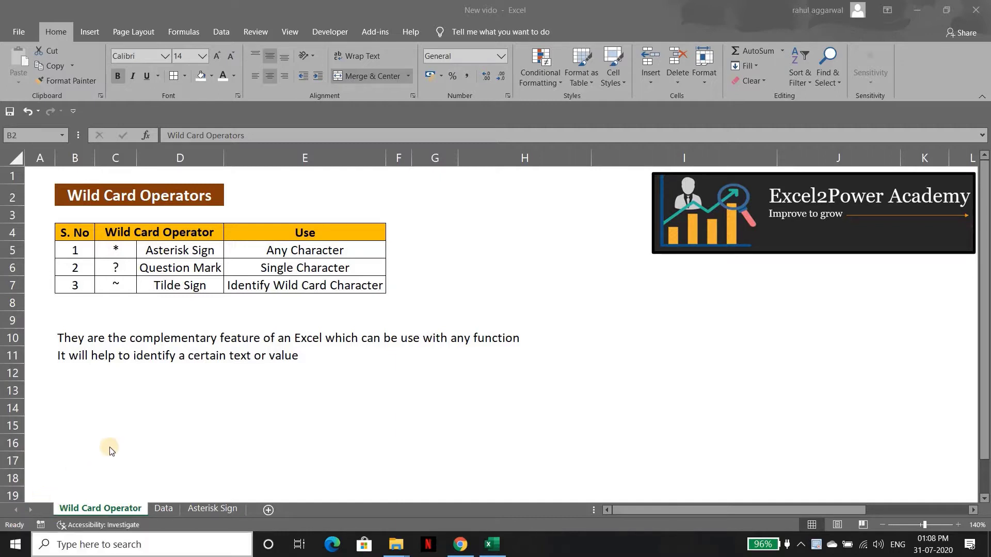
- Review the operator cells and highlight the three wildcard operator names in C5:C7
left_click(193, 398)
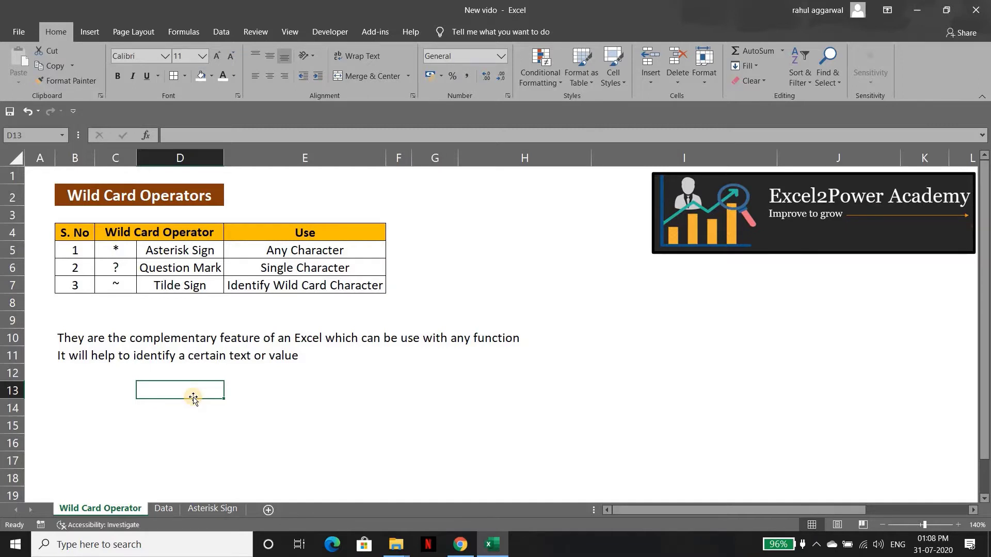
left_click(133, 320)
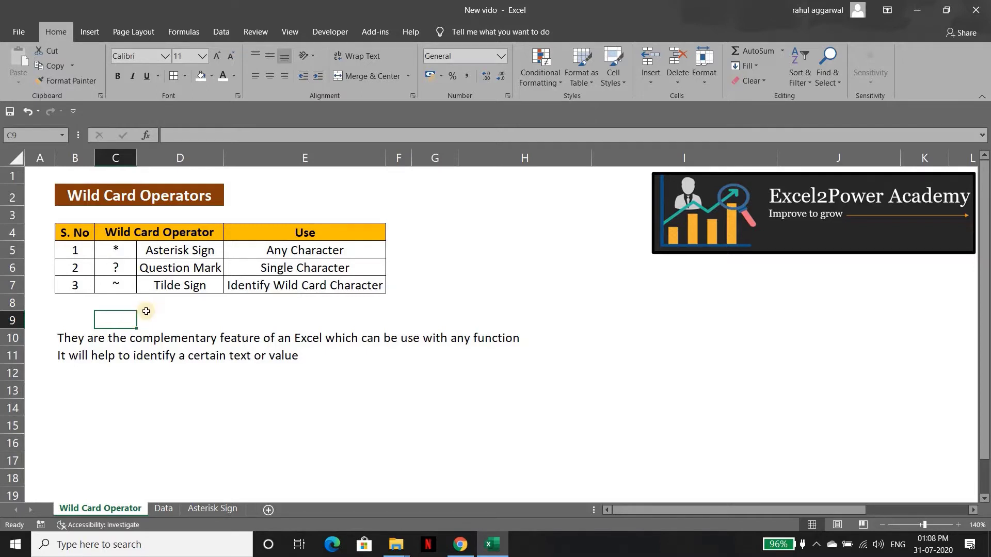
left_click_drag(116, 250, 119, 287)
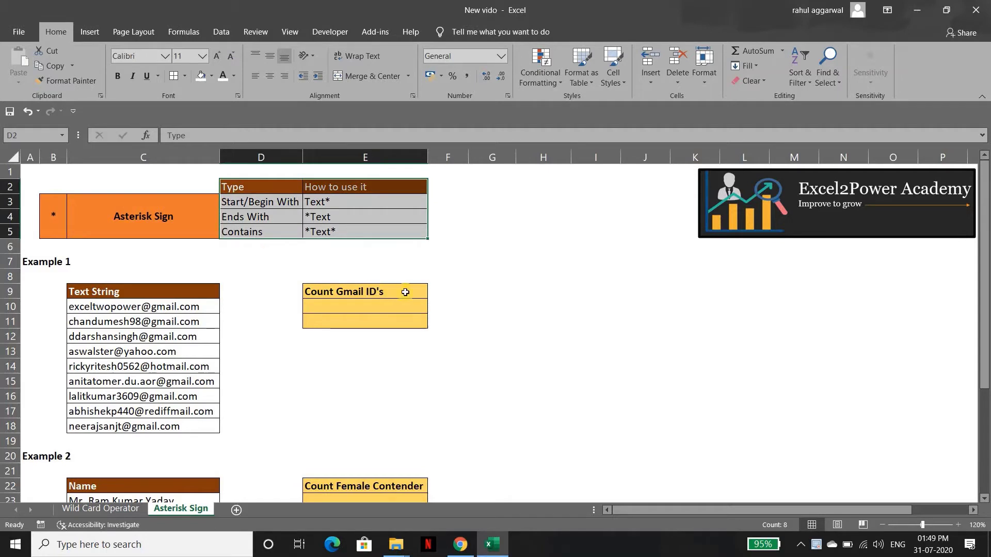
left_click(504, 292)
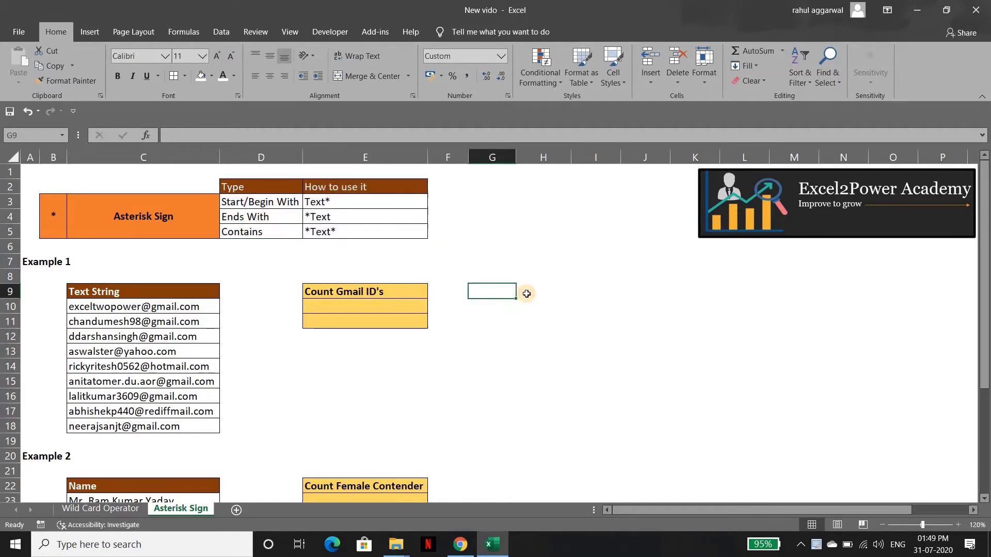
left_click(527, 293)
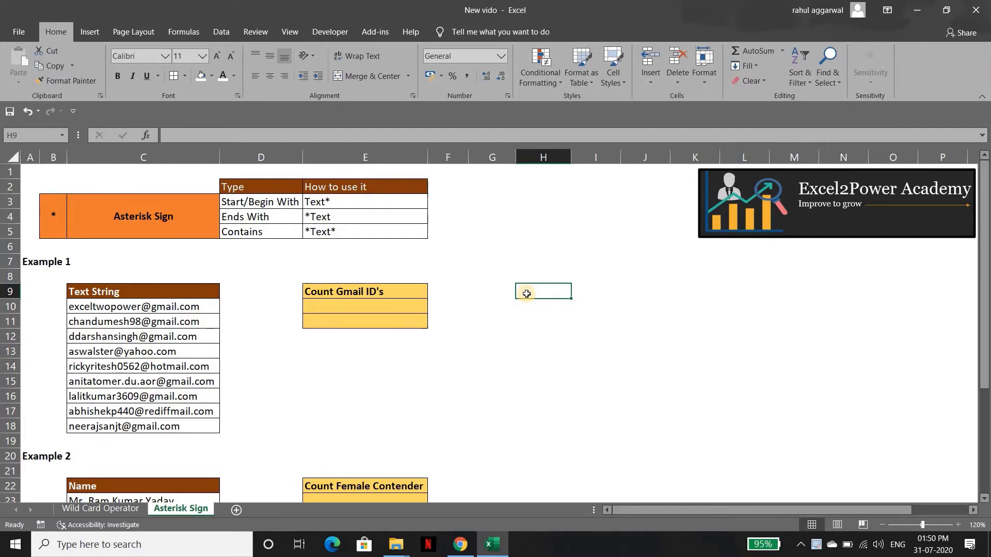
left_click(239, 202)
left_click_drag(244, 223, 244, 230)
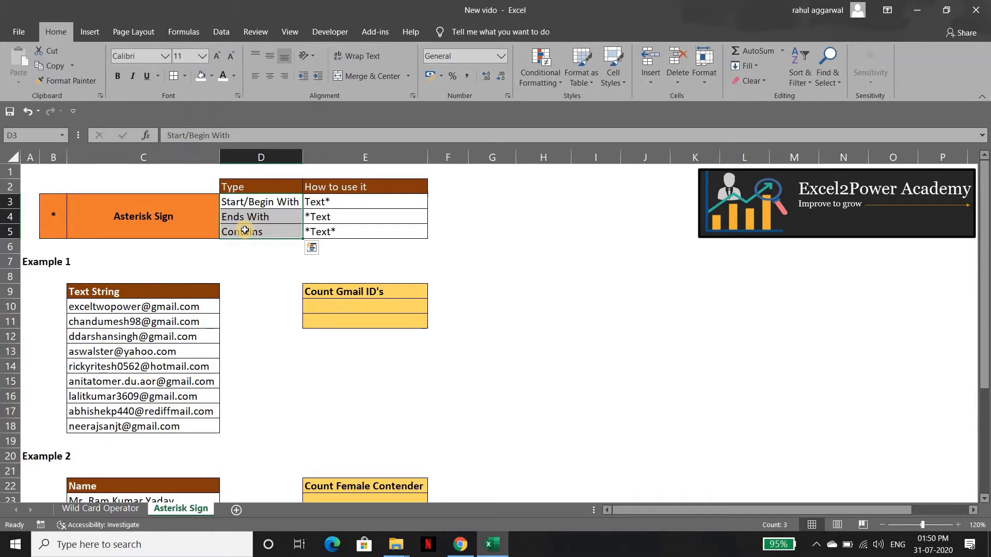
left_click(252, 202)
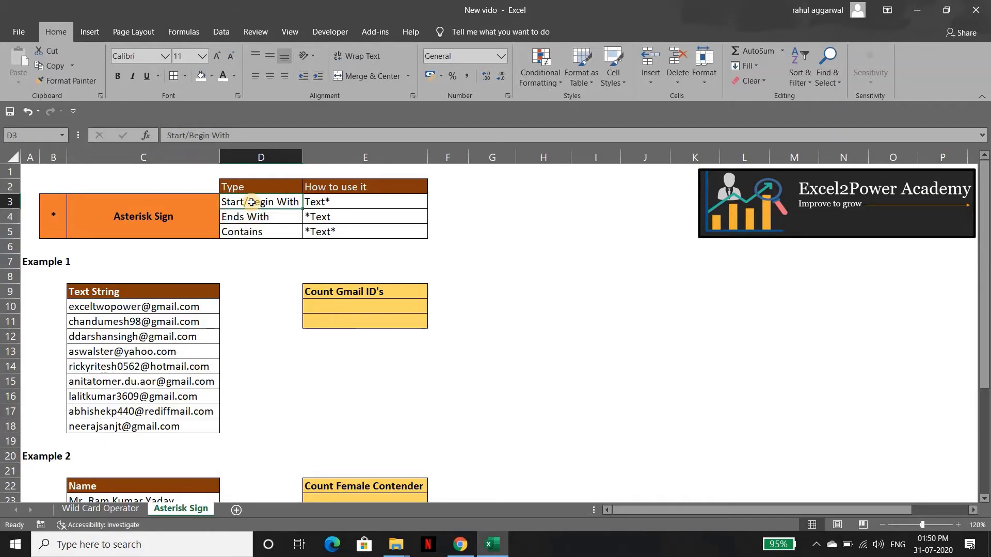
left_click(252, 218)
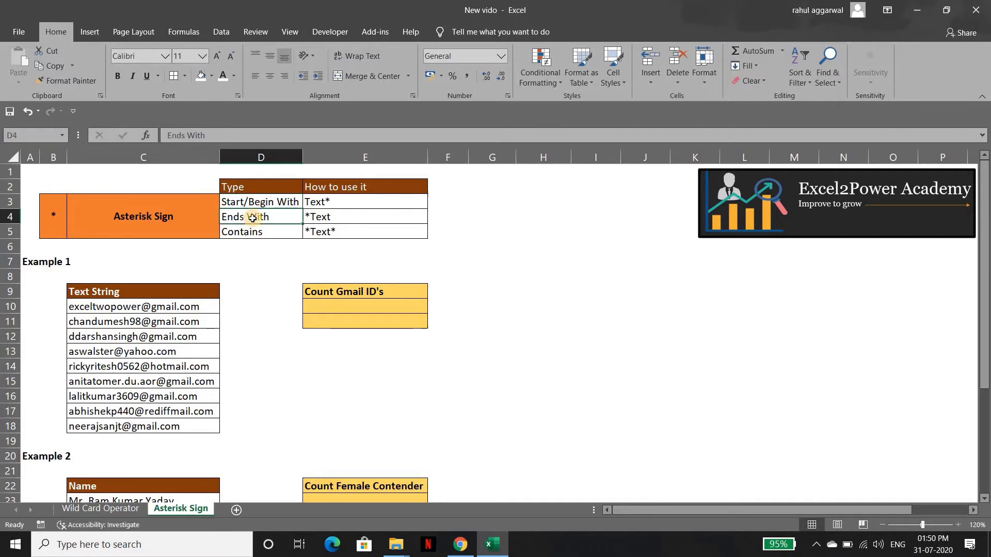
left_click(253, 237)
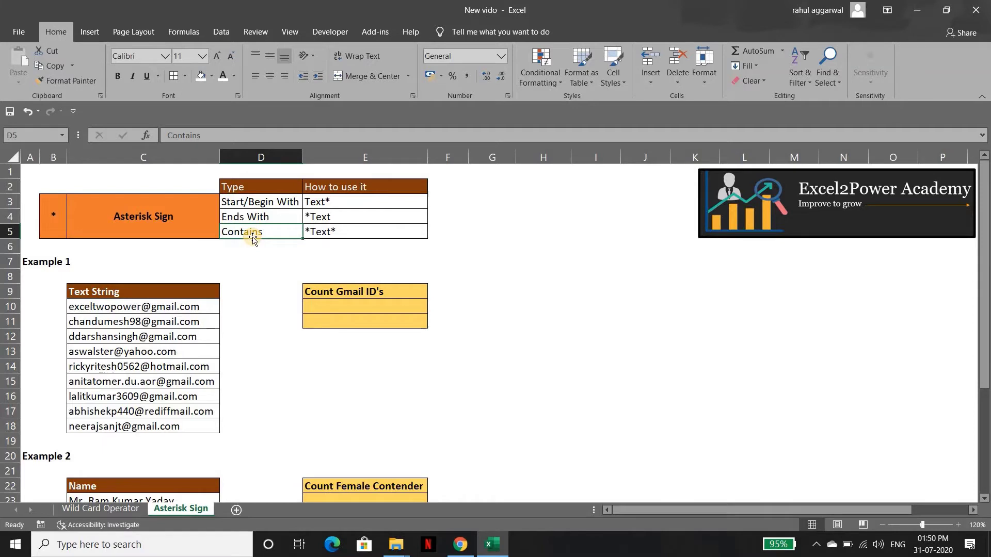
left_click(246, 201)
left_click(46, 221)
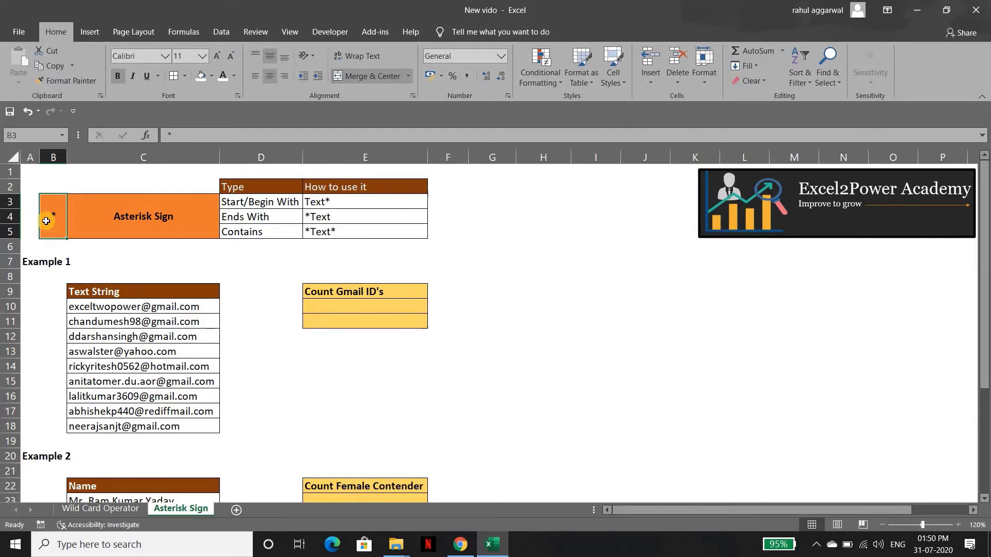
key("Right")
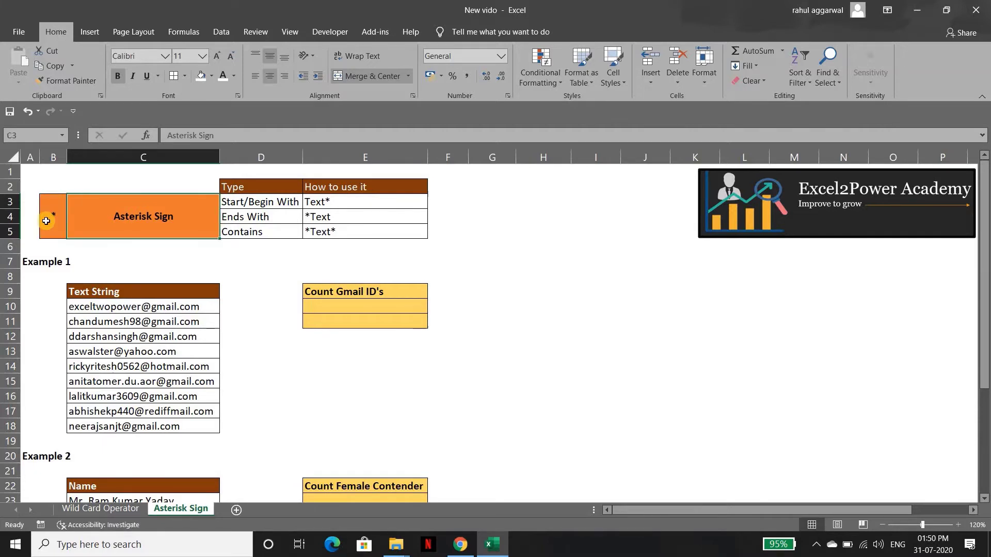
key("Right")
key("Right")
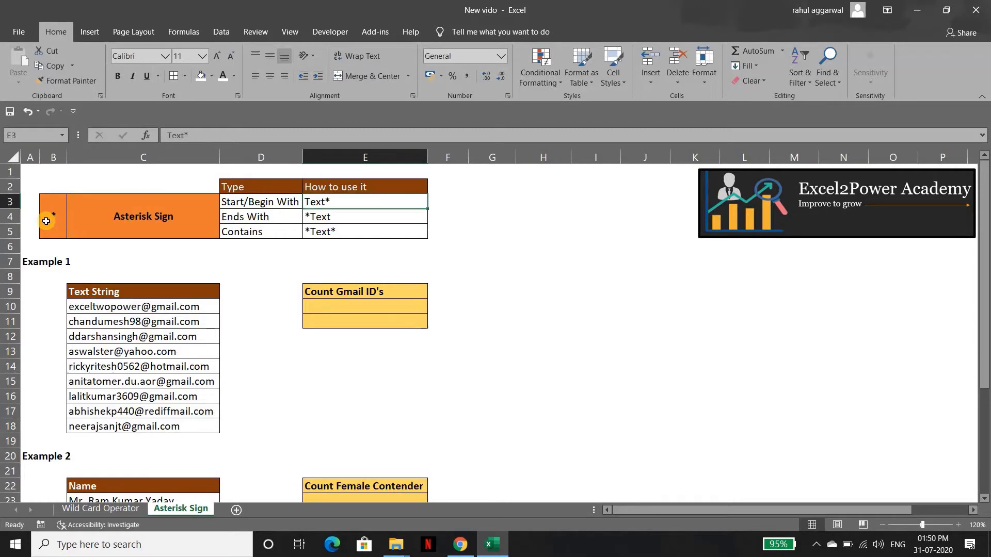
key("Up")
key("shift+Down")
key("shift+Down")
key("shift+Down")
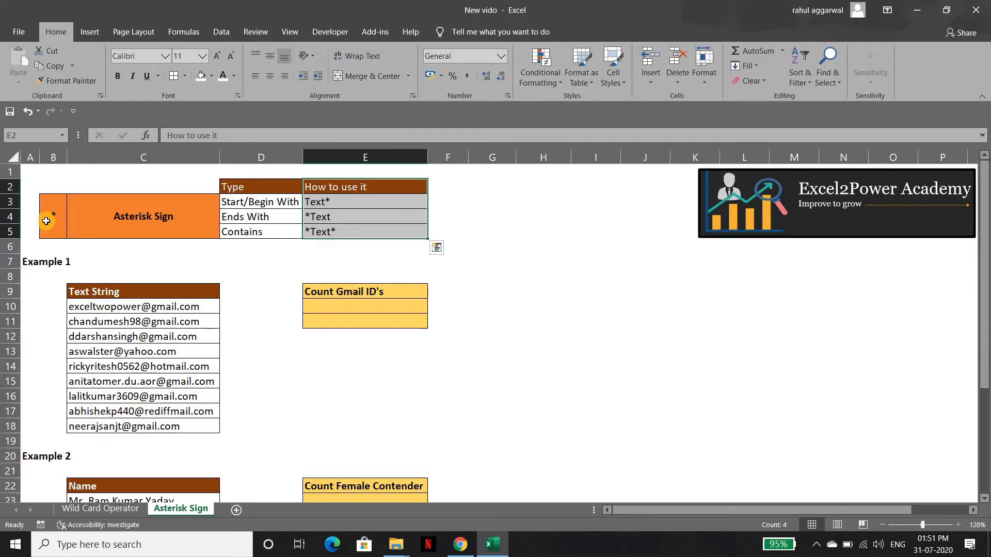
key("Down")
key("Down")
key("Down")
key("Down")
key("Down")
key("Down")
key("Down")
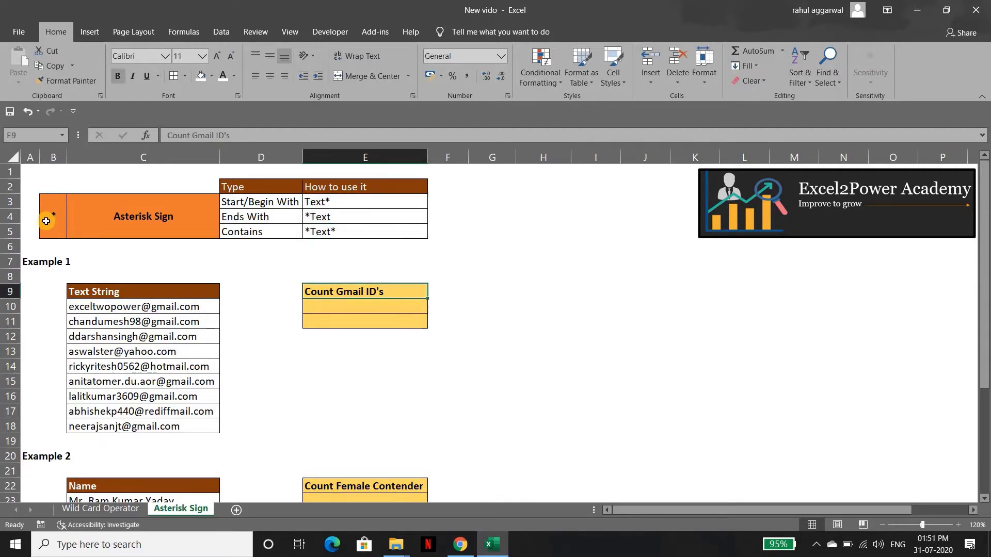
key("Left")
key("Left")
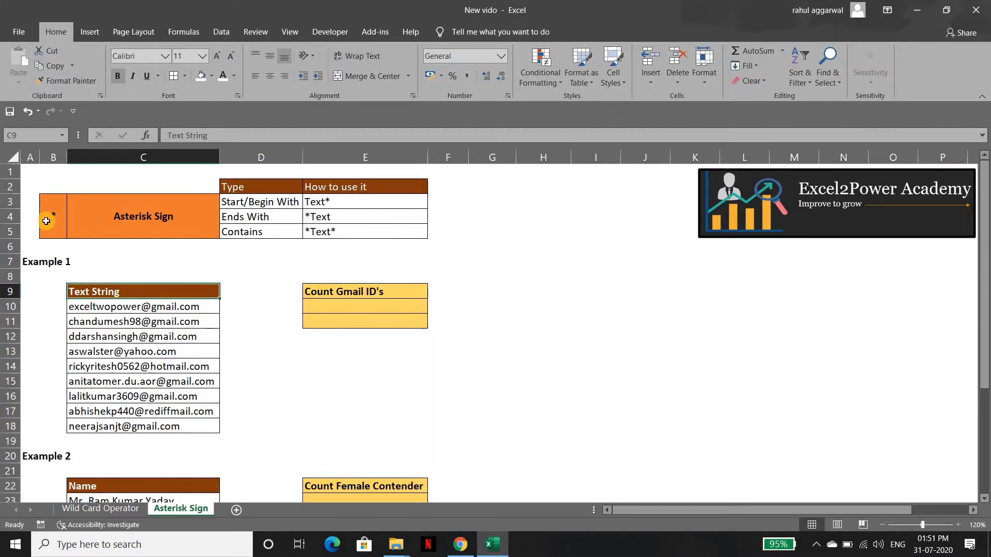
key("ctrl+shift+Down")
key("Down")
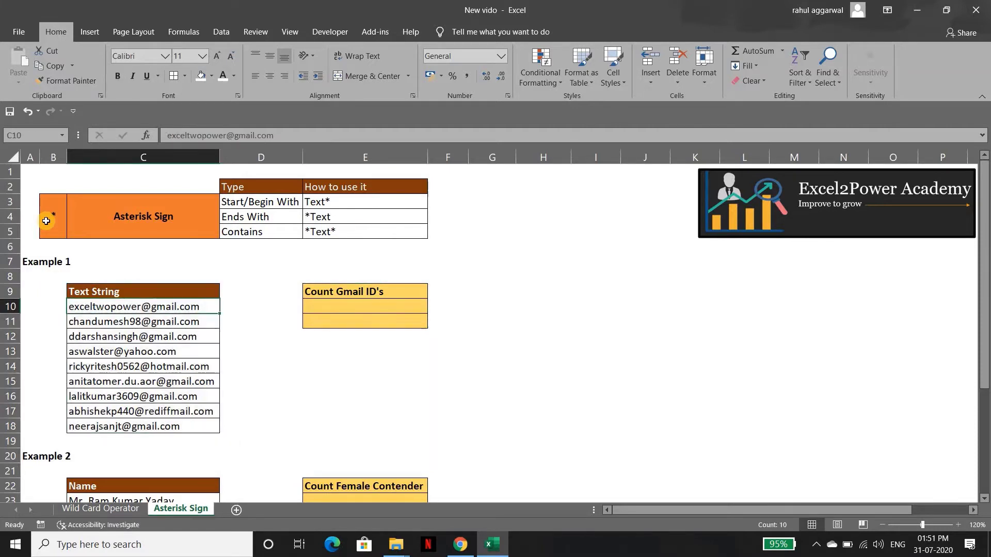
key("ctrl+shift+Down")
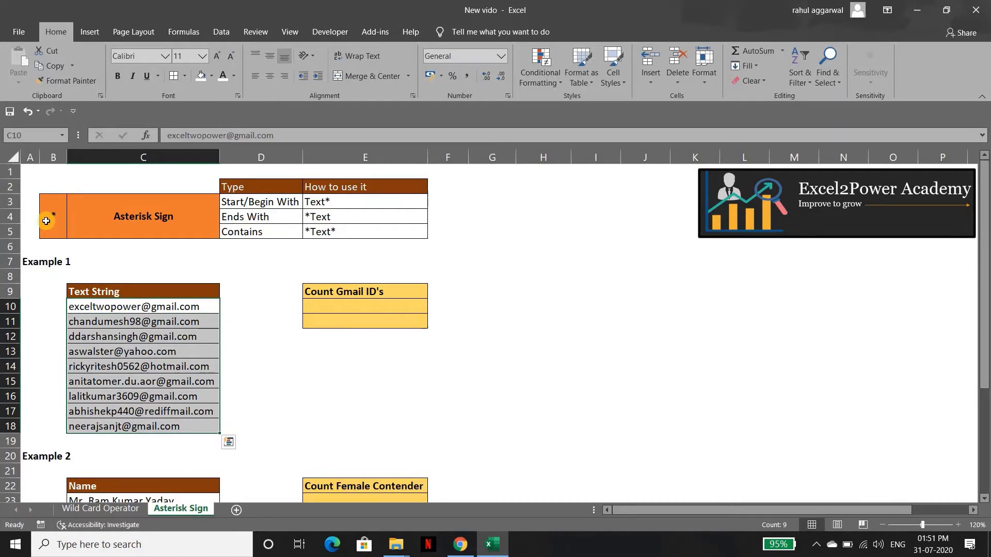
key("Down")
key("Down")
key("Down")
key("Down")
key("Down")
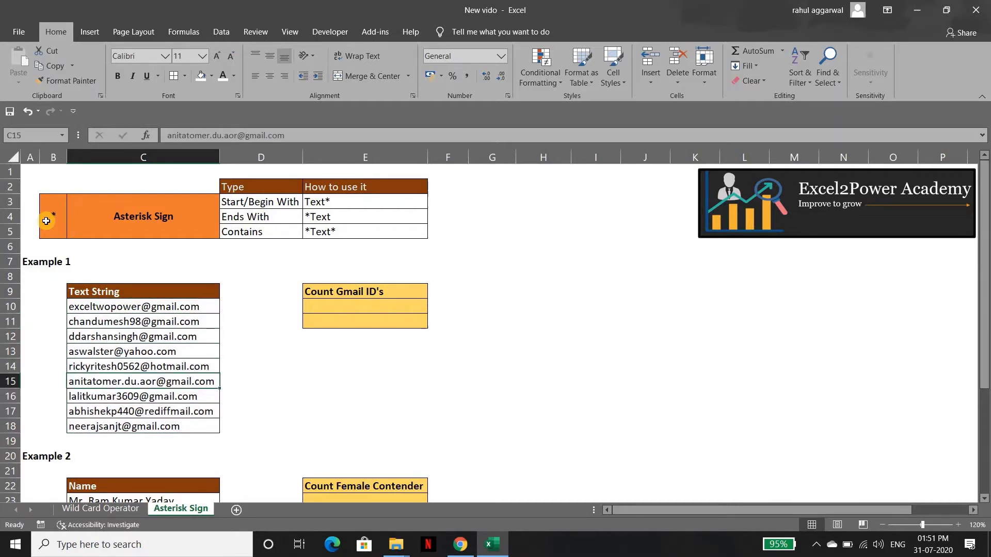
key("Up")
key("ctrl+Up")
key("Right")
key("Right")
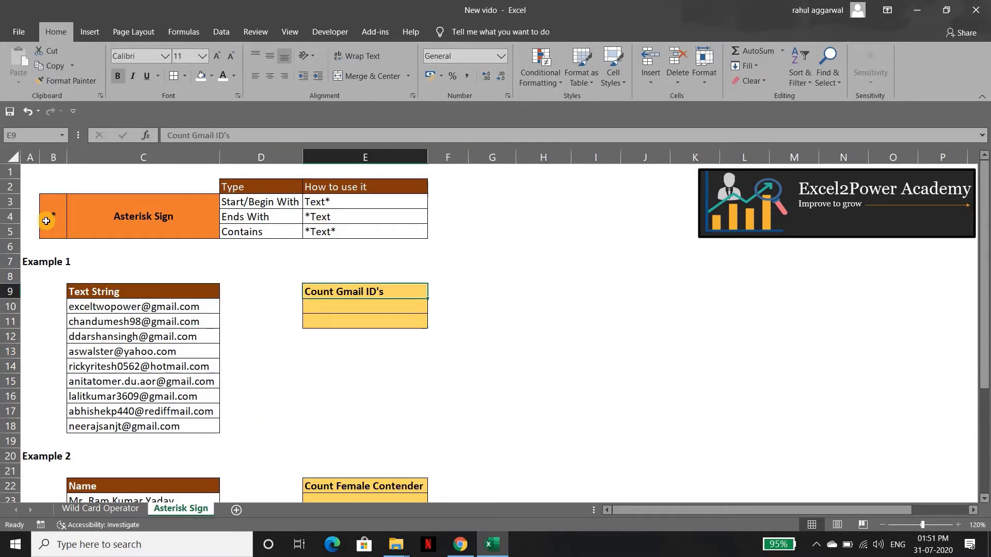
key("Down")
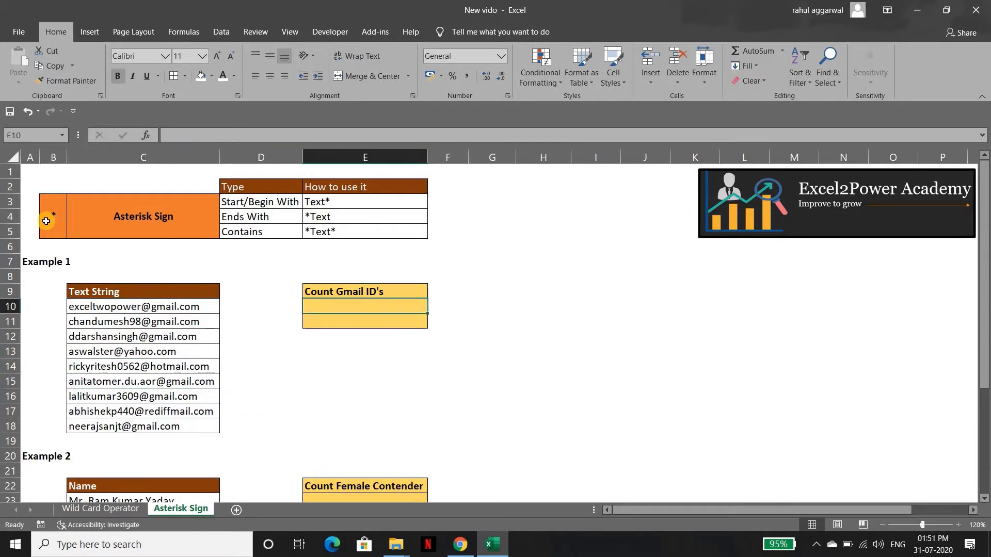
key("Left")
key("Left")
key("ctrl+shift+Down")
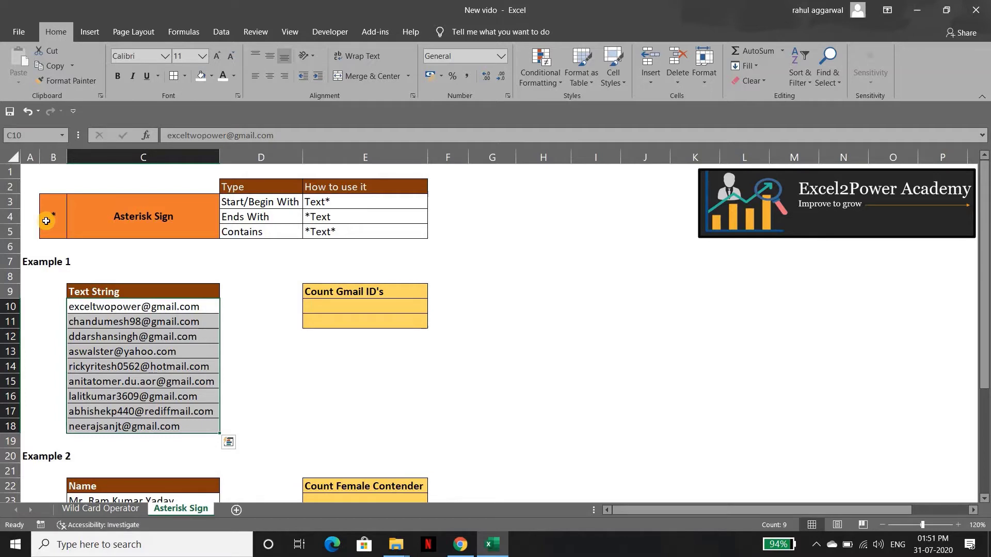
key("Right")
key("Right")
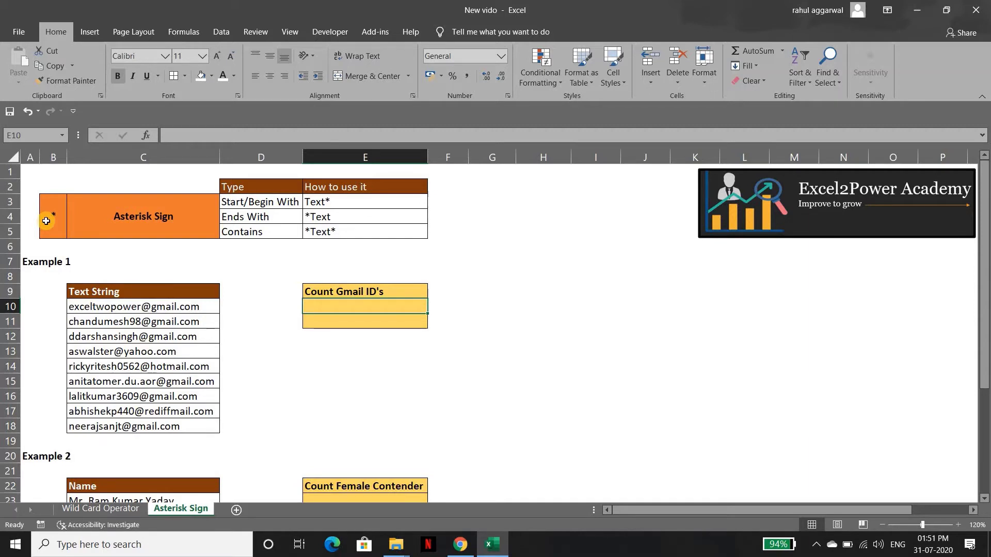
- Enter =COUNTIF($C$10:$C$18,"gmail.com") in E10, which returns 0 without a wildcard
type("=Countif")
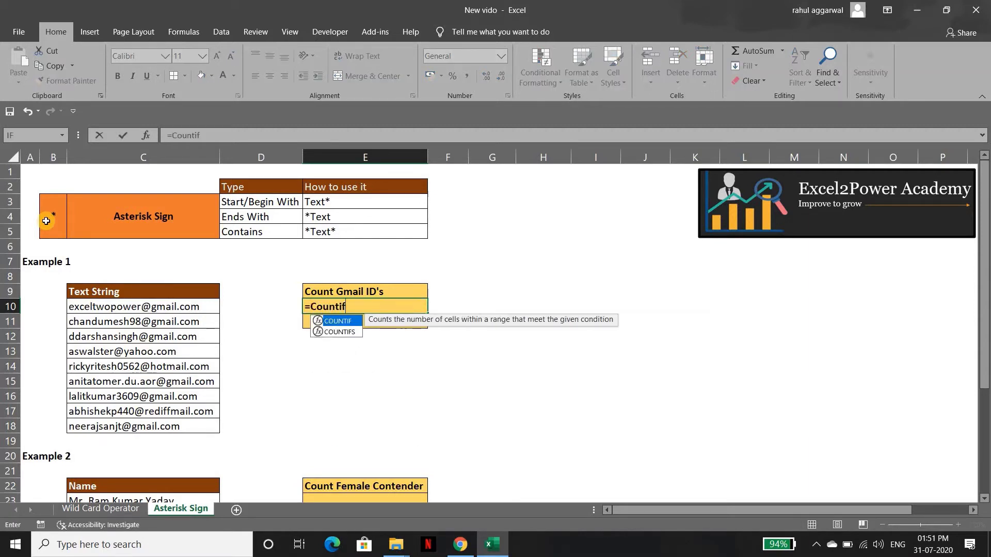
key("Tab")
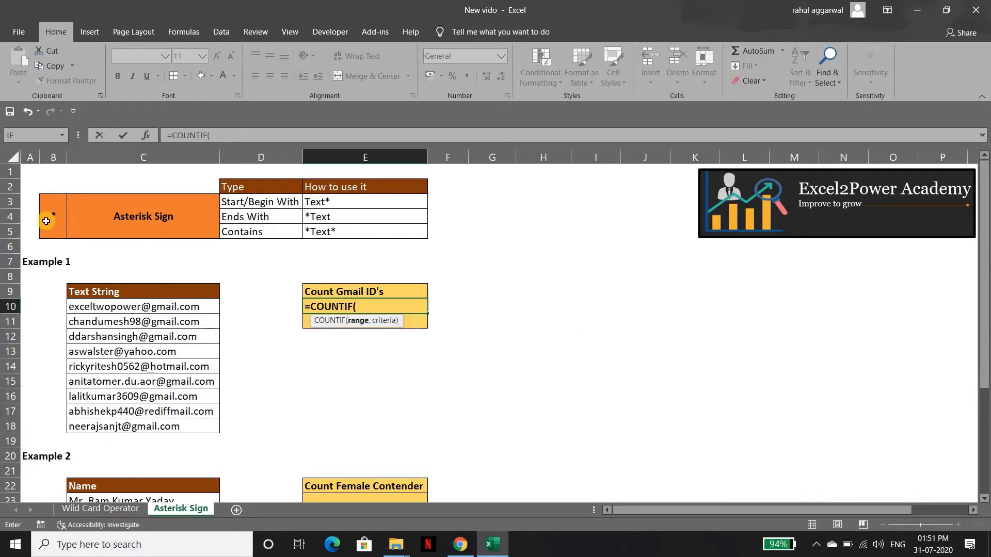
left_click_drag(129, 307, 129, 427)
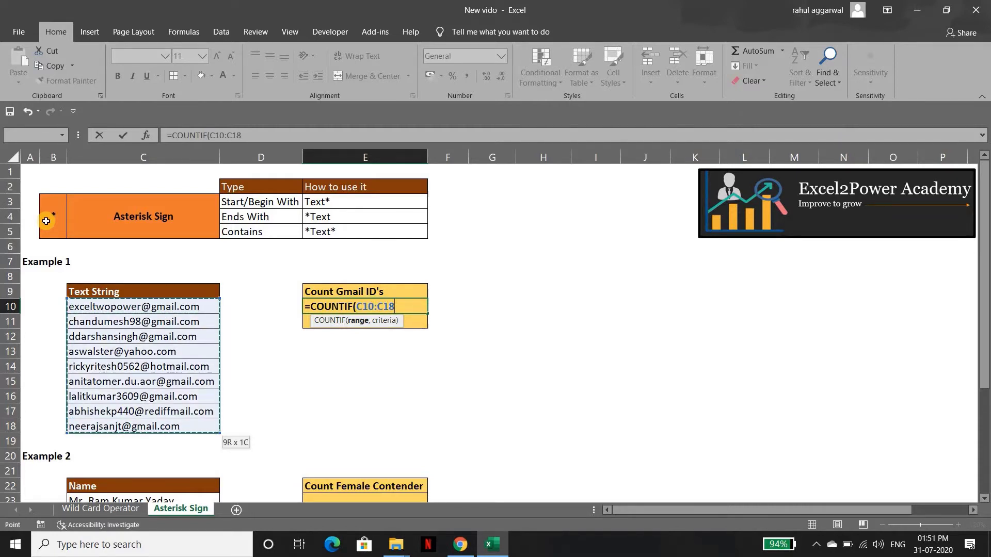
key("F4")
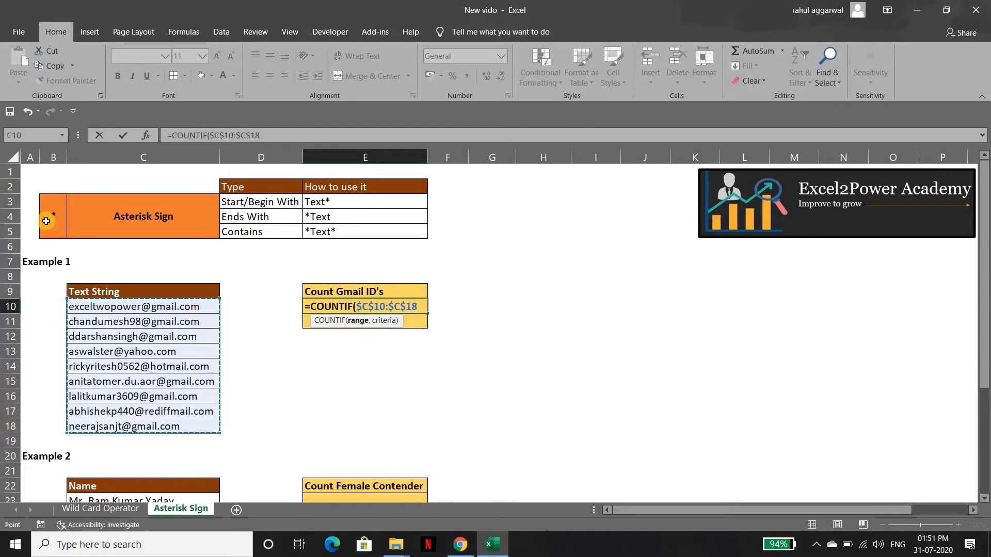
type(",")
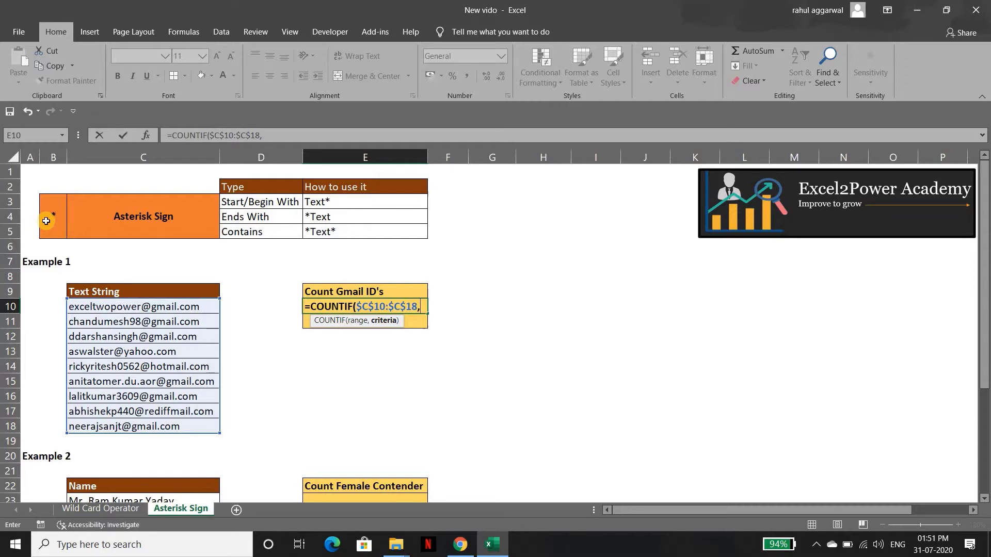
type("\"gmai")
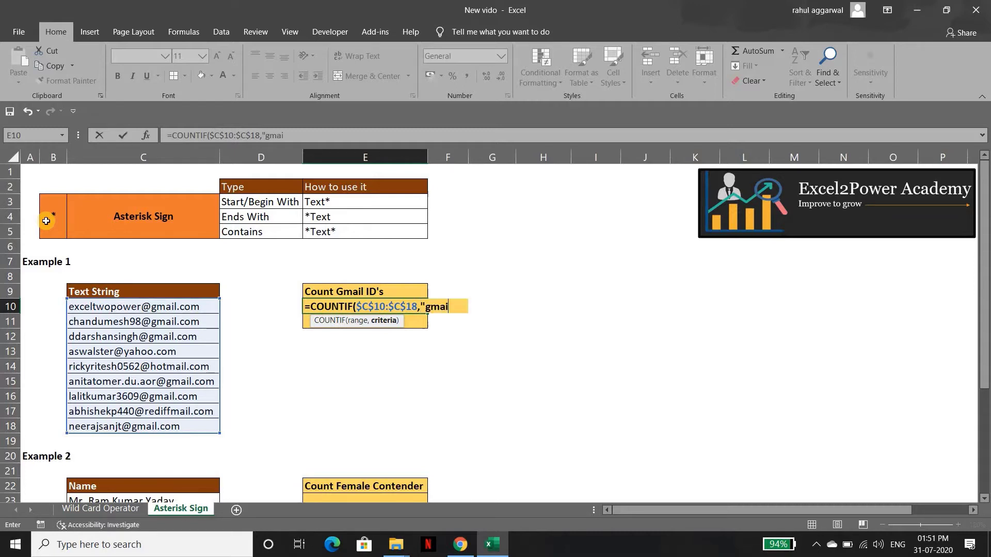
type("l.com")
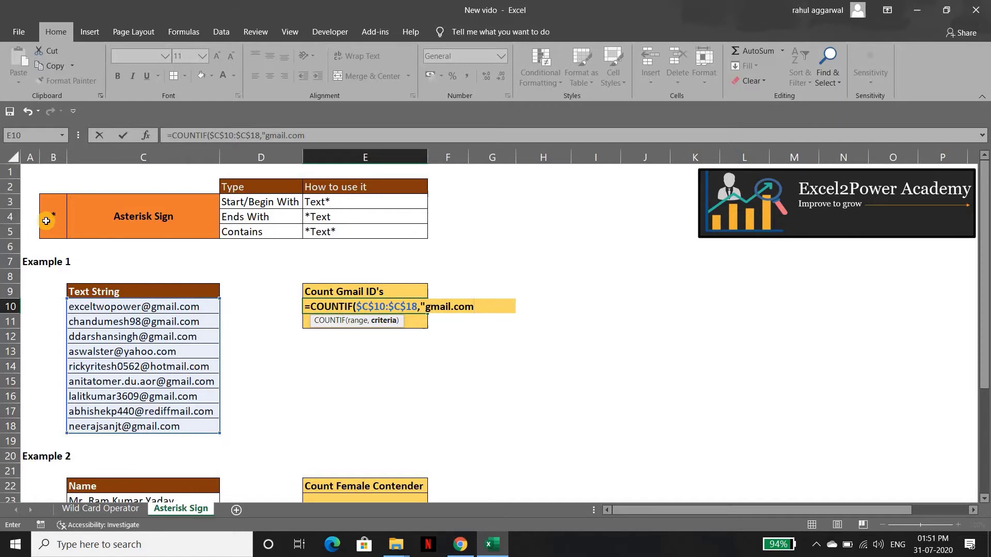
type("\"")
type(")")
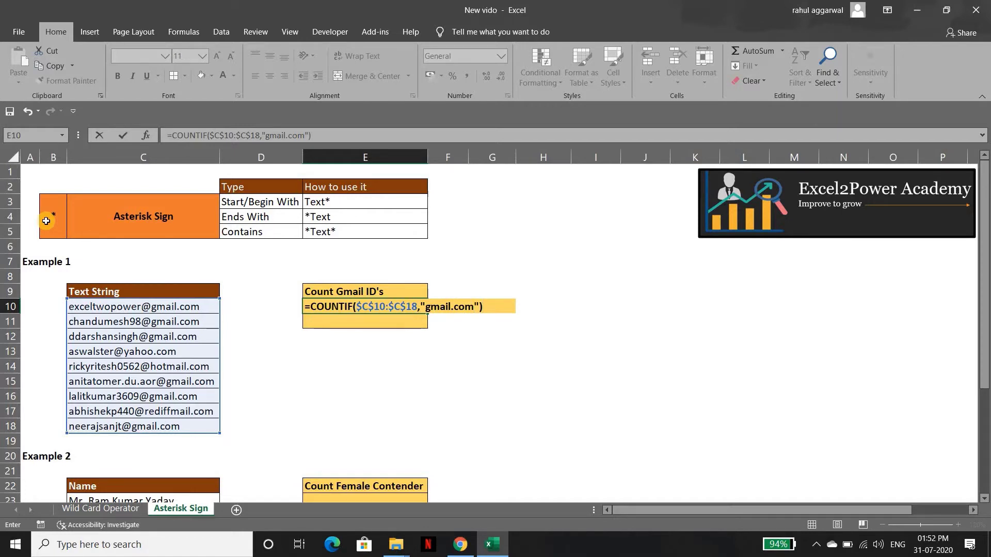
key("Return")
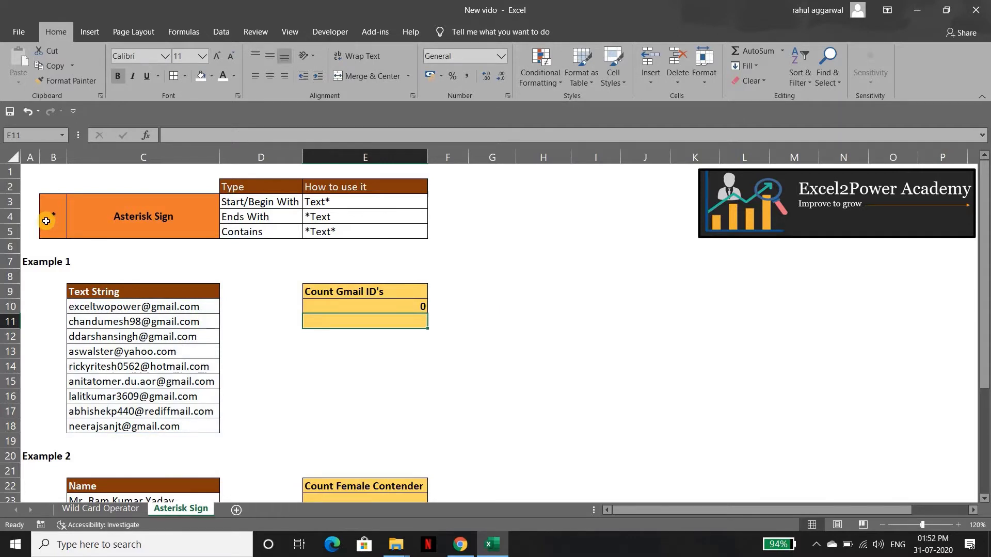
- Step through the email addresses in C10:C18, then return to cell E10
key("Up")
key("Left")
key("Left")
key("shift+Down")
key("shift+Down")
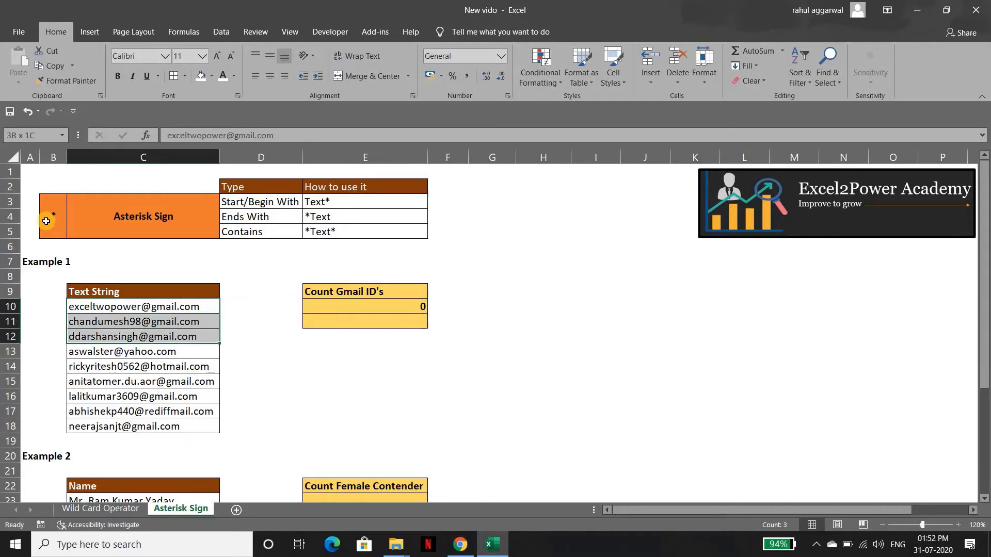
key("Down")
key("Down")
key("Down")
key("Down")
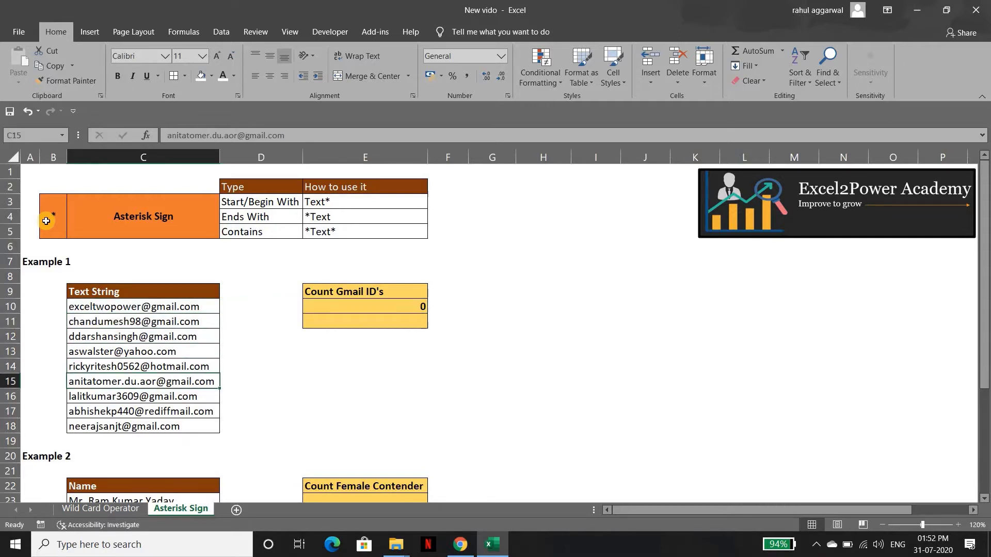
key("Down")
key("Down")
key("Down")
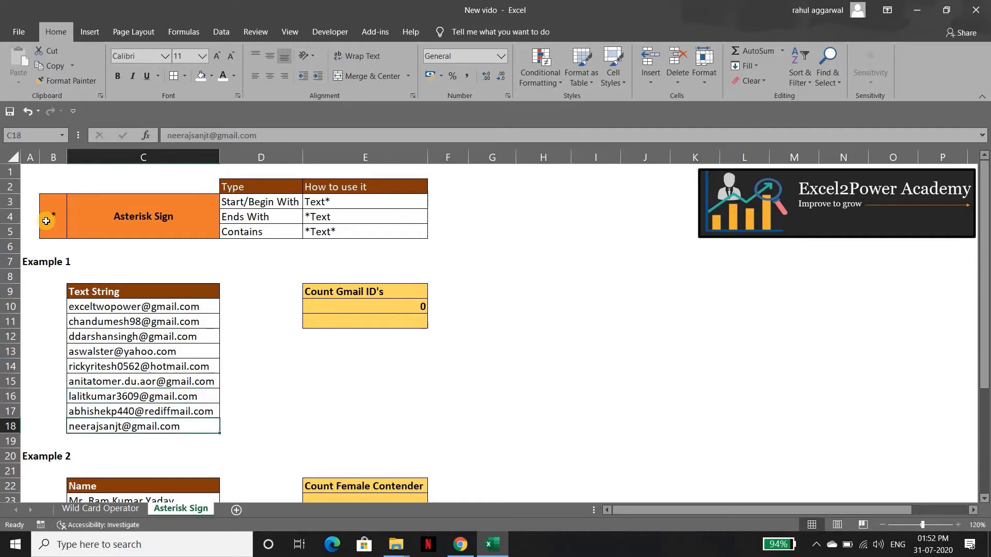
key("ctrl+Up")
key("Right")
key("Right")
key("Down")
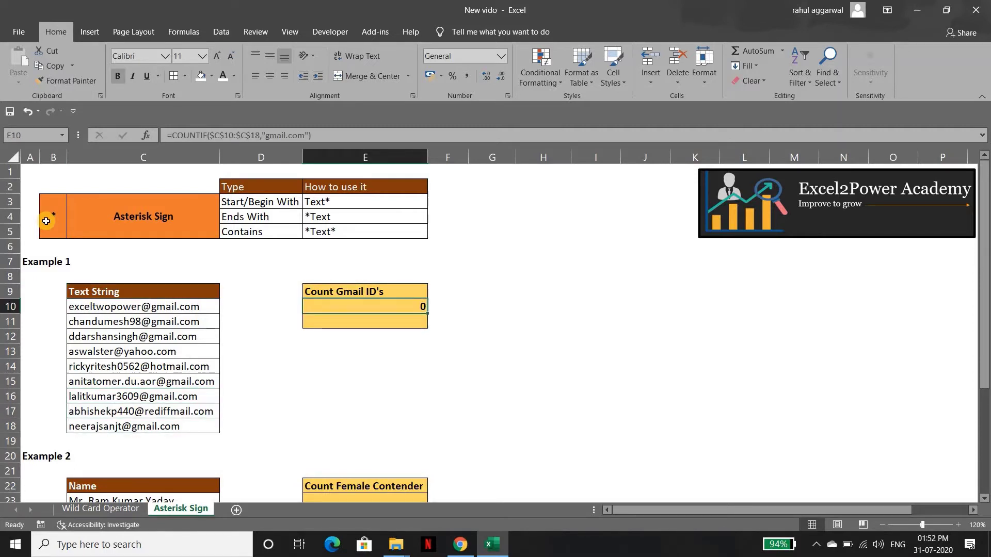
- Edit the E10 formula and select the gmail.com criteria text inside the quotes
key("F2")
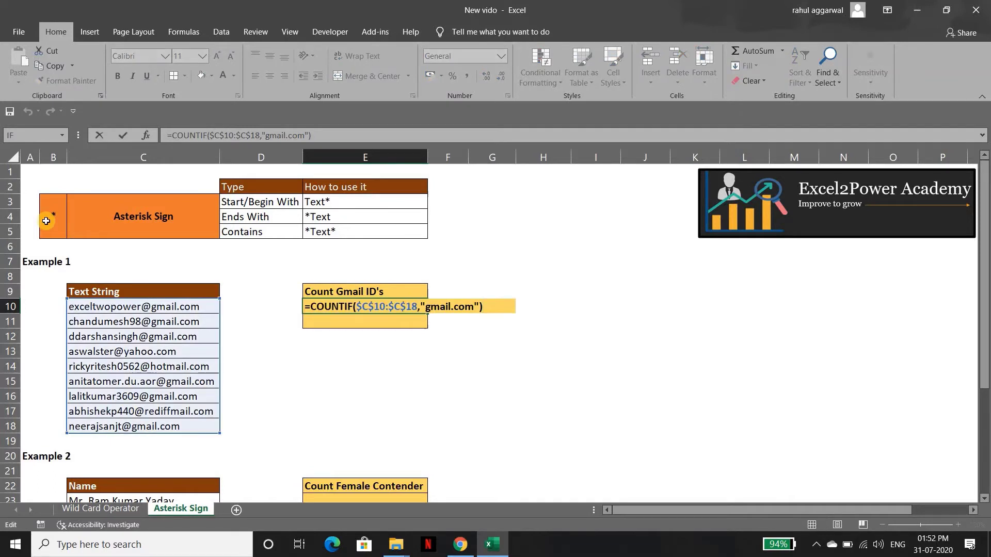
key("Left")
key("Left")
key("shift+Right")
key("shift+Right")
key("shift+Right")
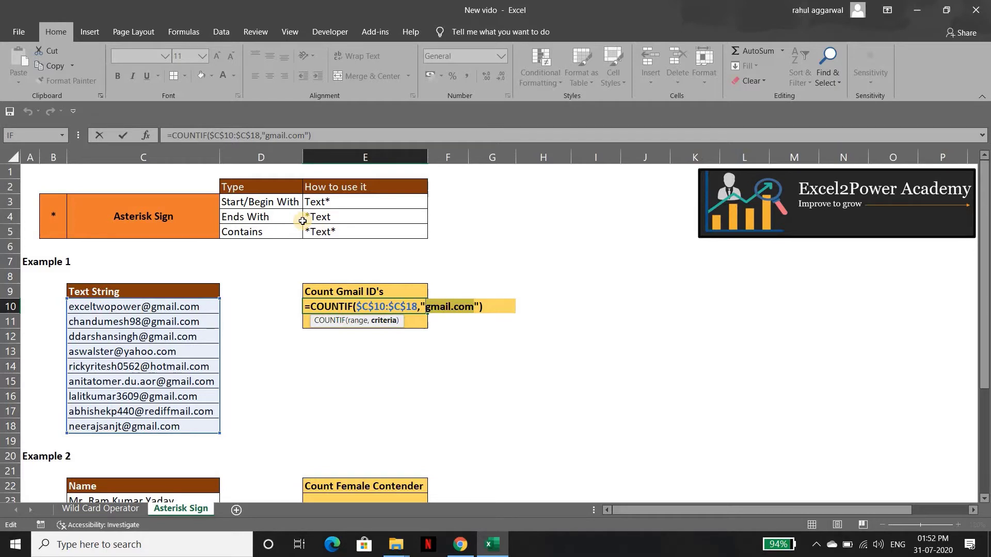
- Insert an asterisk so E10's criteria reads "*gmail.com", returning 6
left_click(426, 309)
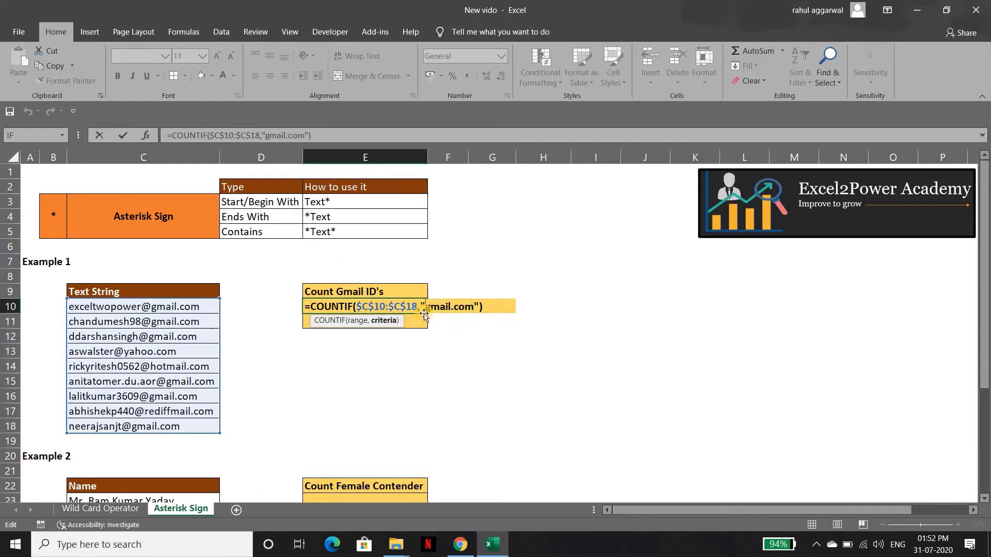
key("shift+Right")
key("shift+Right")
key("shift+Right")
key("shift+Right")
key("shift+Right")
key("shift+Right")
key("shift+Right")
key("shift+Right")
key("shift+Left")
left_click(424, 313)
type("*")
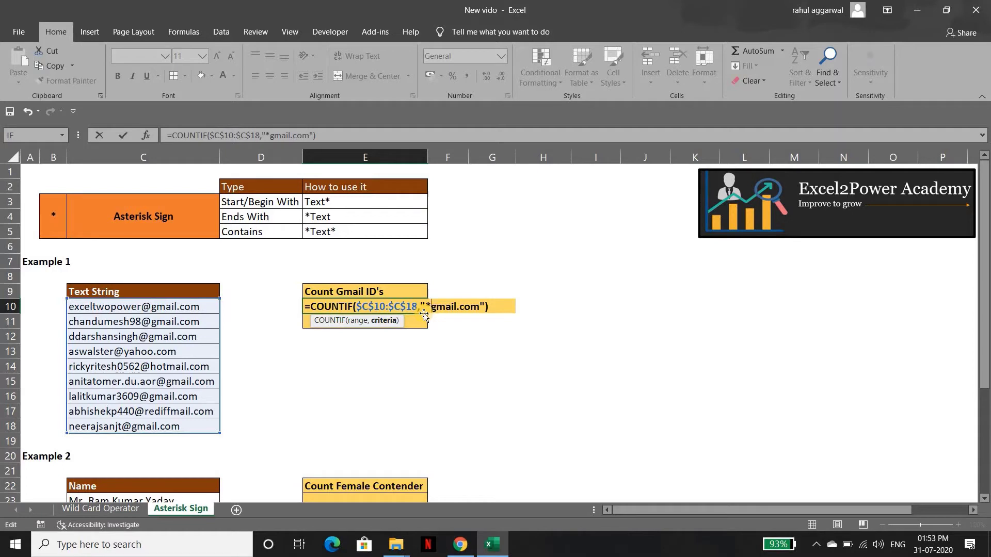
key("shift+Right")
key("shift+Right")
key("shift+Right")
key("shift+Right")
key("shift+Right")
key("shift+Right")
key("shift+Right")
key("shift+Right")
key("shift+Right")
key("shift+Right")
key("shift+Left")
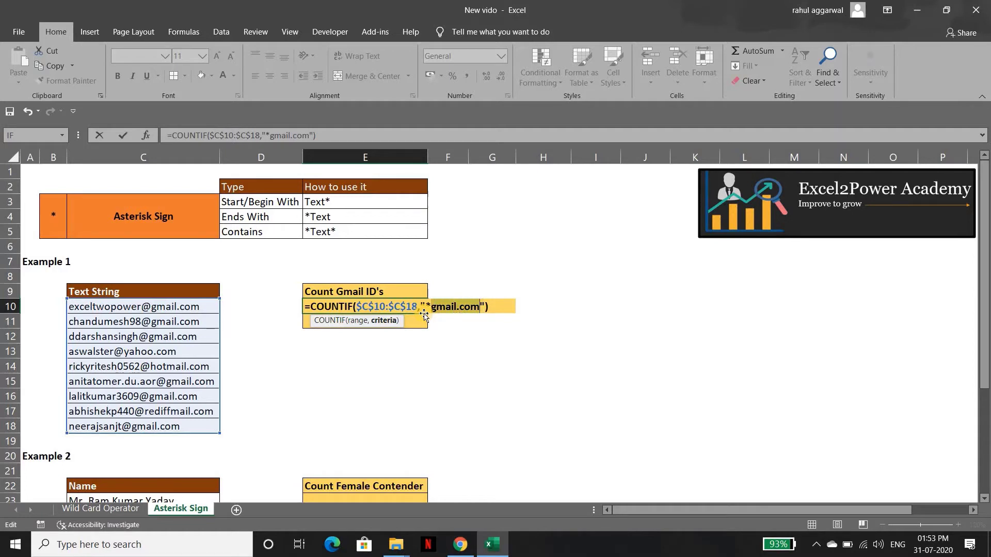
key("End")
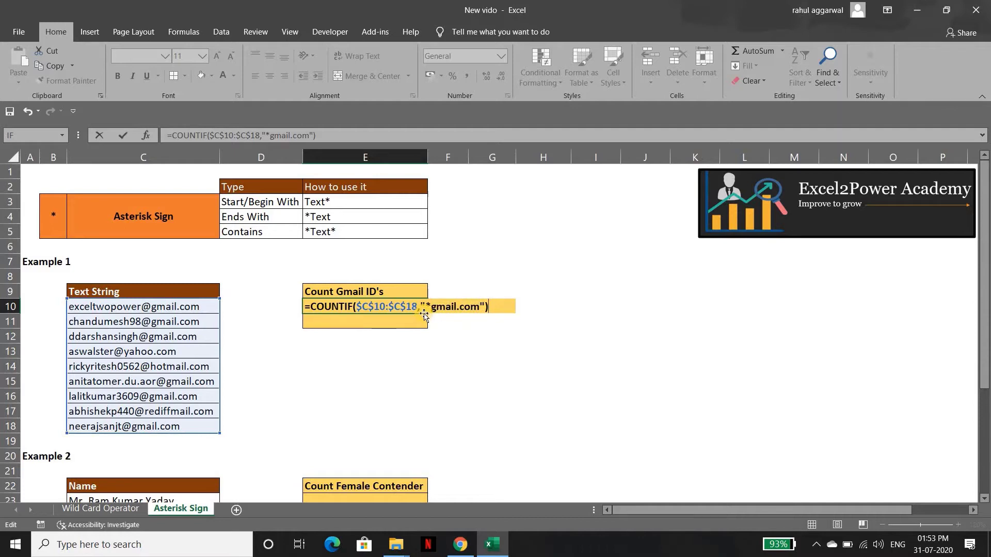
key("Return")
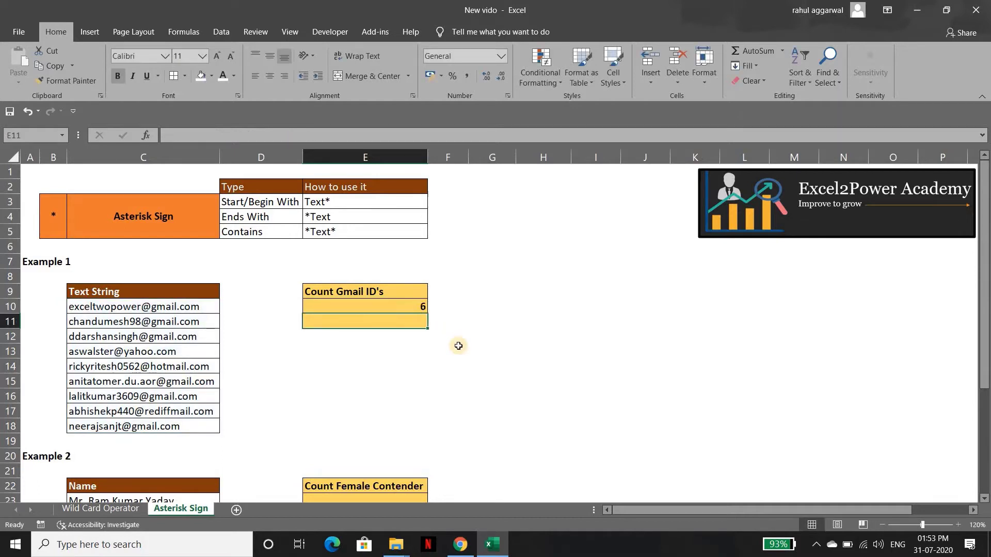
key("Up")
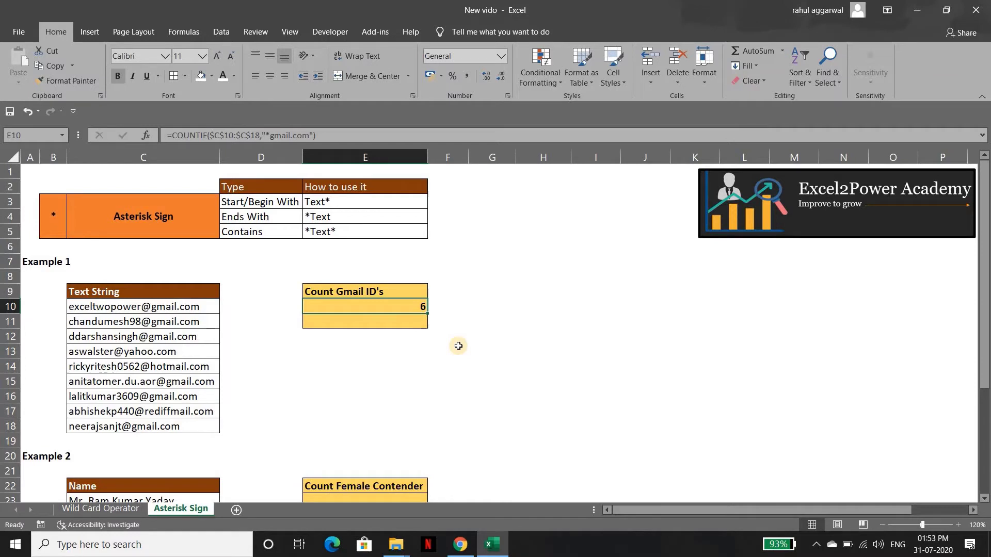
key("Down")
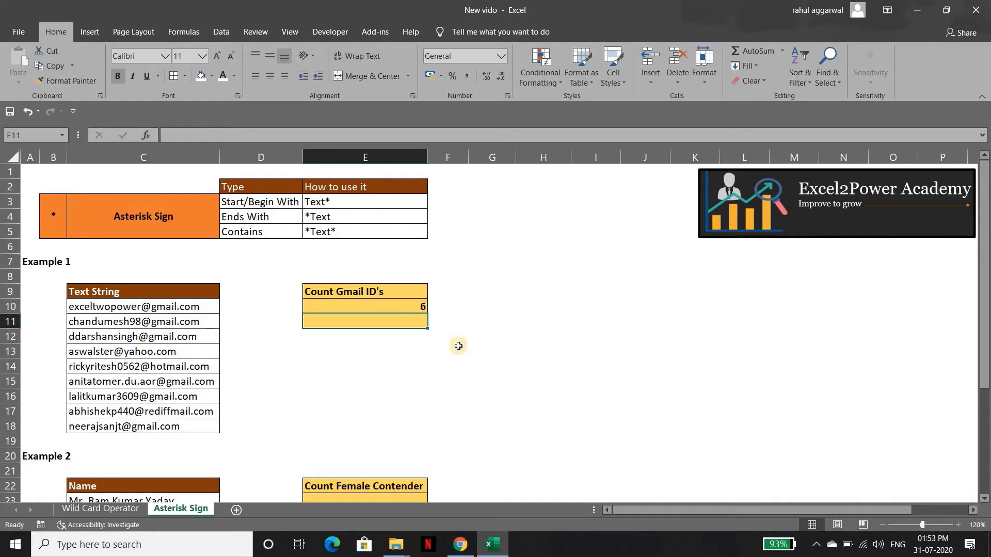
- Enter =COUNTIF($C$10:$C$18,"*gmail.com*") in E11, which also returns 6
type("=CountIf")
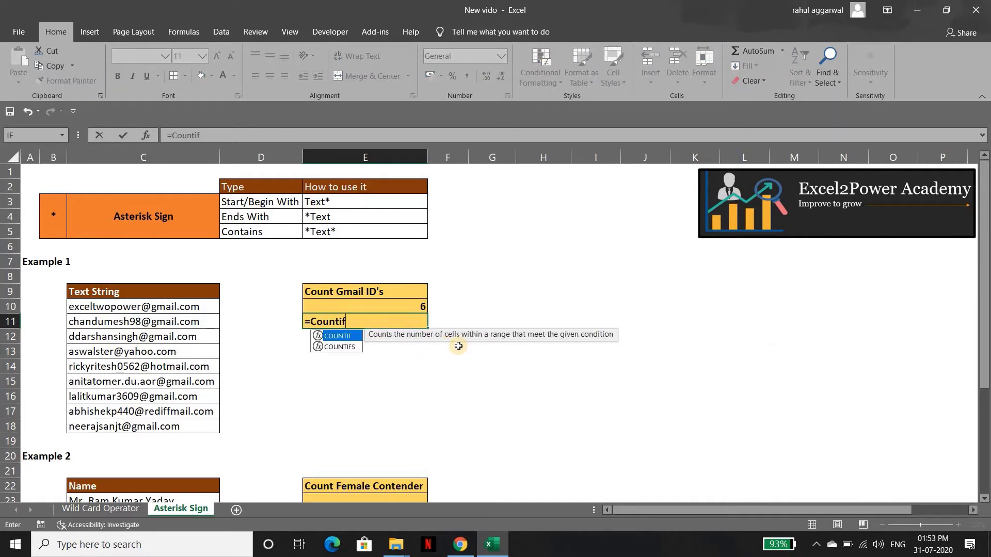
key("Tab")
key("Left")
key("Left")
key("Up")
key("shift+Down")
key("shift+Down")
key("shift+Down")
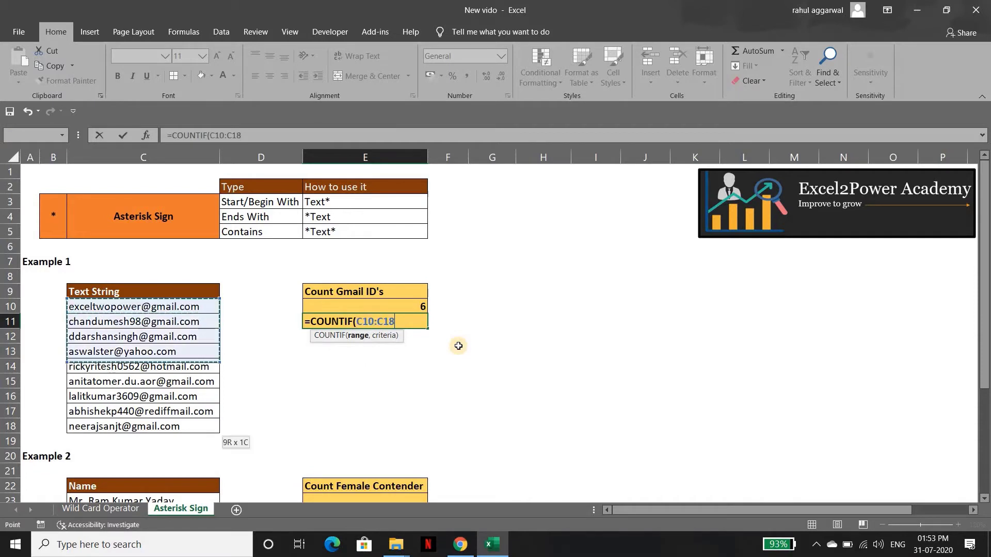
key("shift+Down")
key("shift+Down")
key("shift+Down")
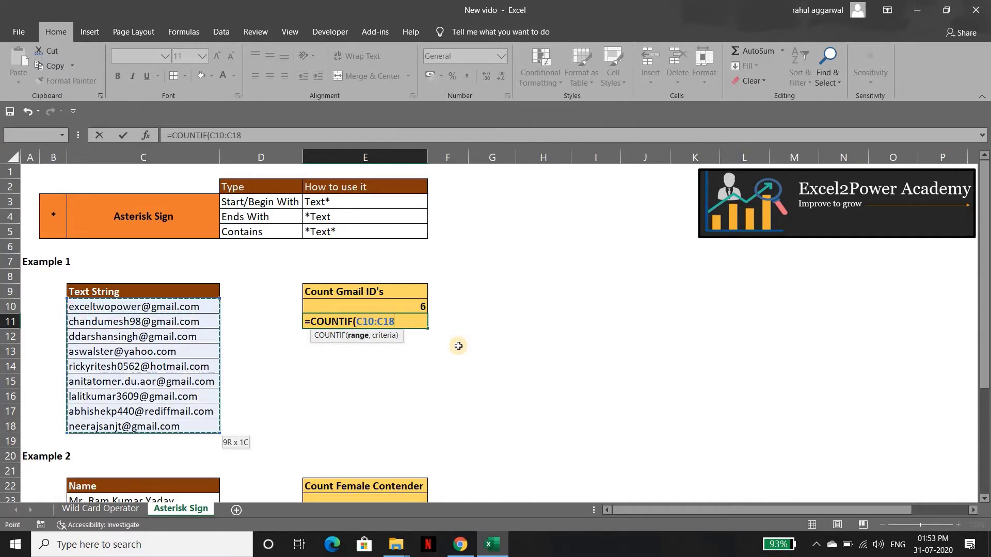
key("F4")
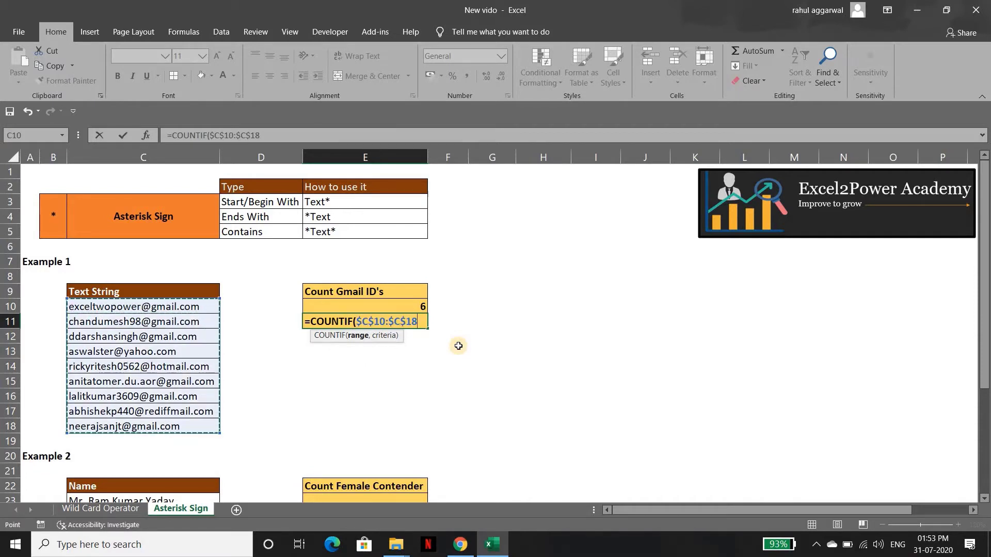
type(",")
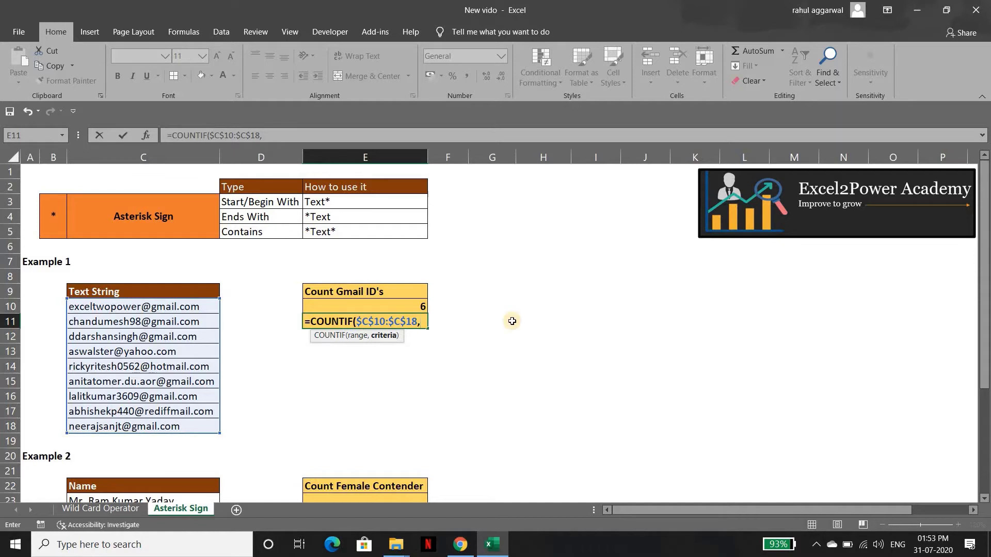
type("\"")
type("*")
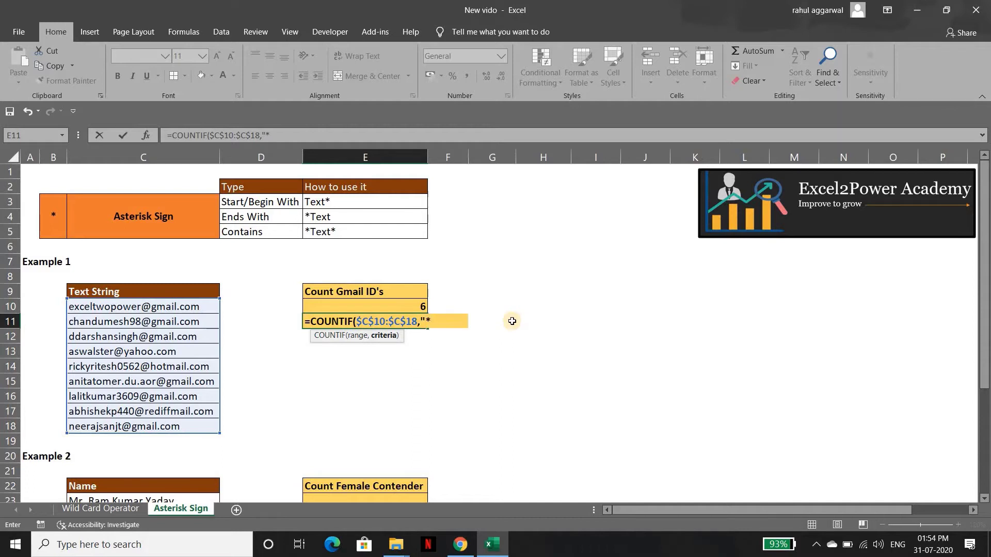
type("gma")
type("il.com")
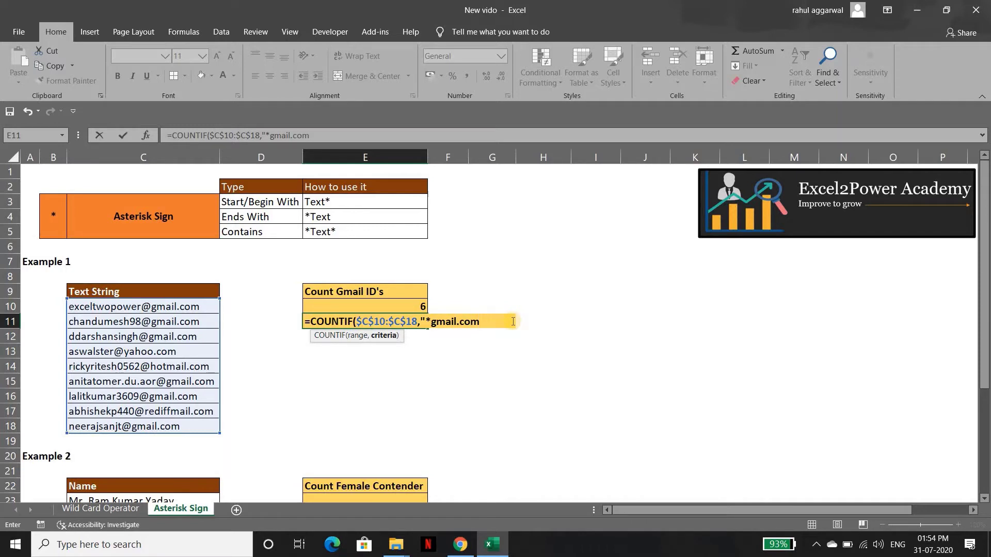
type("*")
type("\"")
type(")")
key("Return")
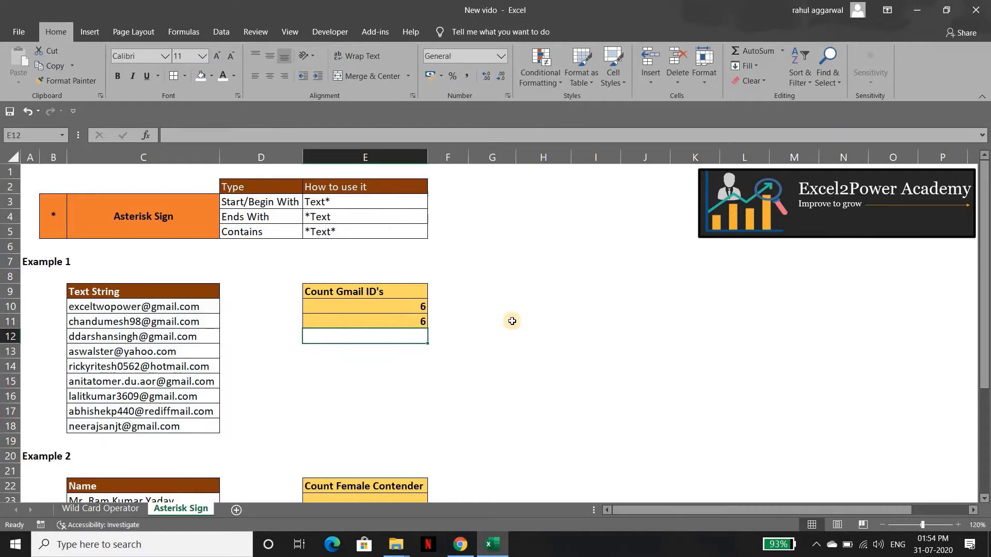
- Jump to the Count Female Contender heading and review the C23:C32 name list
key("Up")
key("Up")
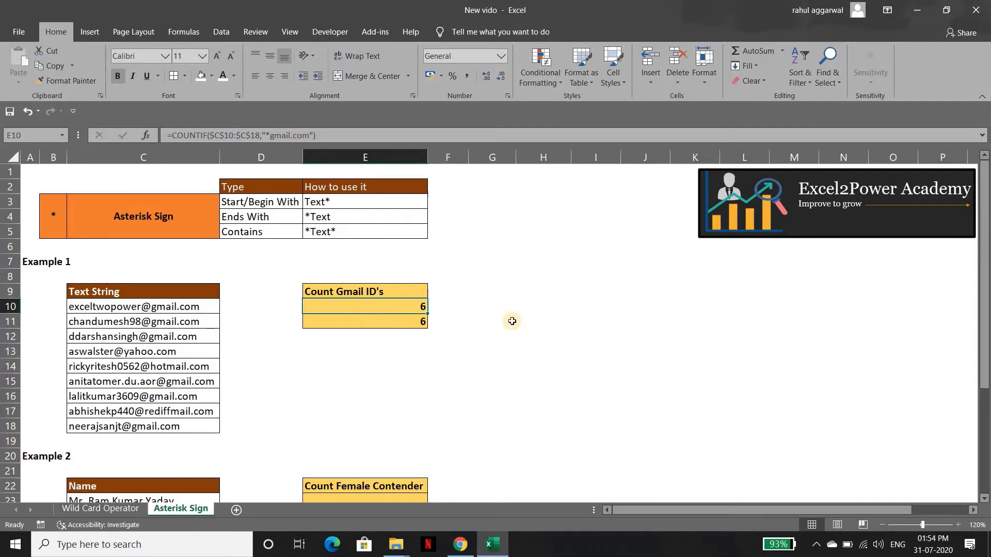
key("ctrl+Down")
key("ctrl+Down")
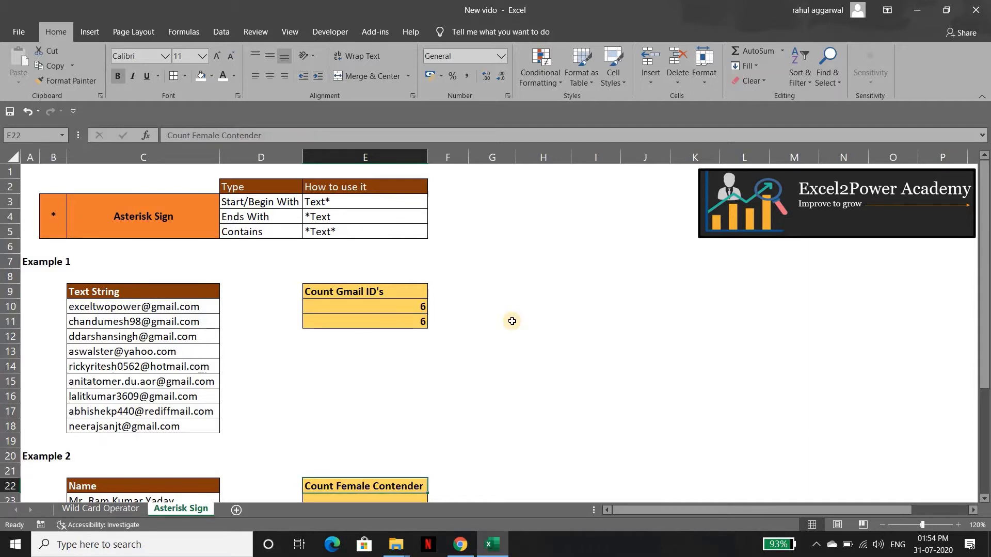
key("Down")
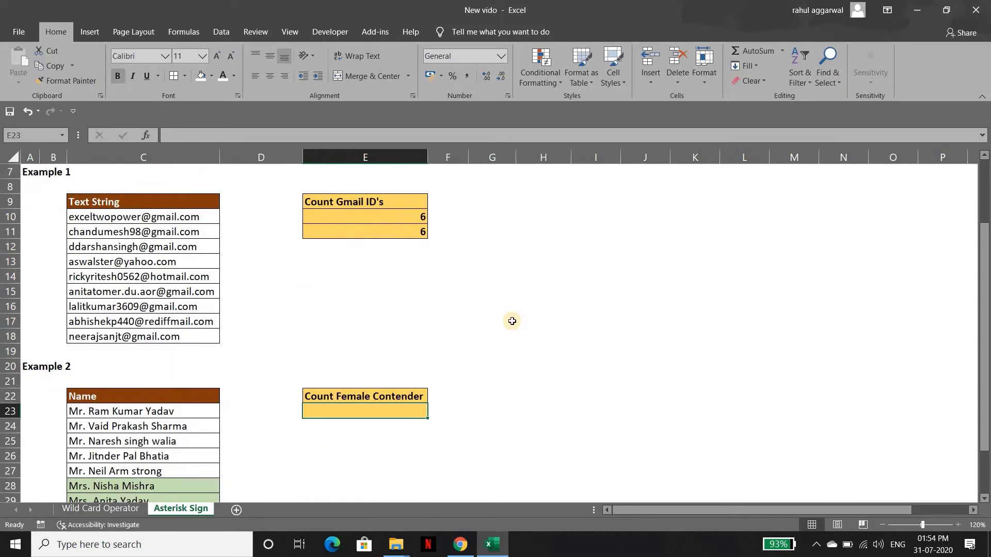
key("Left")
key("Left")
key("ctrl+shift+Down")
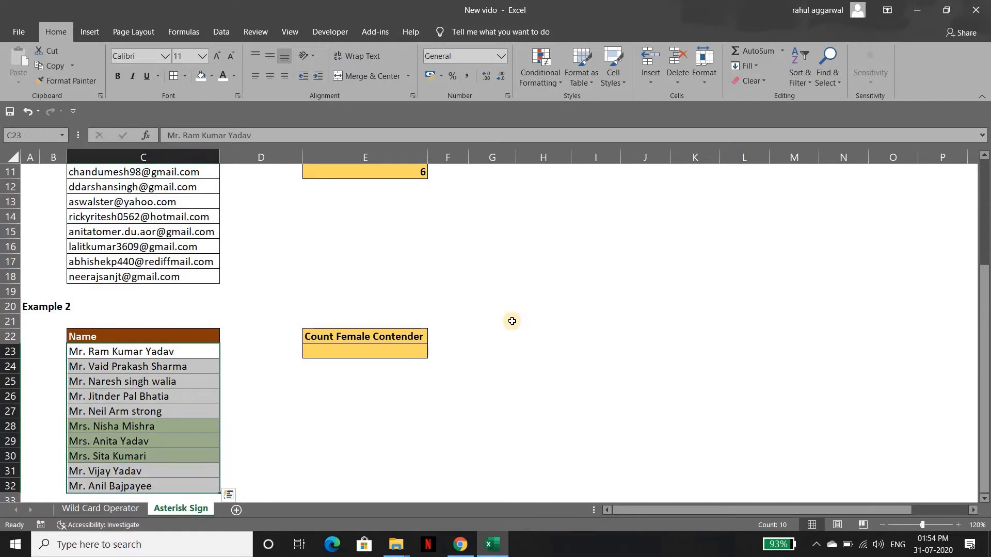
key("Up")
key("Right")
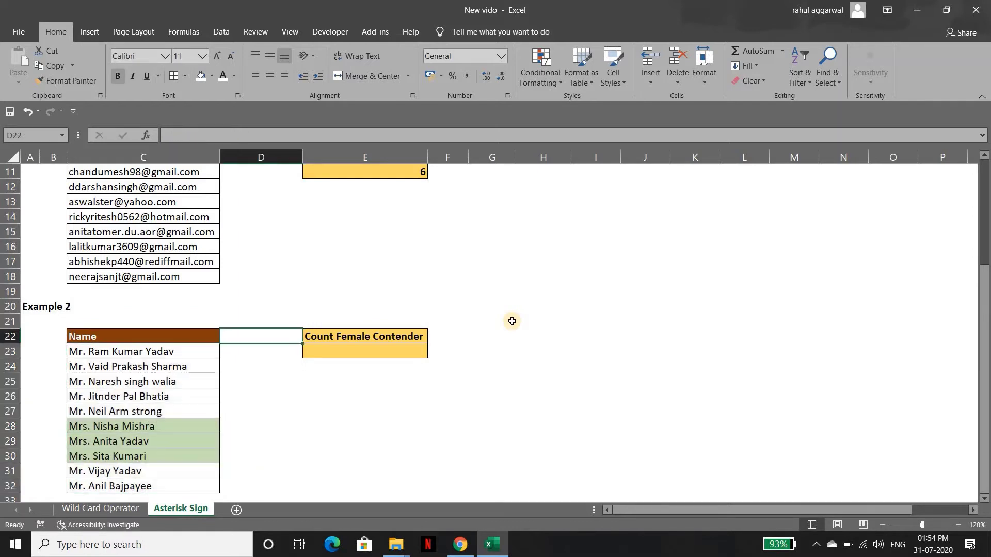
key("Right")
key("Down")
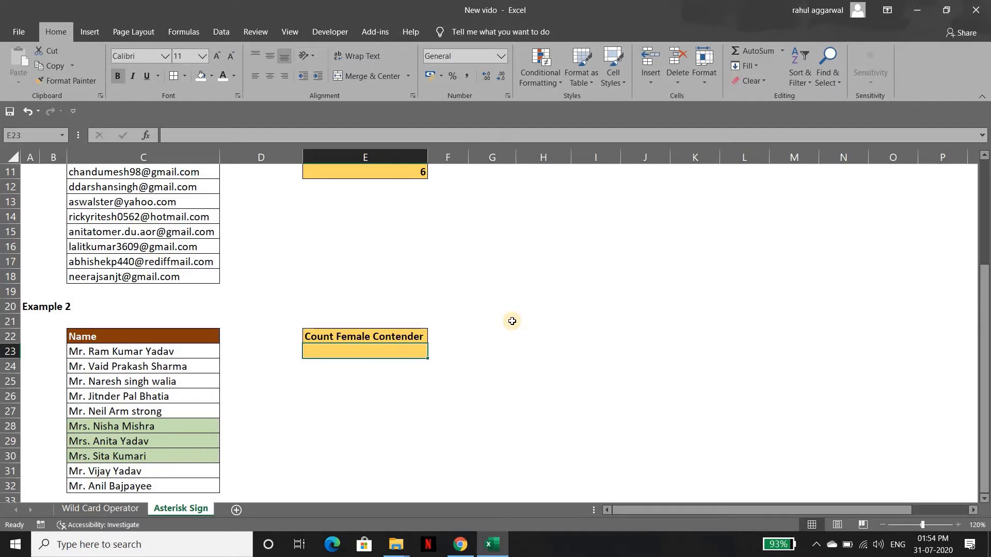
- Highlight the three names starting with Mrs. in the Name list
key("Left")
key("Left")
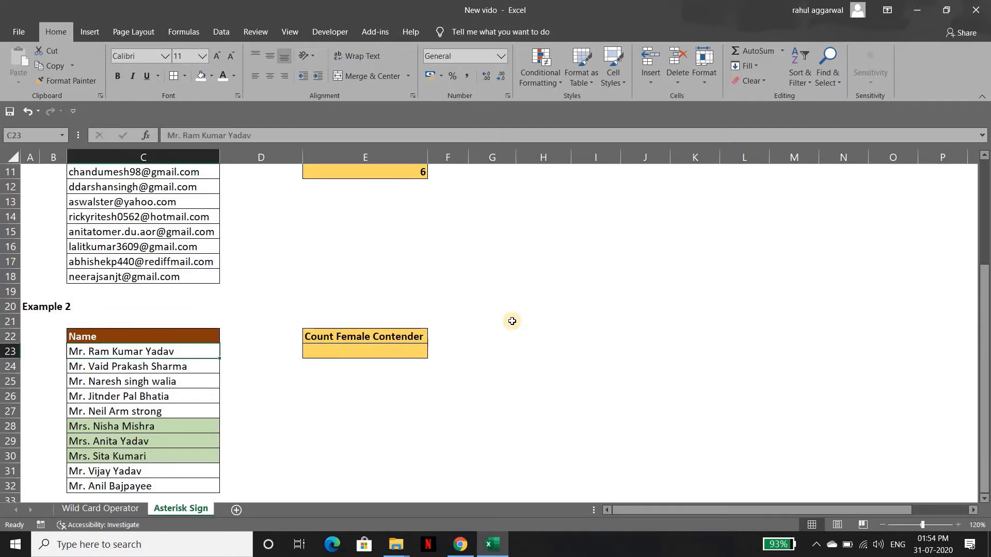
key("Down")
key("Down")
key("Down")
key("Down")
key("Down")
key("shift+Down")
key("shift+Down")
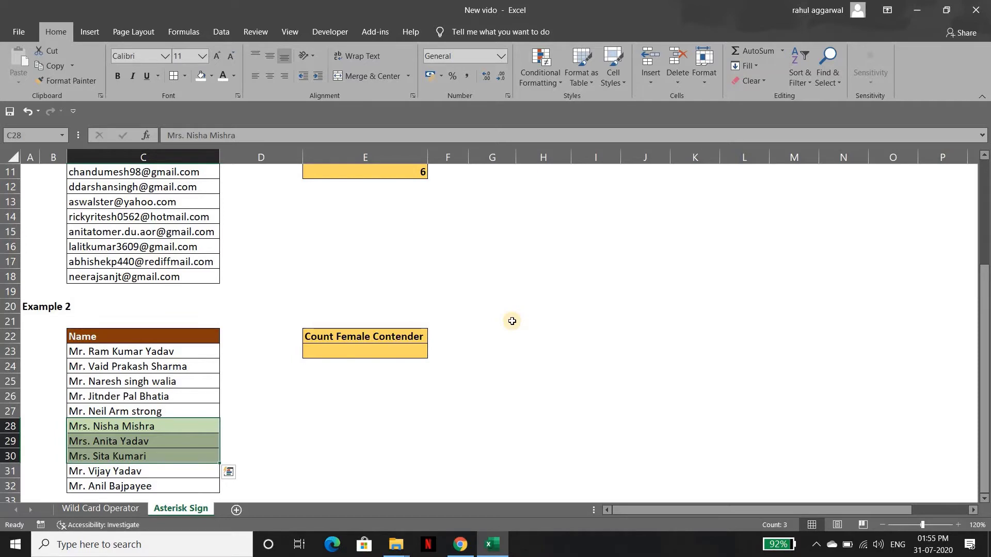
key("ctrl+q")
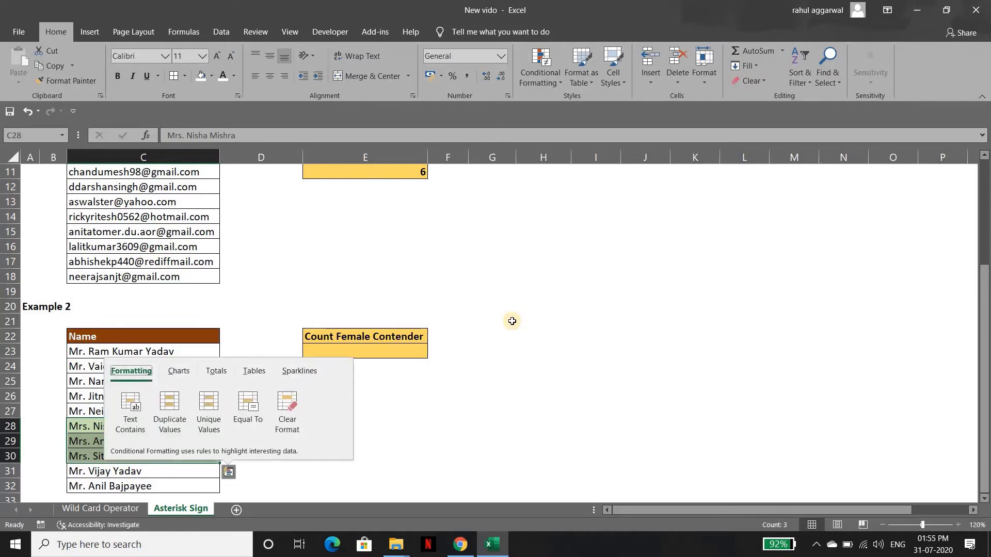
key("Escape")
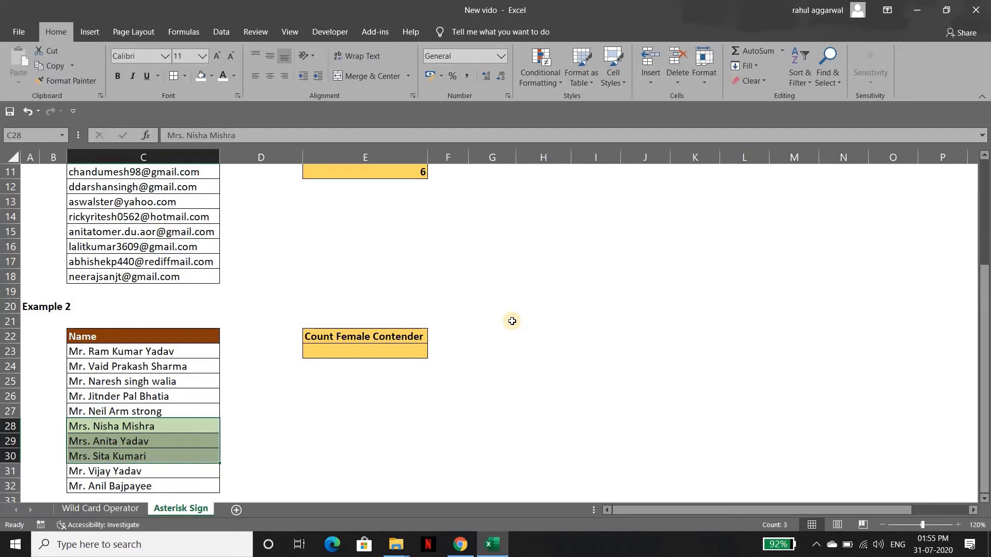
- Review the Start/Begin With pattern row at the top, then return to the Count Female Contender example
key("ctrl+Up")
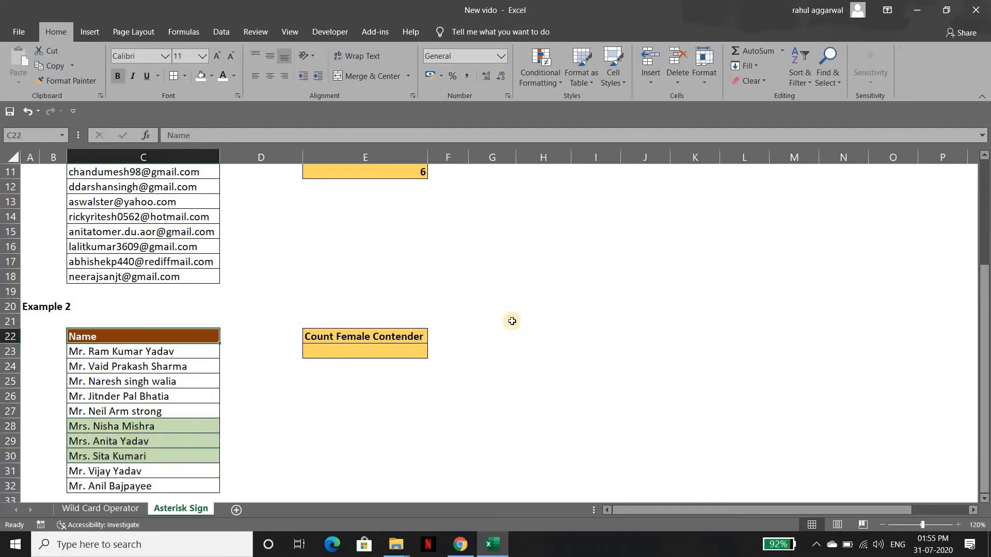
key("ctrl+Up")
key("ctrl+Up")
key("ctrl+Up")
key("Down")
key("Right")
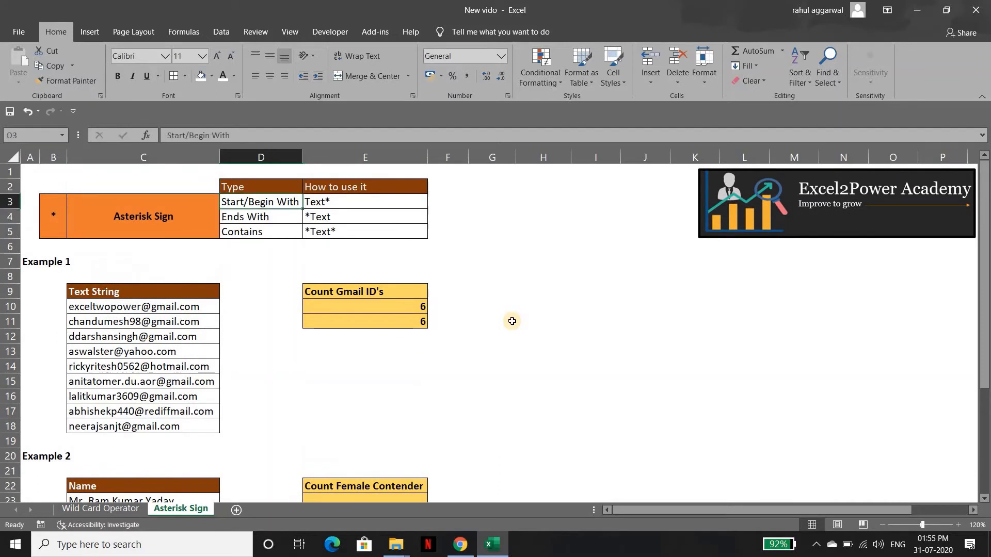
key("shift+Right")
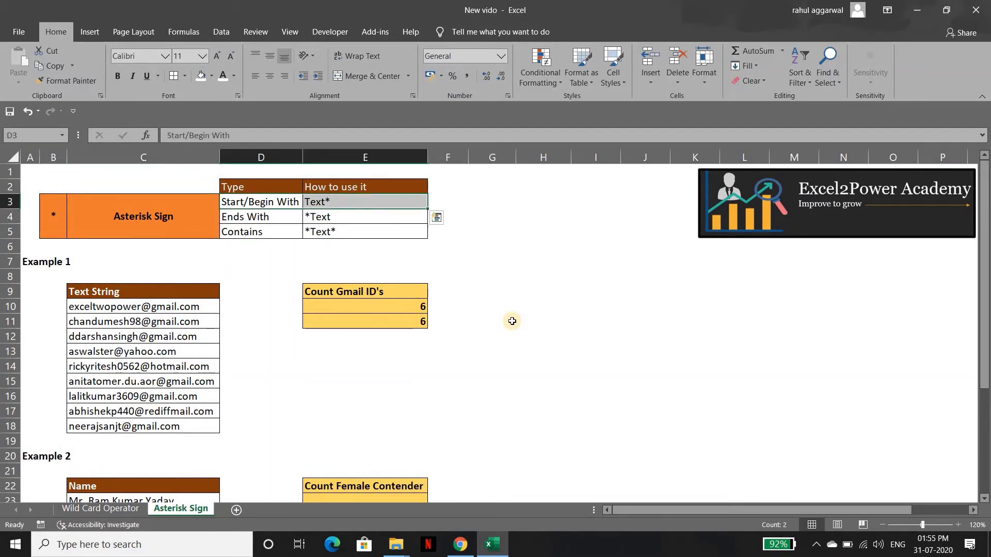
key("Right")
key("ctrl+Down")
key("ctrl+Down")
key("ctrl+Down")
key("ctrl+Down")
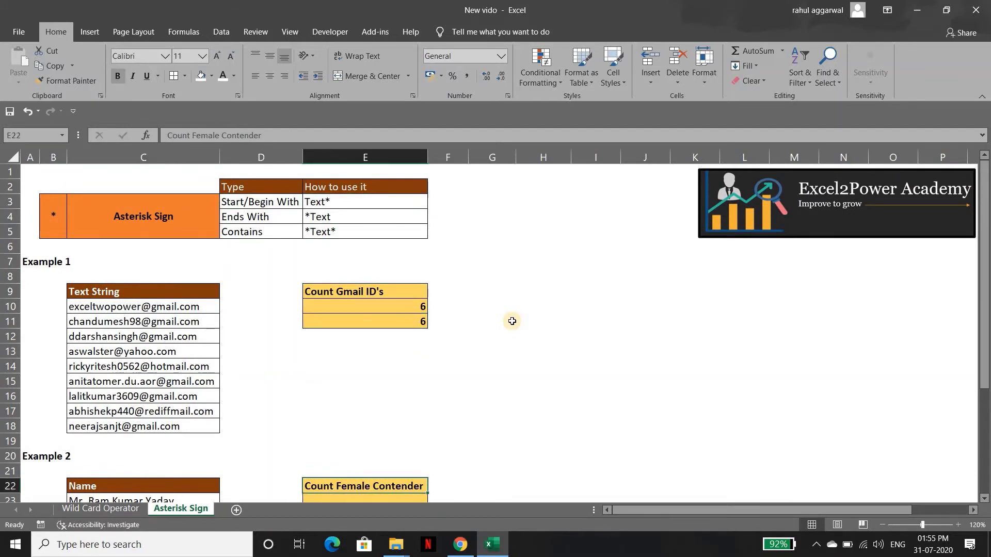
key("Down")
key("Down")
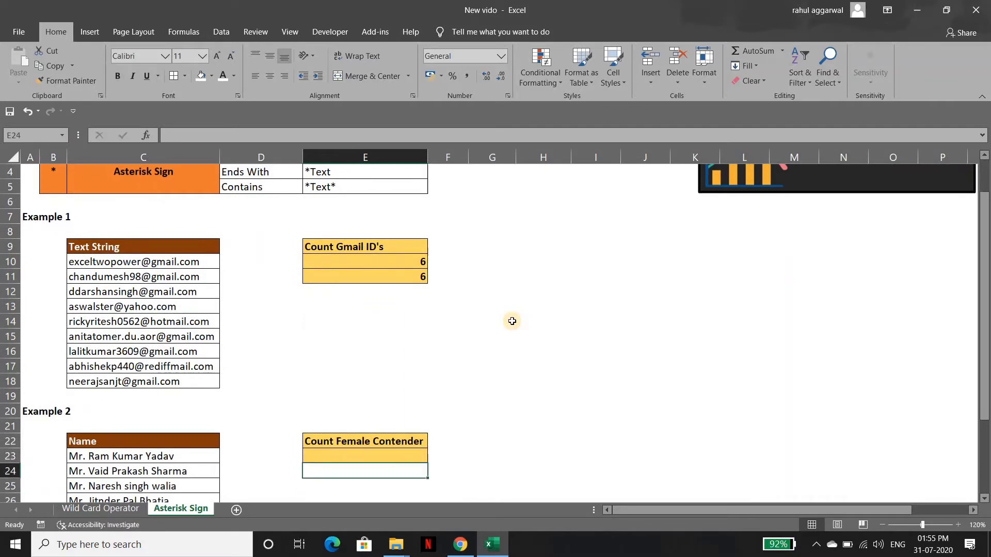
- Enter =COUNTIF($C$23:$C$32,"Mrs.*") in E23 to count the 3 female contenders
key("Up")
type("=Countif")
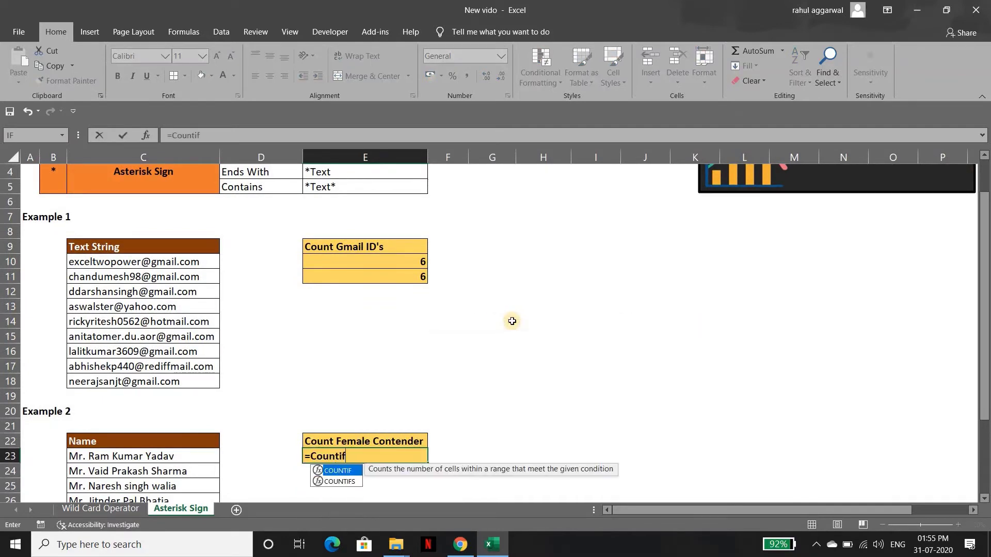
key("Tab")
key("Left")
key("Left")
key("ctrl+shift+Down")
key("F4")
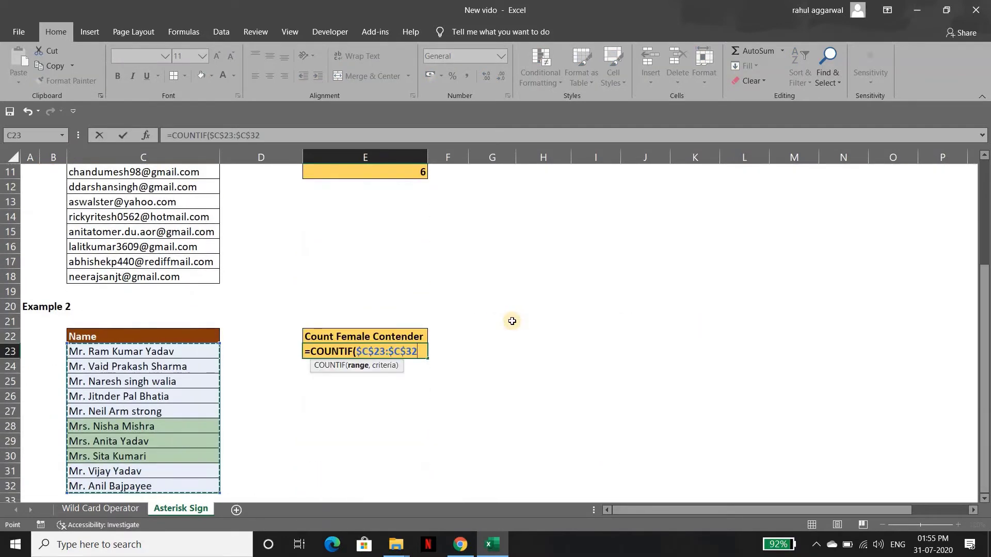
type(",\"")
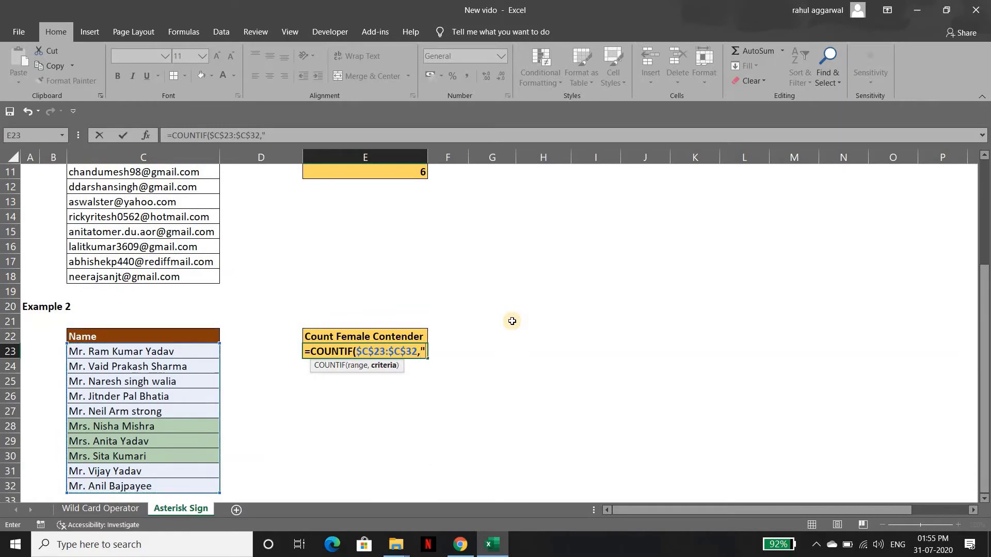
type("Mrs.")
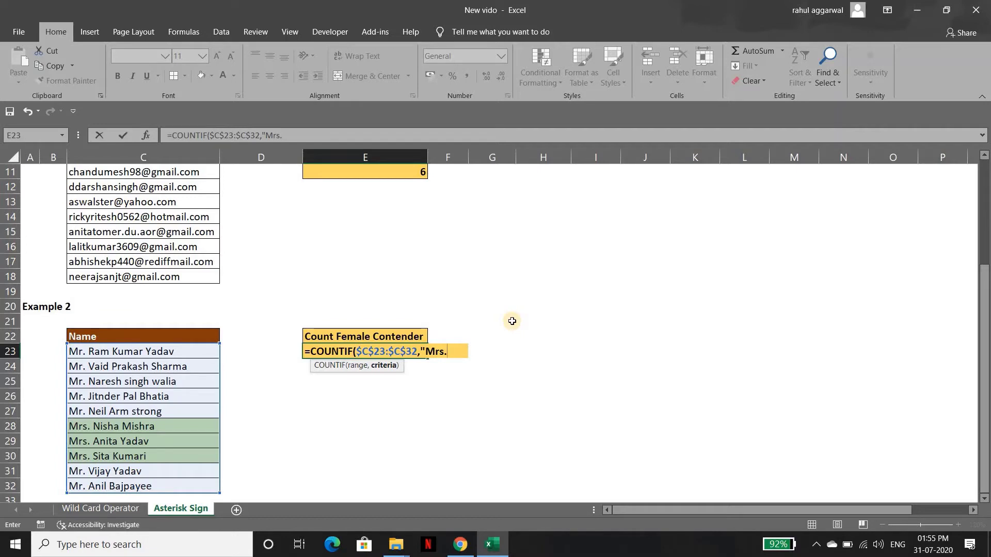
type("*")
type("\"")
type(")")
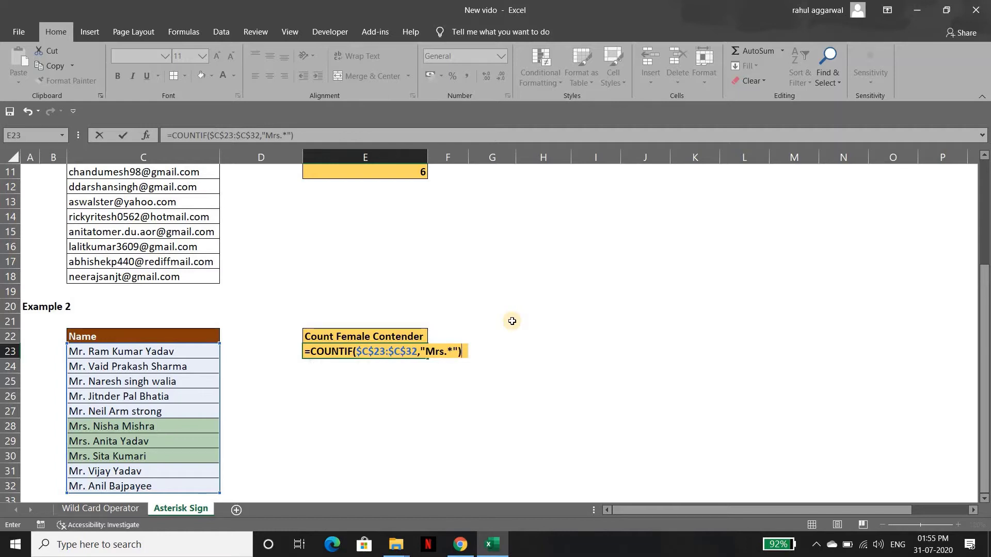
key("Return")
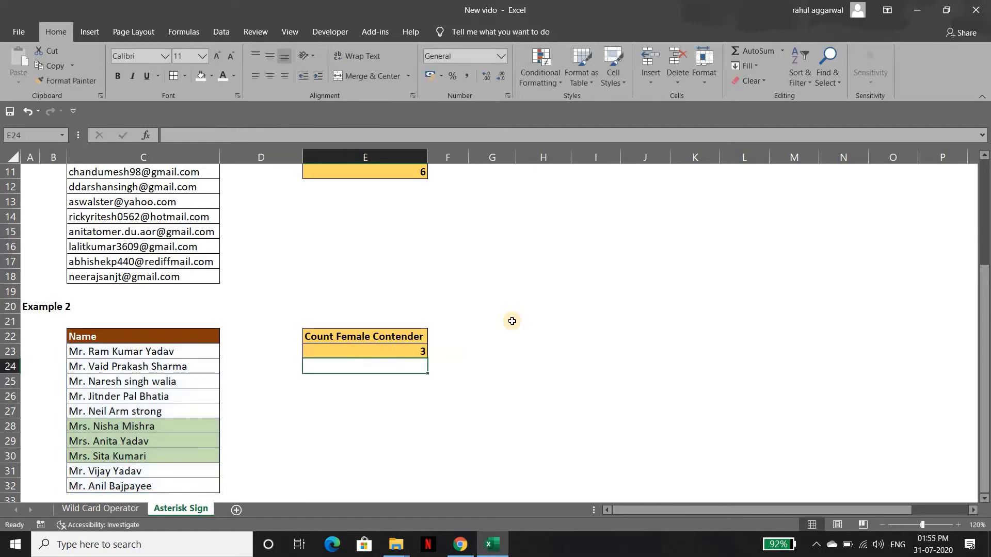
key("Up")
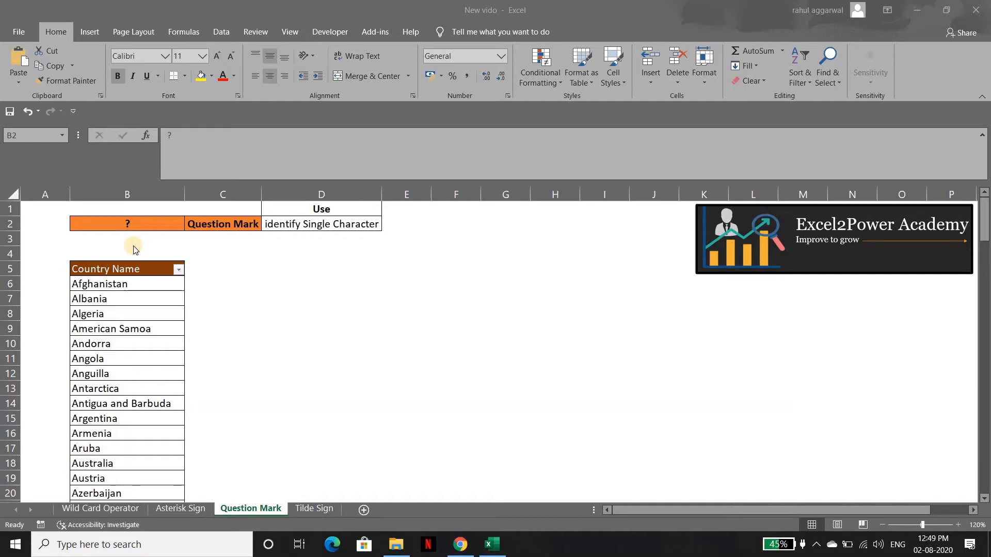
- Review the Country Name list from Afghanistan down and open its AutoFilter dropdown
left_click(206, 228)
left_click(206, 228)
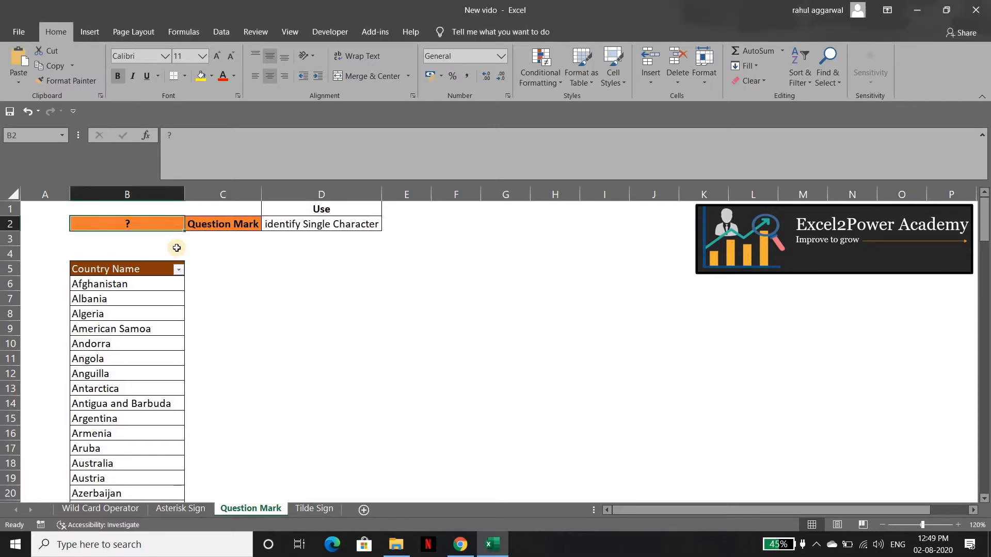
left_click(142, 268)
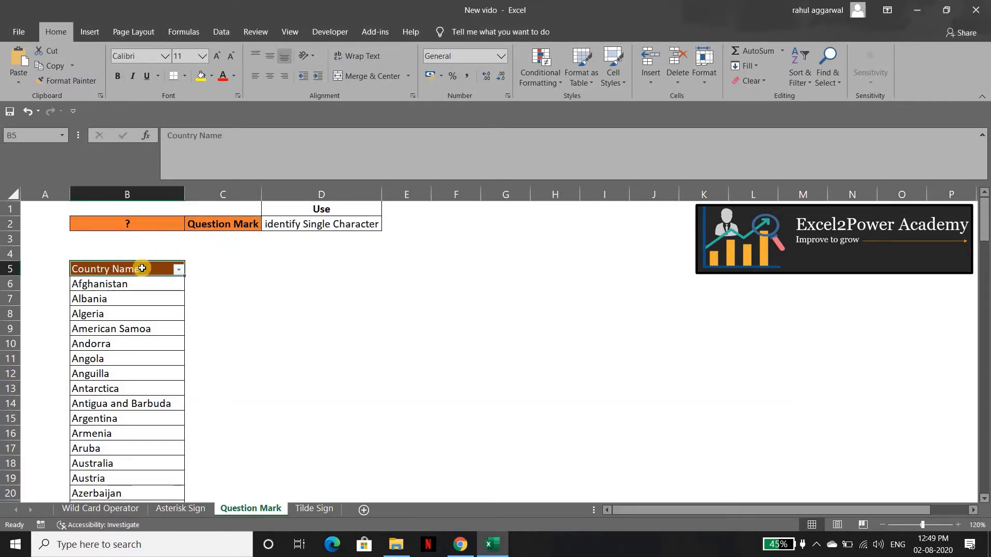
key("Down")
key("ctrl+shift+Down")
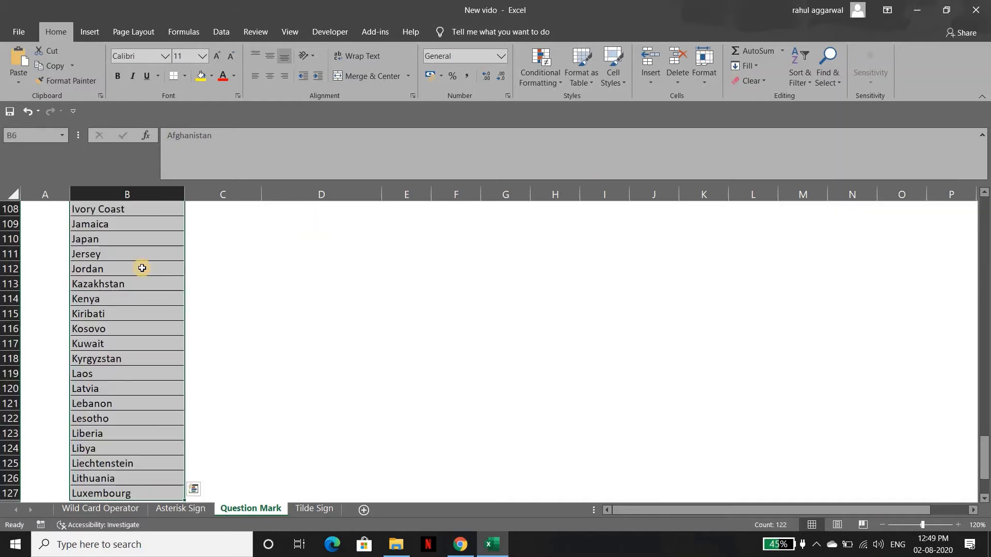
key("ctrl+Up")
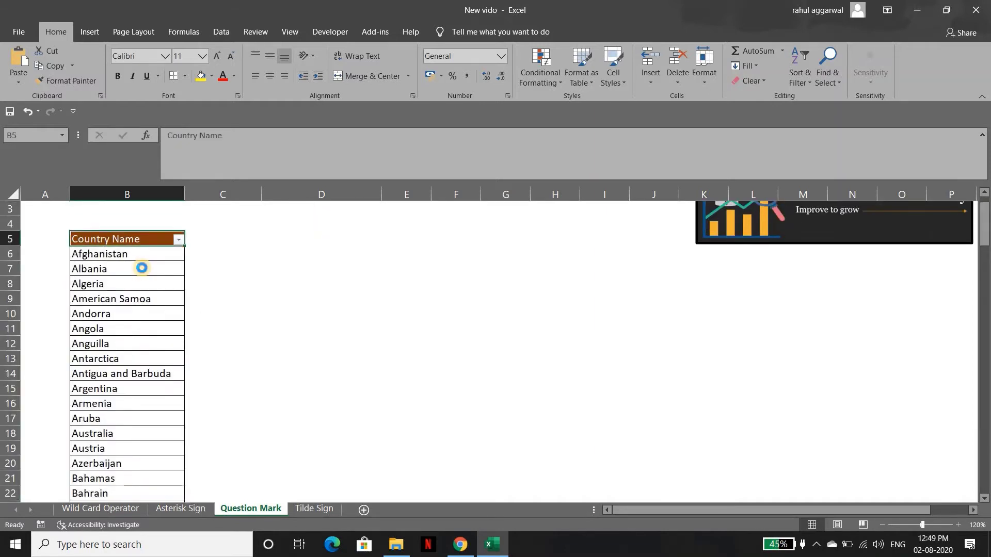
key("alt+Down")
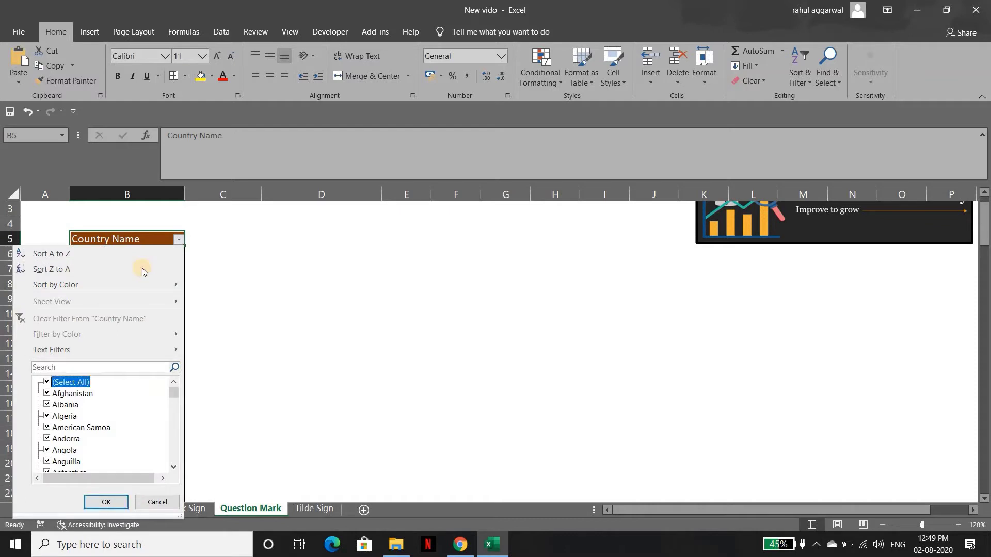
key("shift+Tab")
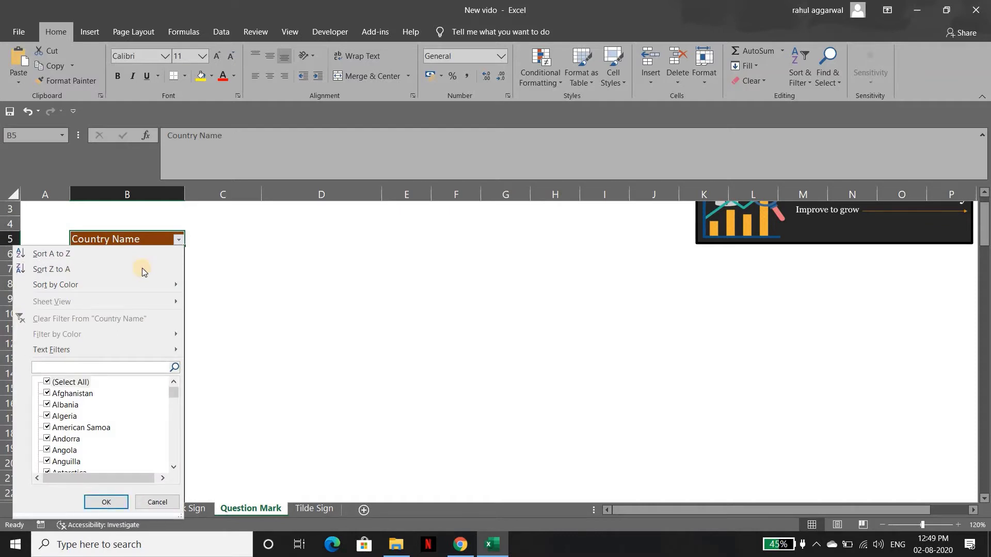
key("shift+Tab")
key("Tab")
type("?")
key("BackSpace")
type("ira")
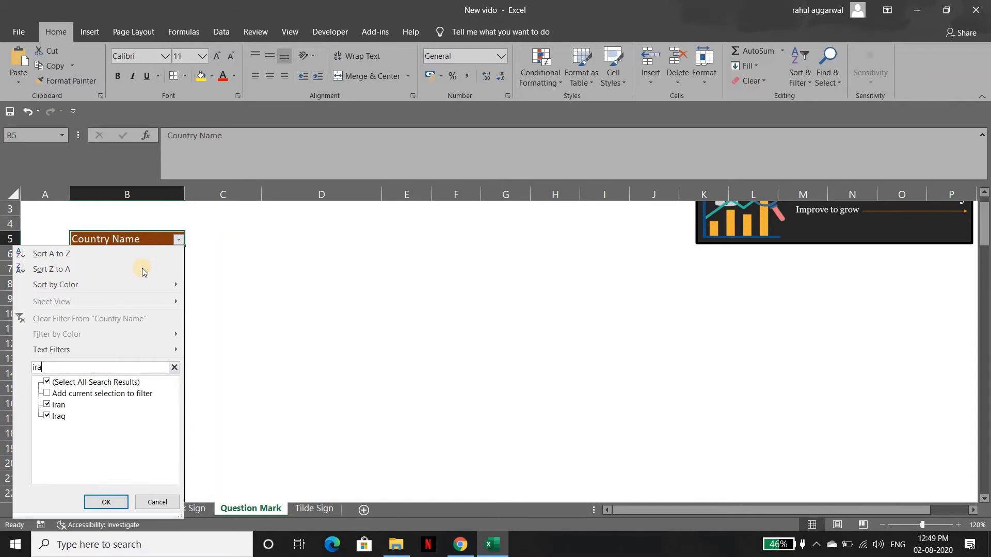
key("BackSpace")
key("BackSpace")
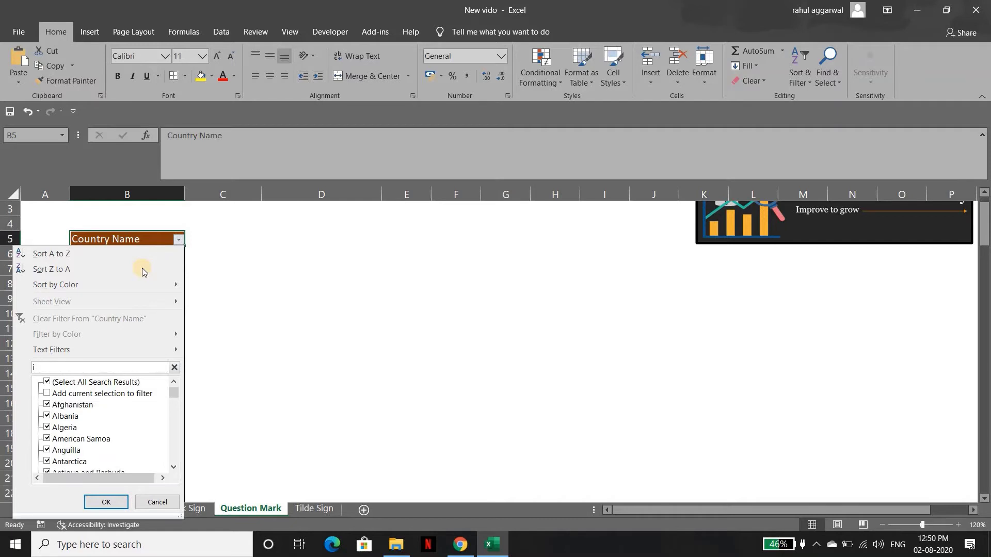
key("Tab")
key("Tab")
key("Down")
key("Down")
key("Down")
key("Down")
key("Down")
key("Down")
key("Down")
key("Down")
key("Down")
key("Down")
key("Down")
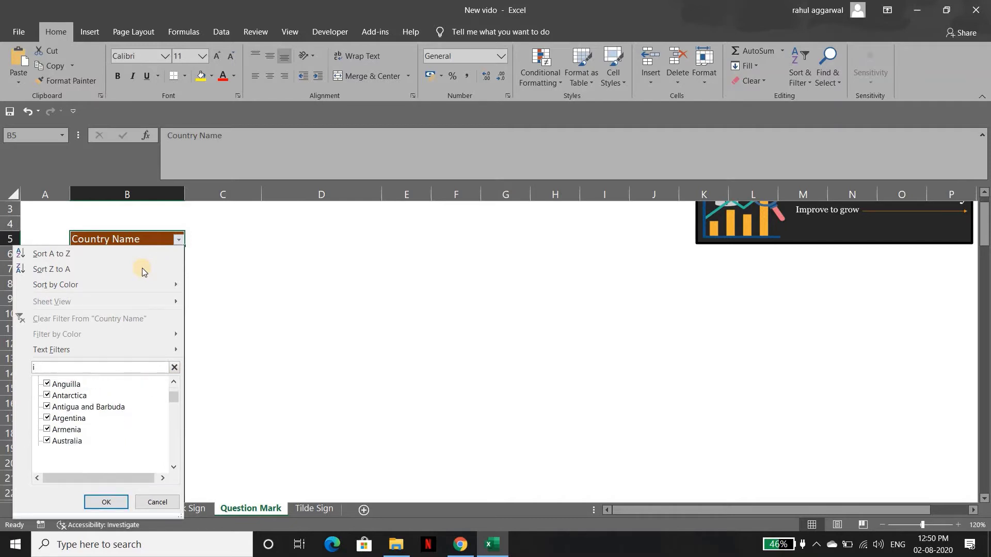
key("Down")
key("Down")
key("Down")
key("Down")
key("Down")
key("Down")
key("Down")
key("Down")
key("Down")
key("Up")
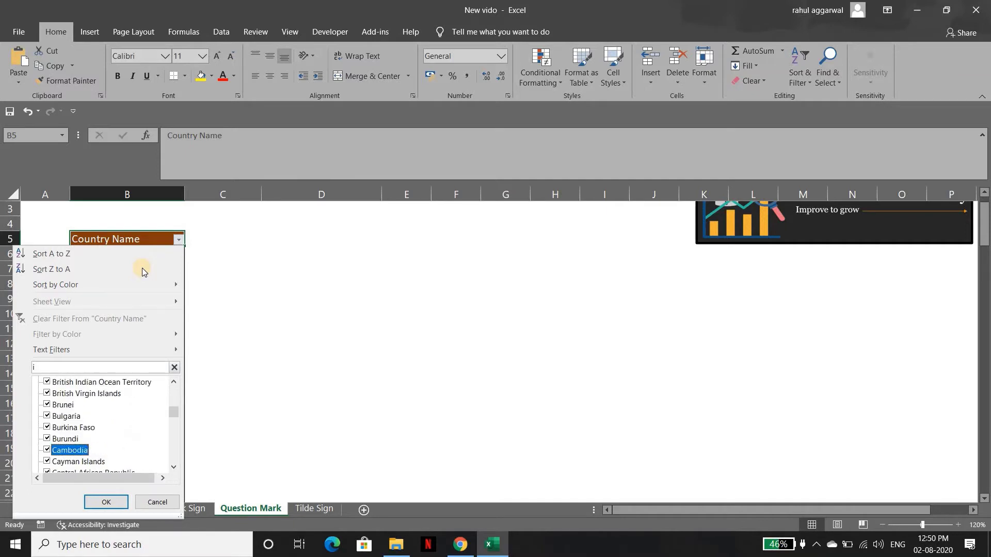
key("Up")
key("Up")
key("Up")
key("Up")
key("Up")
key("Up")
key("Up")
key("Up")
key("Up")
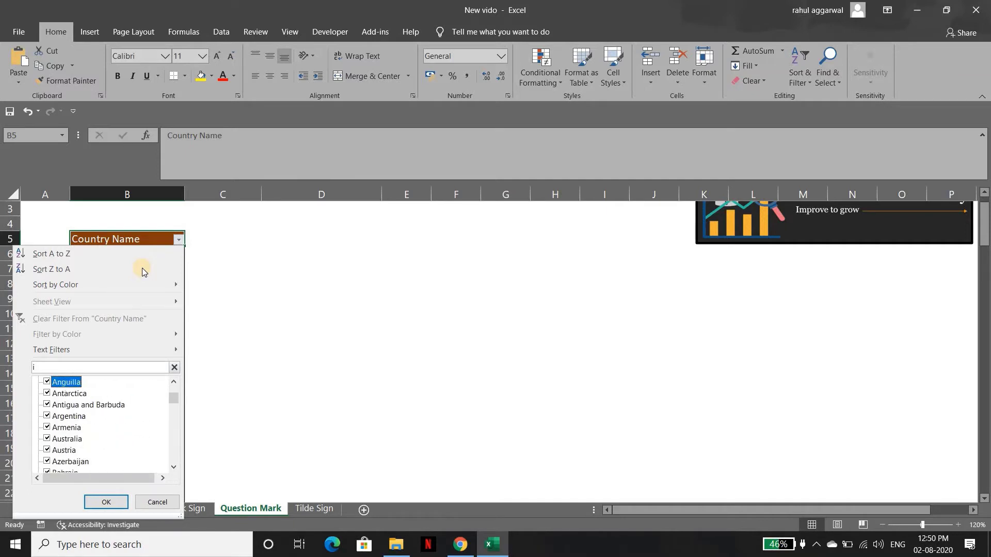
key("Up")
key("Up")
key("Up")
key("Up")
key("Up")
key("Up")
key("Up")
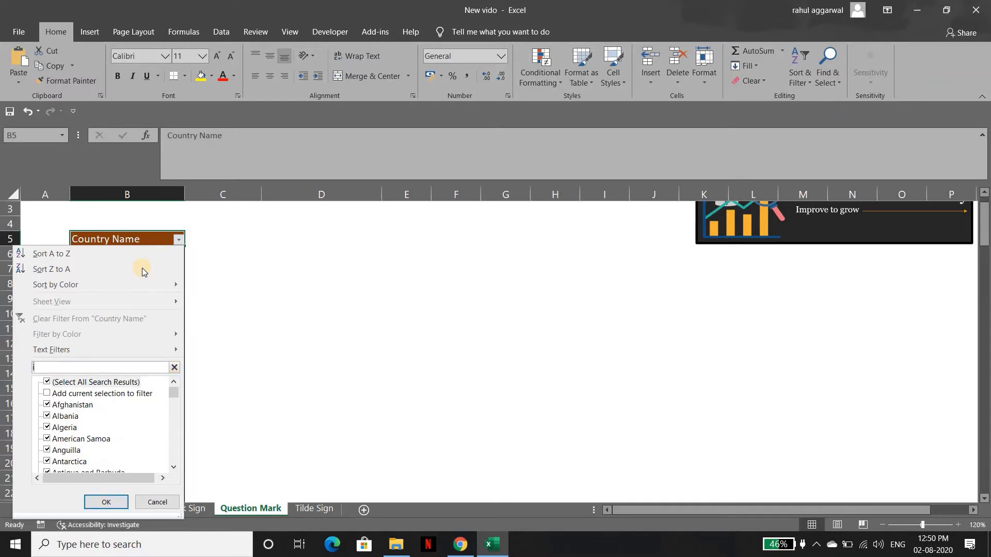
key("BackSpace")
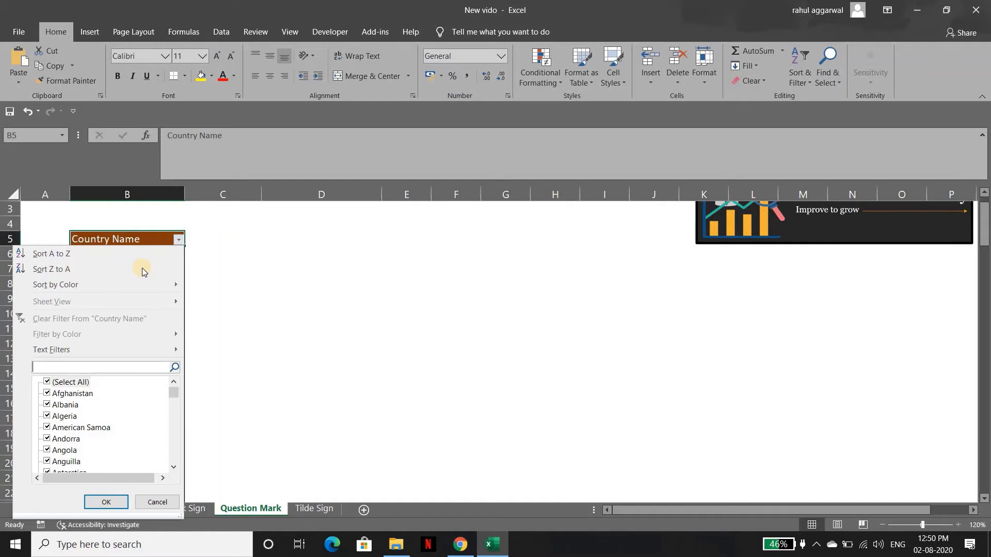
type("Ir")
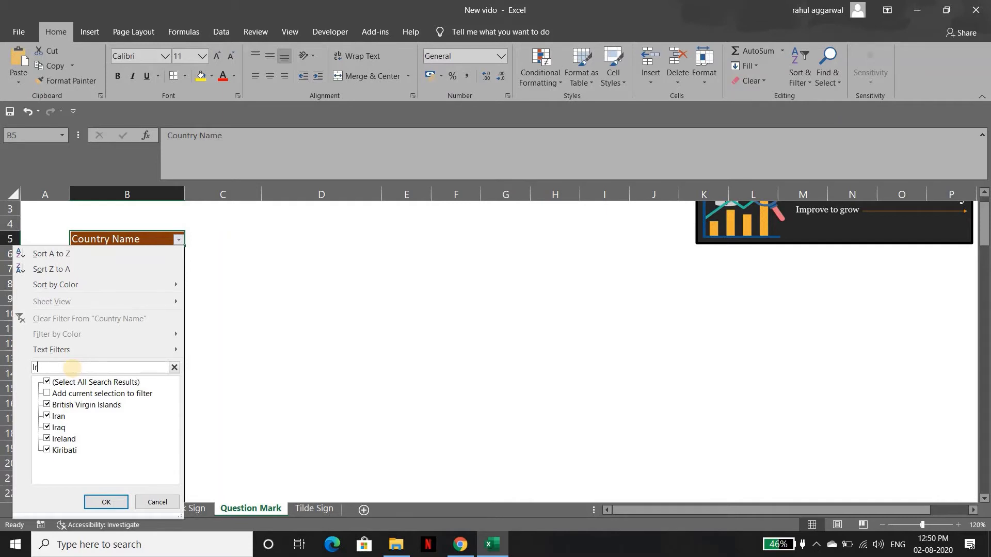
type("??")
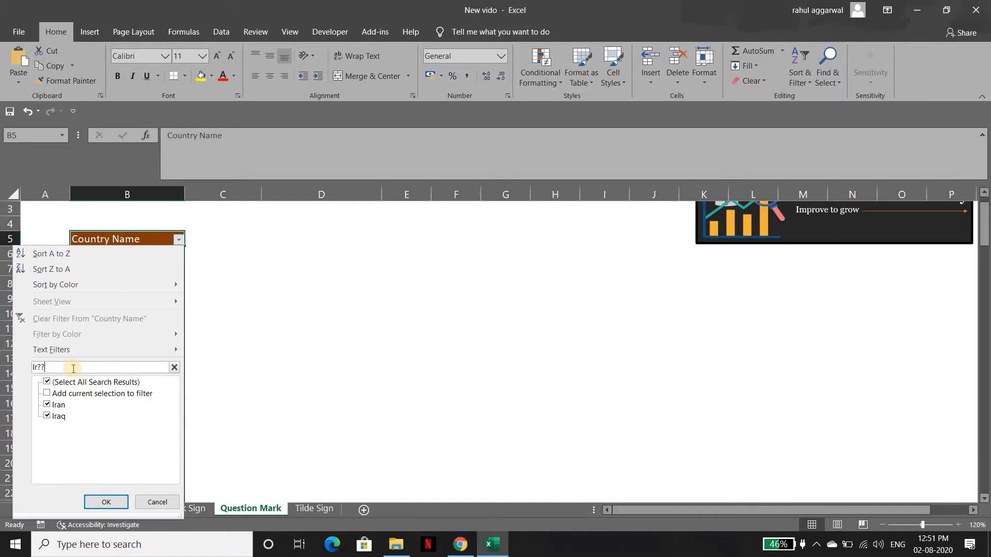
key("shift+Left")
key("shift+Left")
key("shift+Left")
key("shift+Left")
key("Right")
key("shift+Left")
key("shift+Left")
type("?")
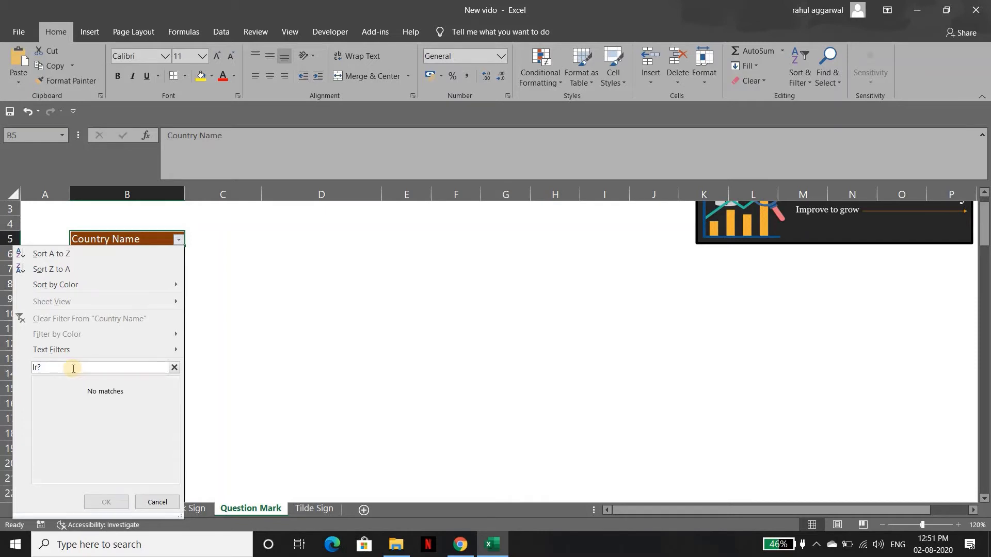
type("n")
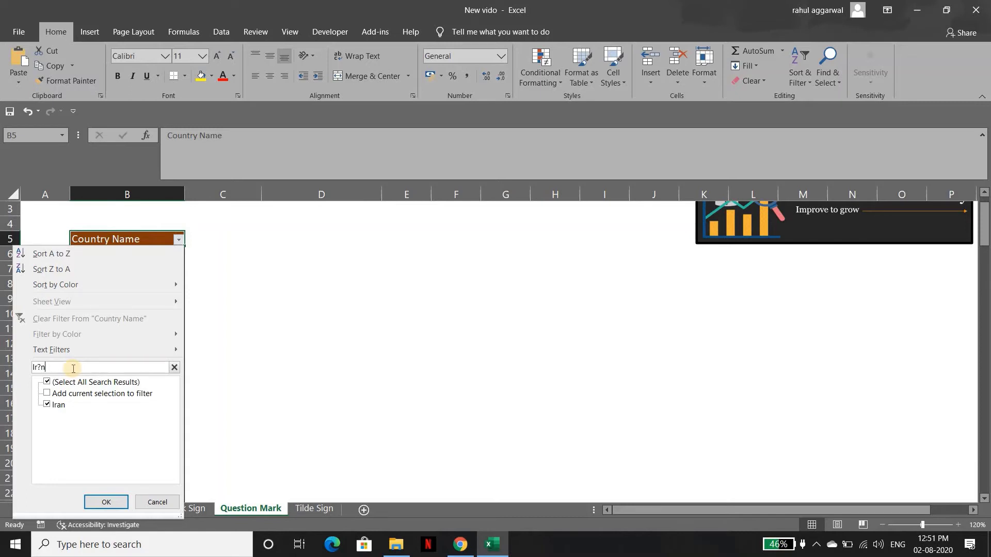
key("BackSpace")
key("BackSpace")
key("BackSpace")
key("BackSpace")
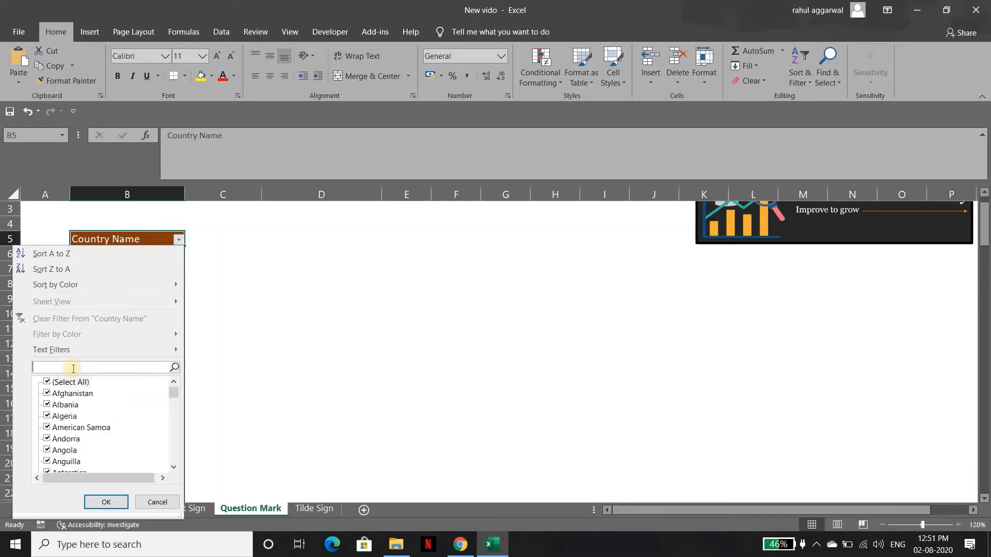
- Try the I??n pattern in the Country Name filter search, then cancel without filtering
key("Escape")
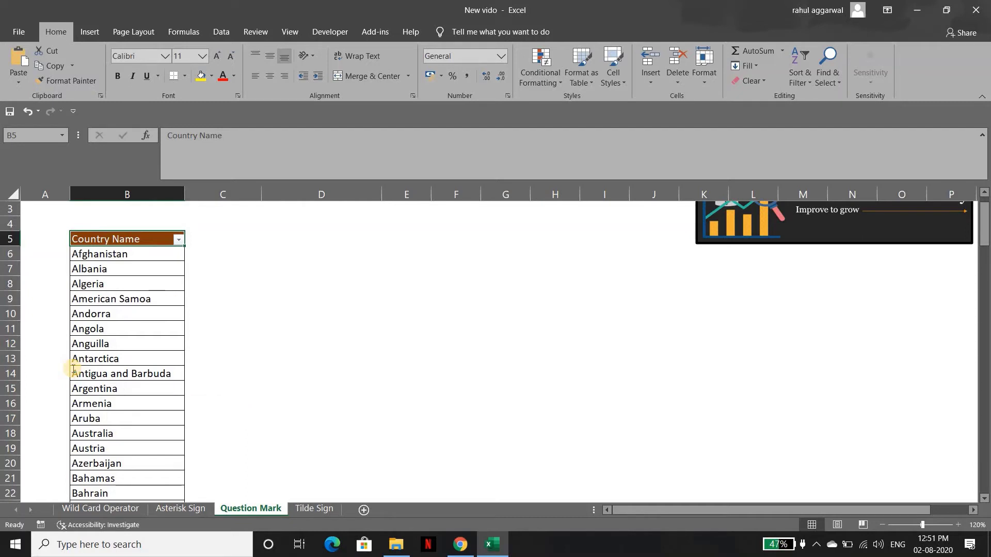
key("alt+Down")
left_click(73, 368)
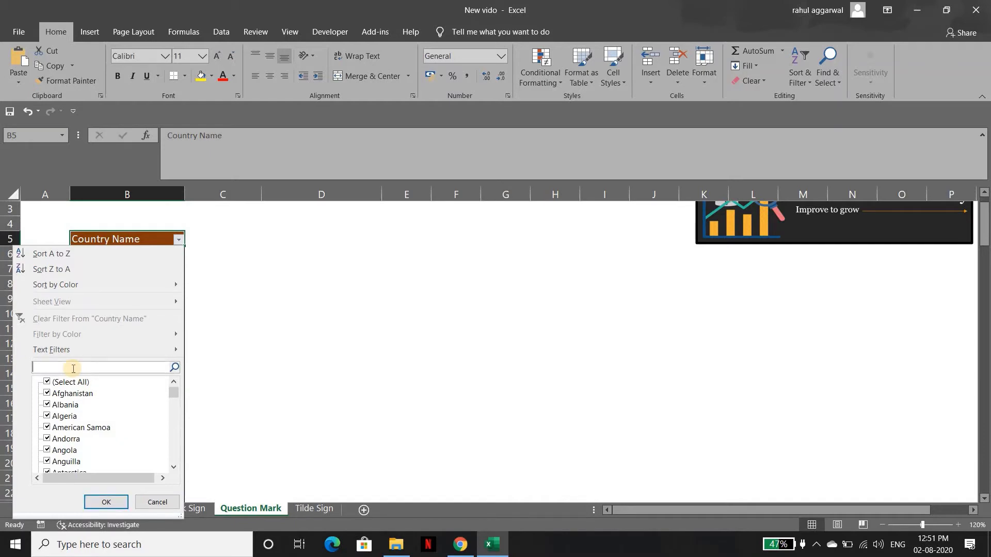
type("I")
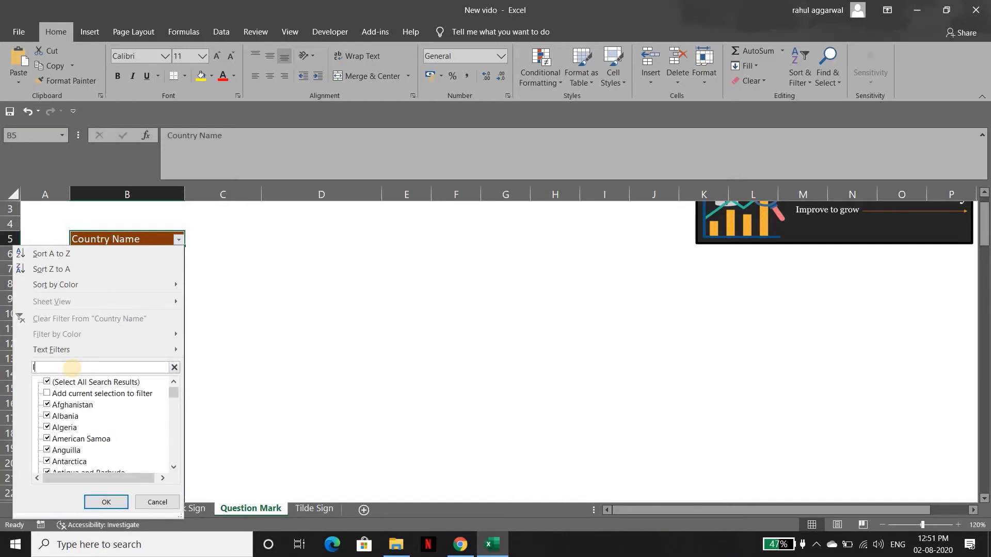
type("??n")
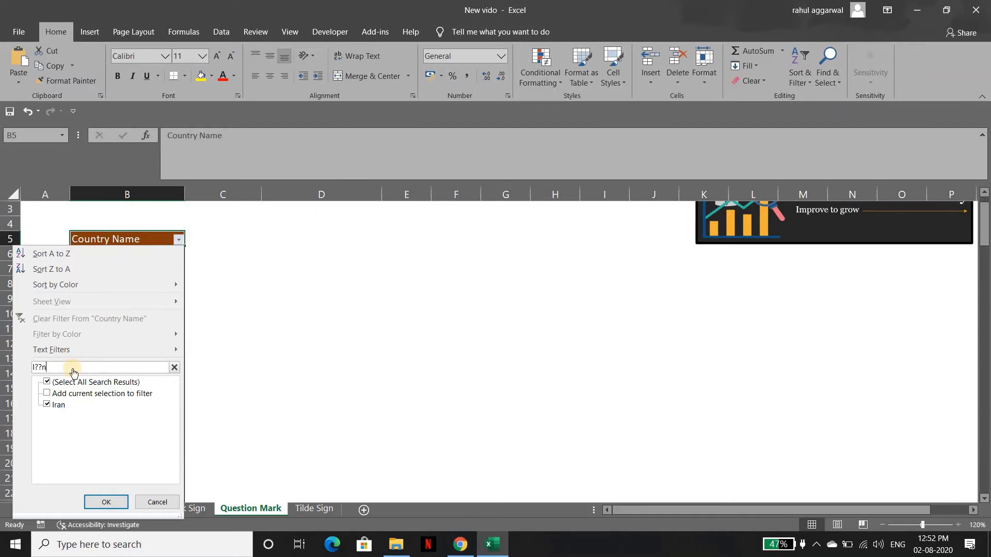
key("Escape")
- Select the Question Mark description row, then move to the Tilde Sign sheet
key("Up")
key("Up")
key("Up")
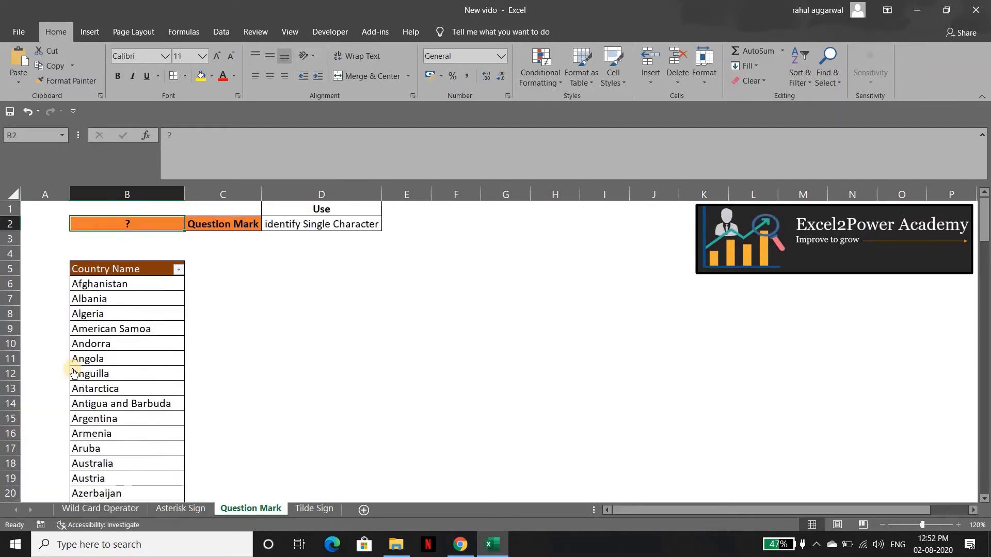
key("shift+Right")
key("shift+Right")
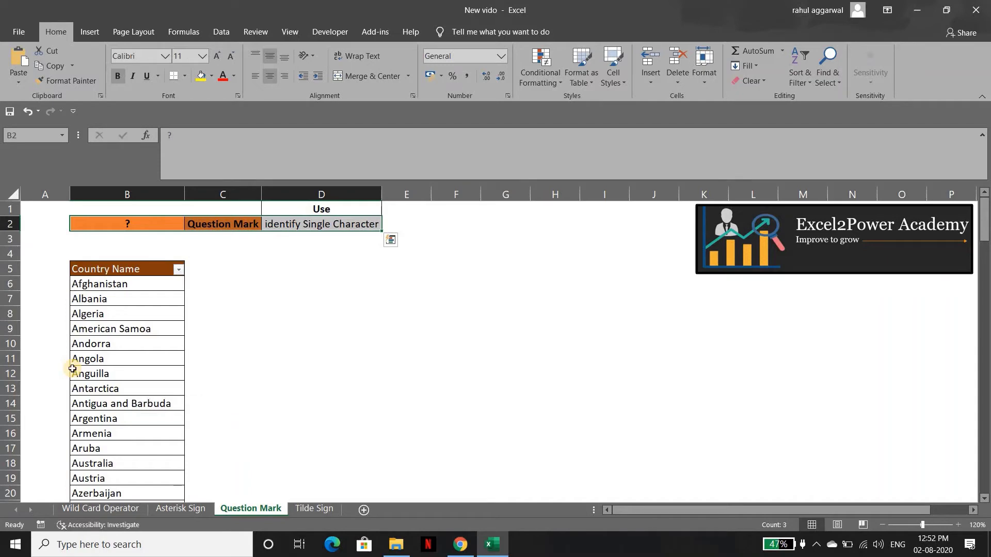
key("ctrl+Page_Down")
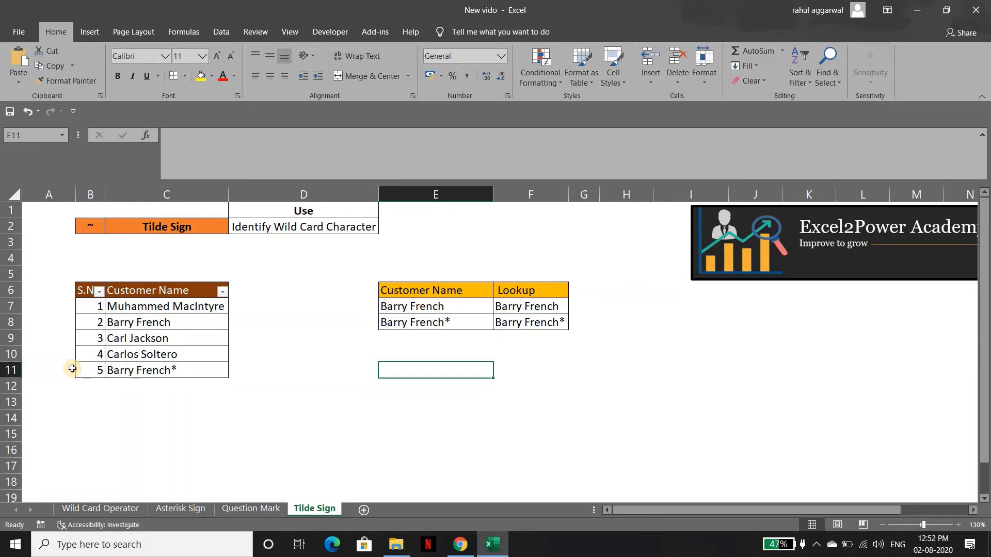
- Select the customer name table B6:C11
key("Left")
key("Left")
key("Left")
key("ctrl+Up")
key("shift+Right")
key("ctrl+shift+Down")
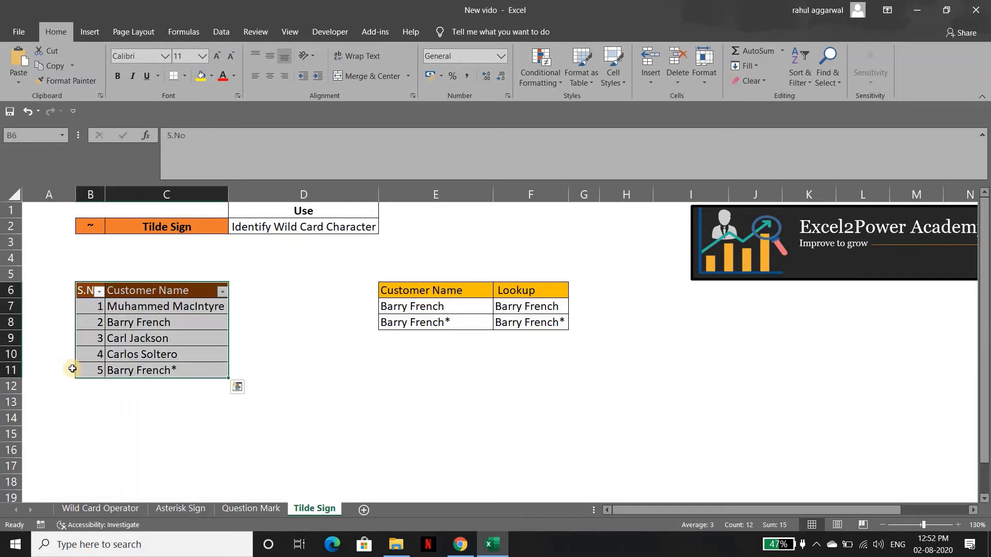
key("Right")
key("Down")
key("Up")
key("Left")
key("shift+Right")
key("ctrl+shift+Down")
- Inspect the VLOOKUP result in F7 and the Barry French lookup names in column E
key("Right")
key("Right")
key("Right")
key("Right")
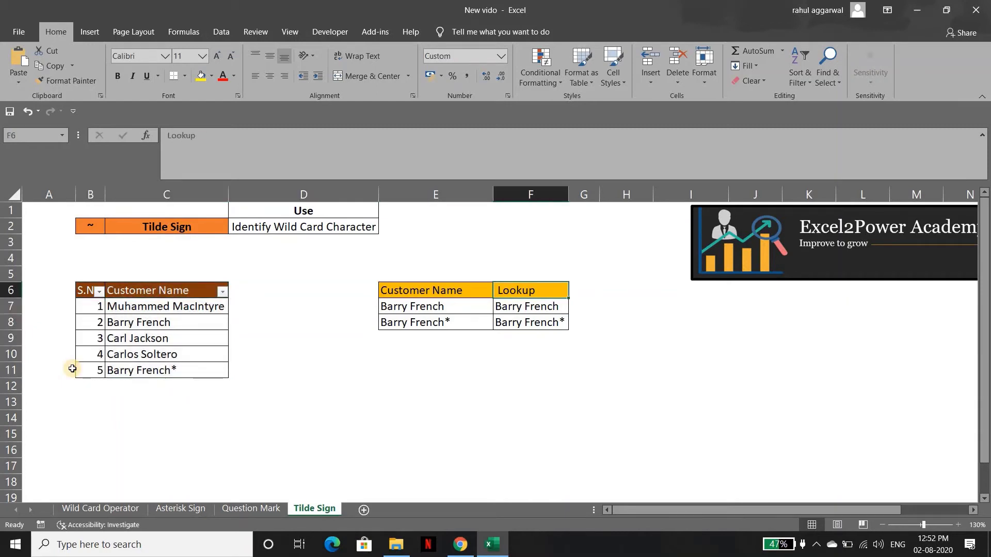
key("Down")
key("Down")
key("Up")
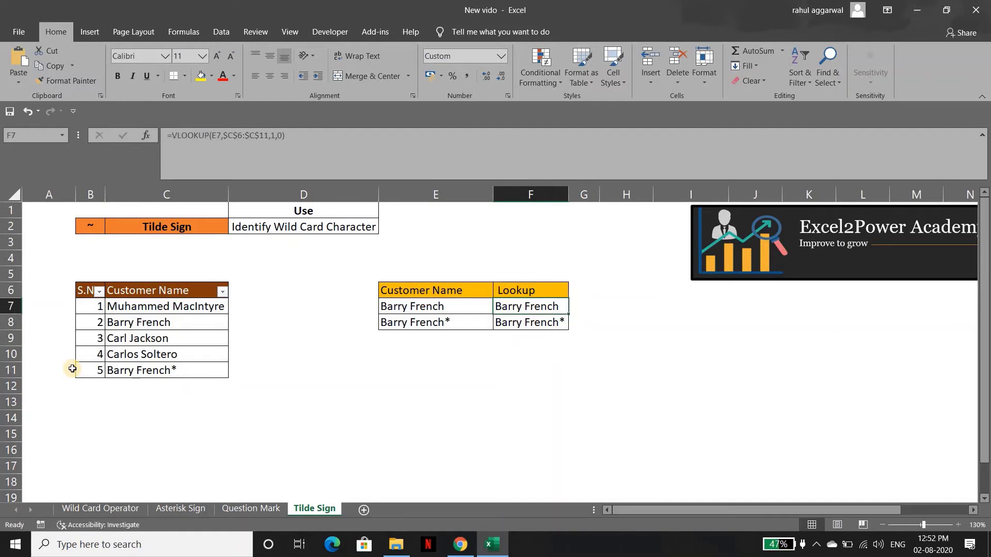
key("Left")
key("Right")
key("Left")
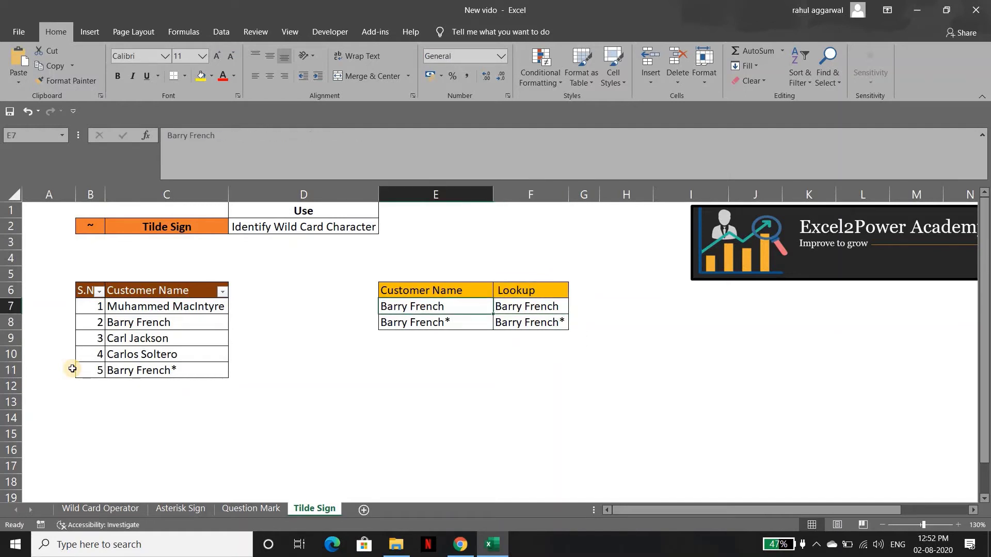
key("Up")
key("Up")
key("Up")
key("Up")
key("Up")
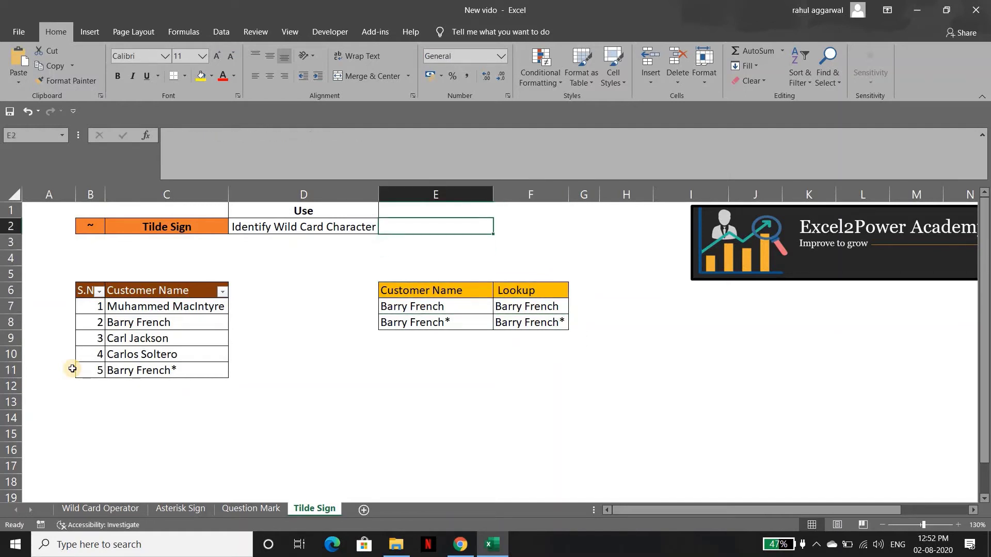
- Clear both Lookup results in F7:F8
key("Down")
key("Down")
key("Down")
key("Down")
key("Down")
key("Right")
key("shift+Down")
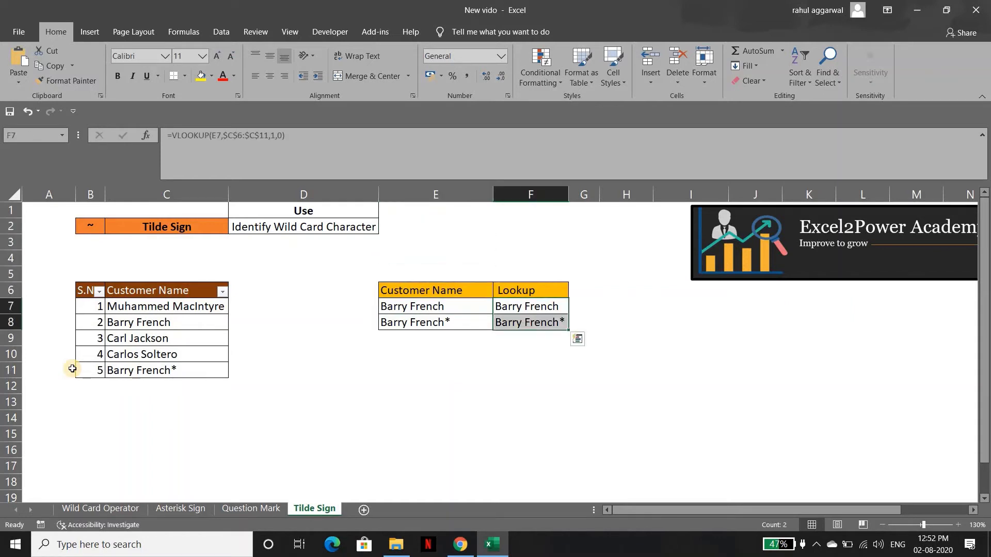
key("Down")
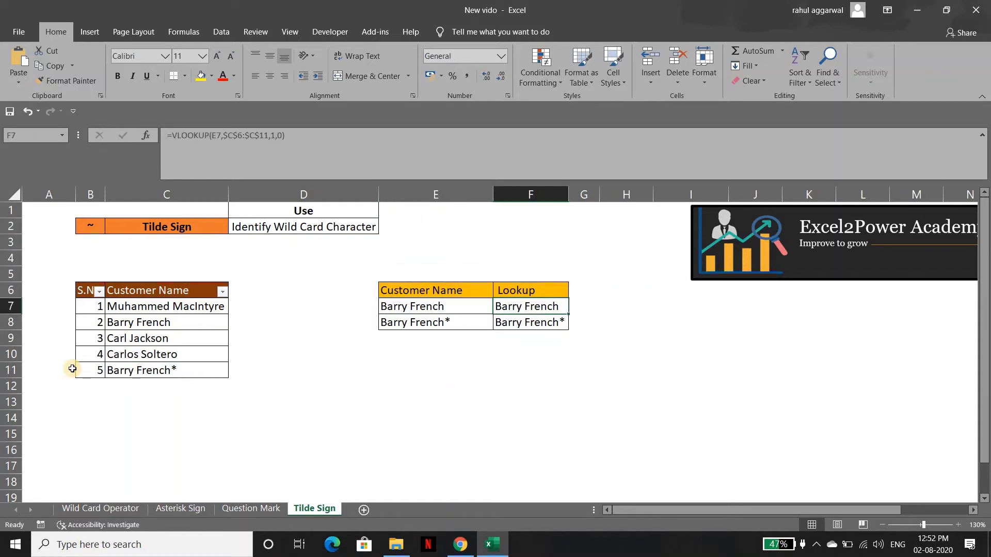
key("Up")
key("Up")
key("Down")
key("shift+Down")
key("Delete")
- Review the customer table rows and the lookup names Barry French and Barry French* in E7:E8
key("Left")
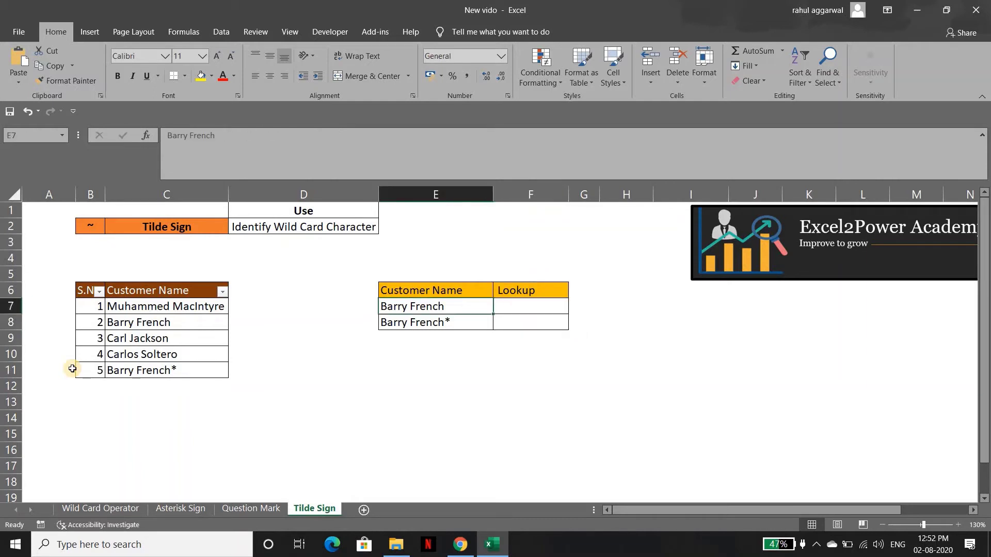
key("Up")
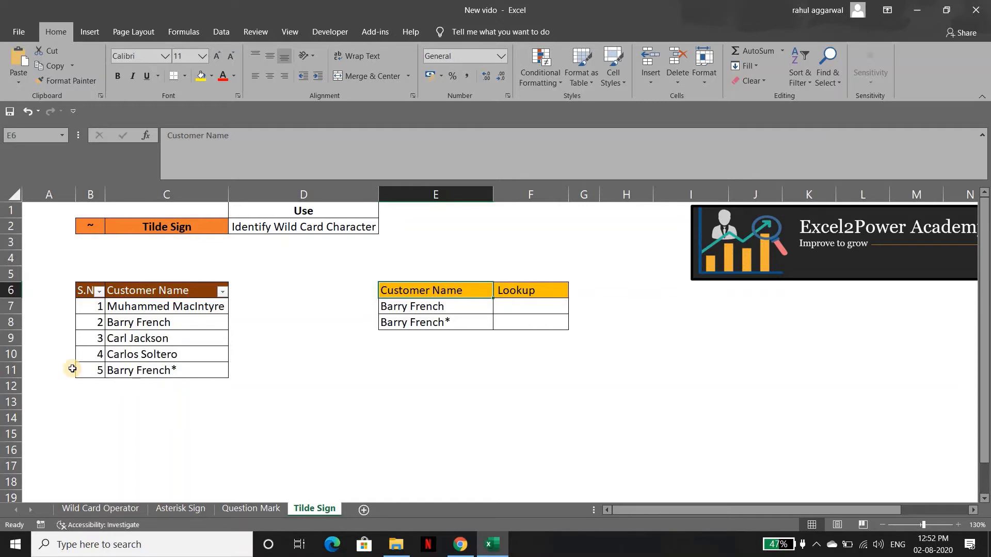
key("Left")
key("Left")
key("Down")
key("Down")
key("Down")
key("Down")
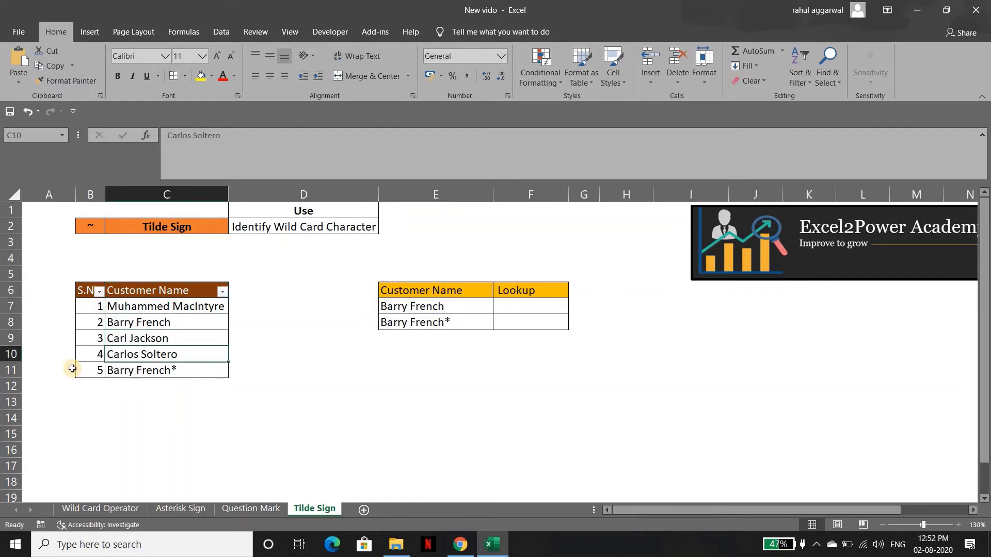
key("Up")
key("Up")
key("shift+Left")
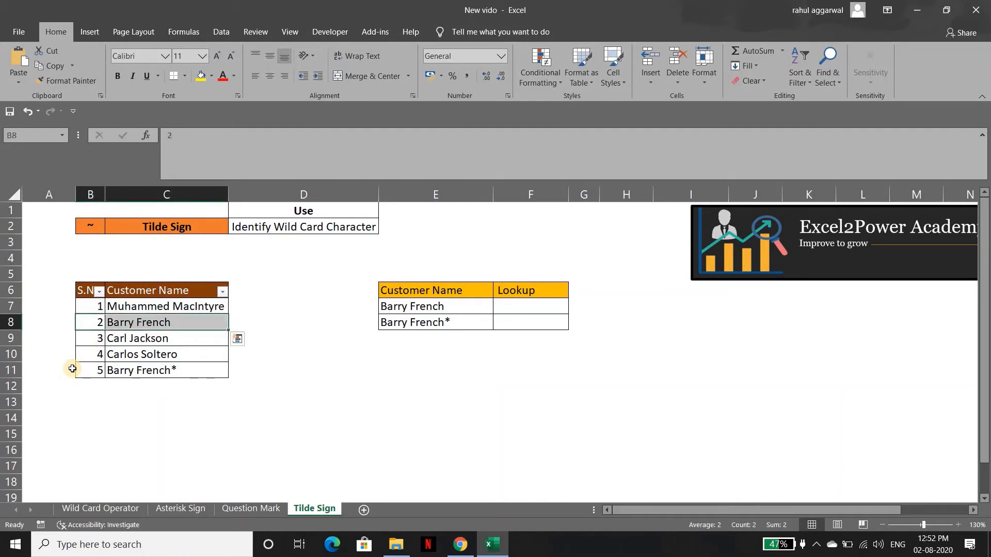
key("Down")
key("Down")
key("Down")
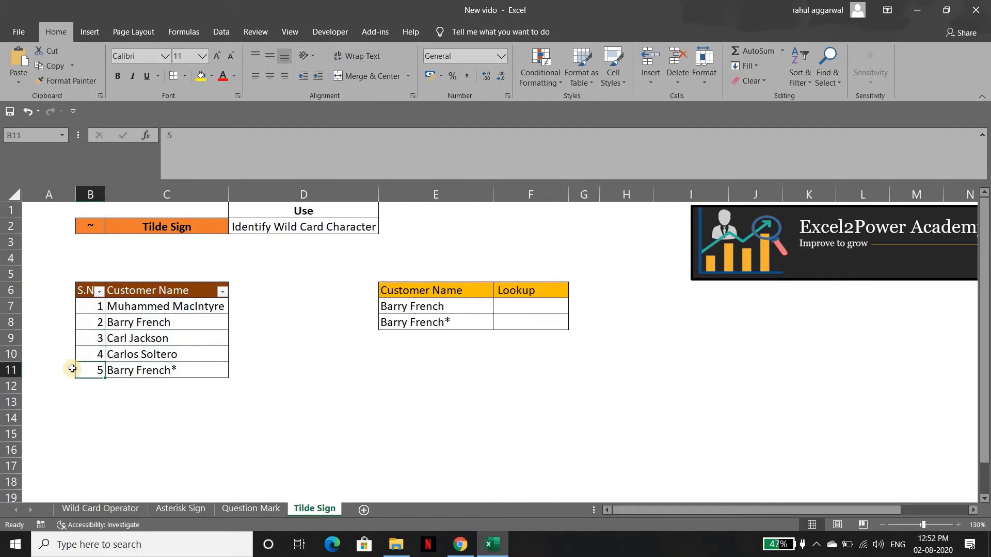
key("shift+Right")
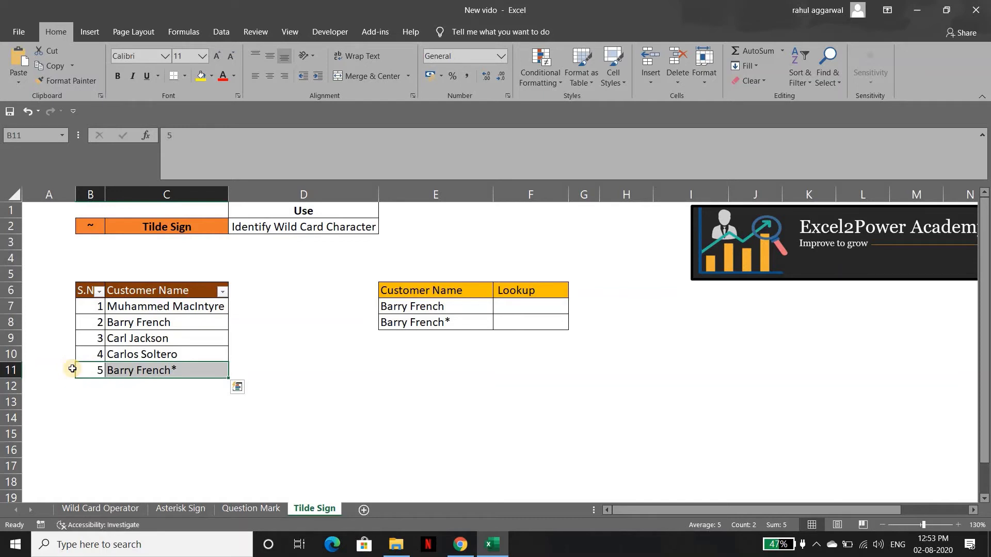
key("ctrl+Up")
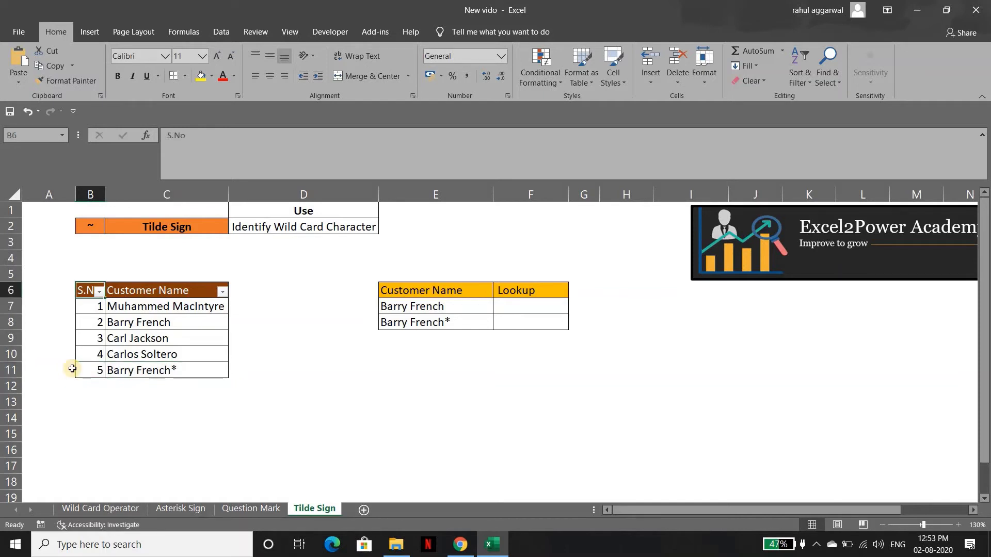
key("Right")
key("Right")
key("Right")
key("Down")
key("shift+Down")
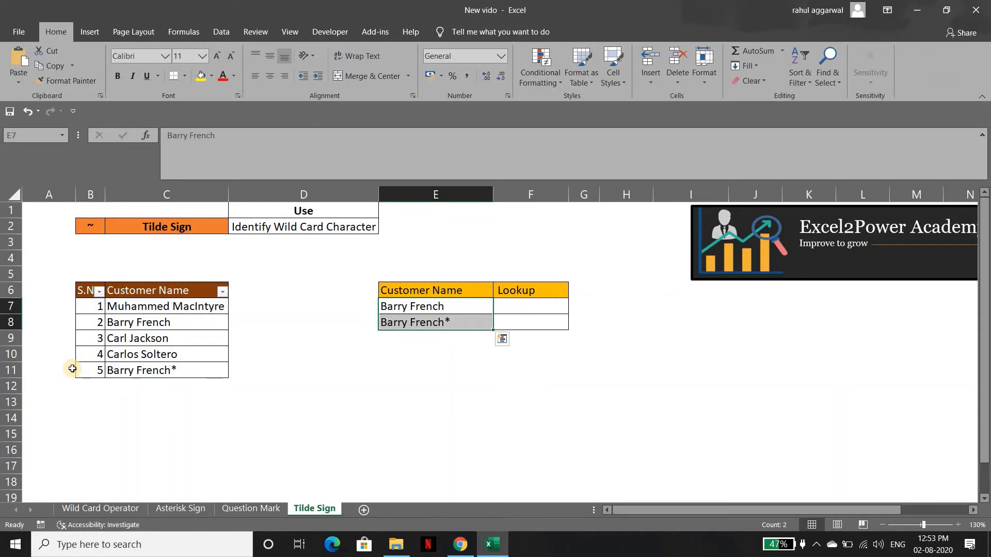
- Move through the customer table to the empty Lookup cell F7 beside Barry French
key("Left")
key("Left")
key("Left")
key("ctrl+Down")
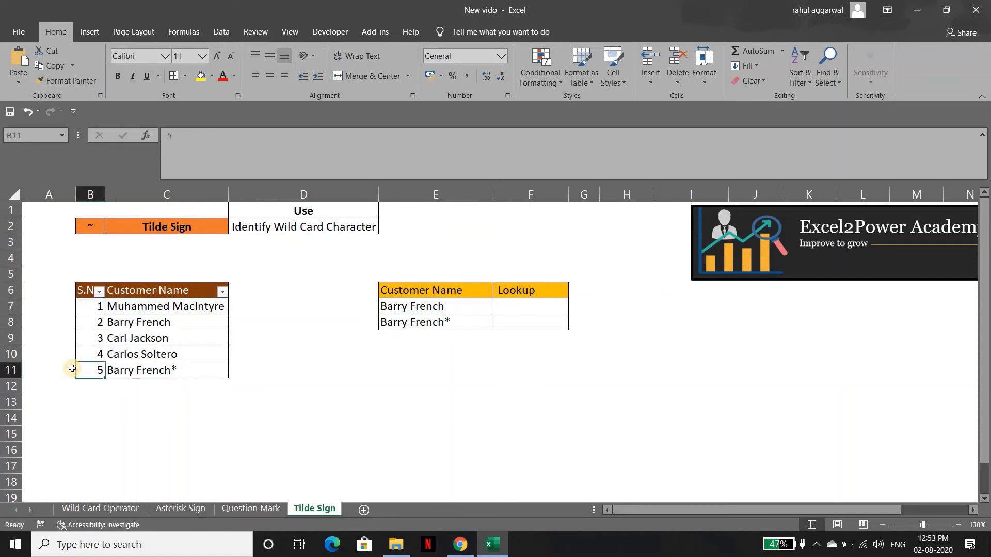
key("ctrl+Down")
key("ctrl+Up")
key("ctrl+Up")
key("Right")
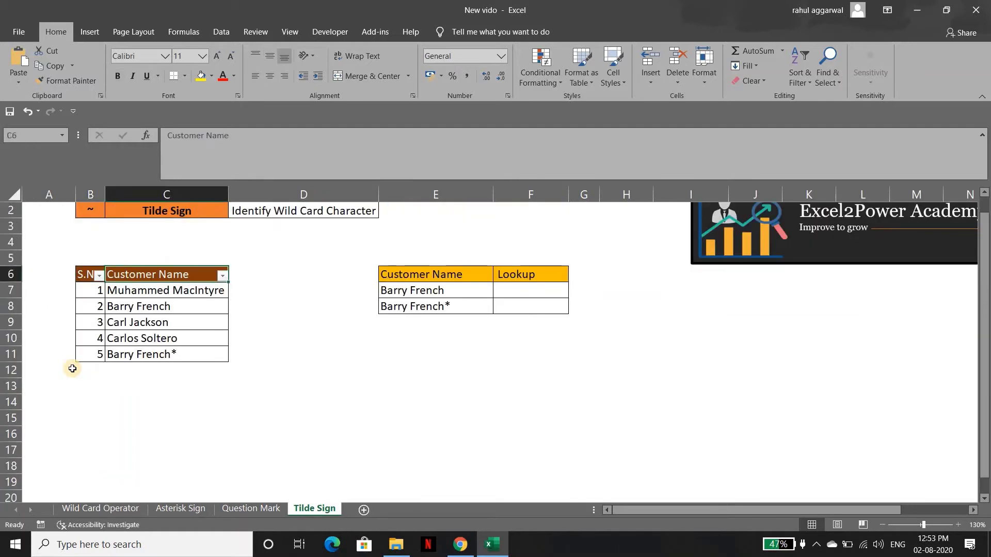
key("ctrl+Right")
key("Down")
key("Right")
- Enter =VLOOKUP(E7,$C$6:$C$11,1,0) in F7 and compare its Barry French result with E7
type("=")
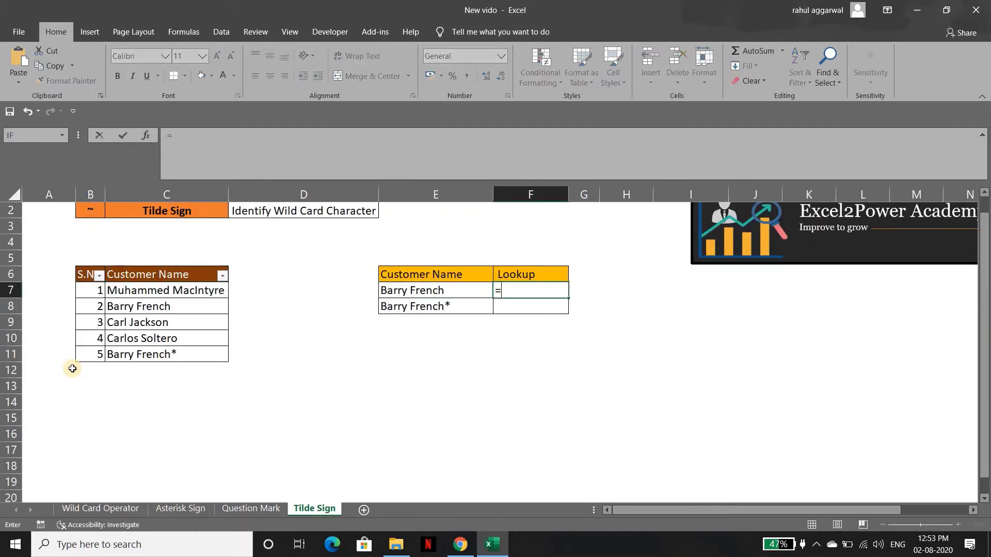
type("vlo")
key("Tab")
key("Left")
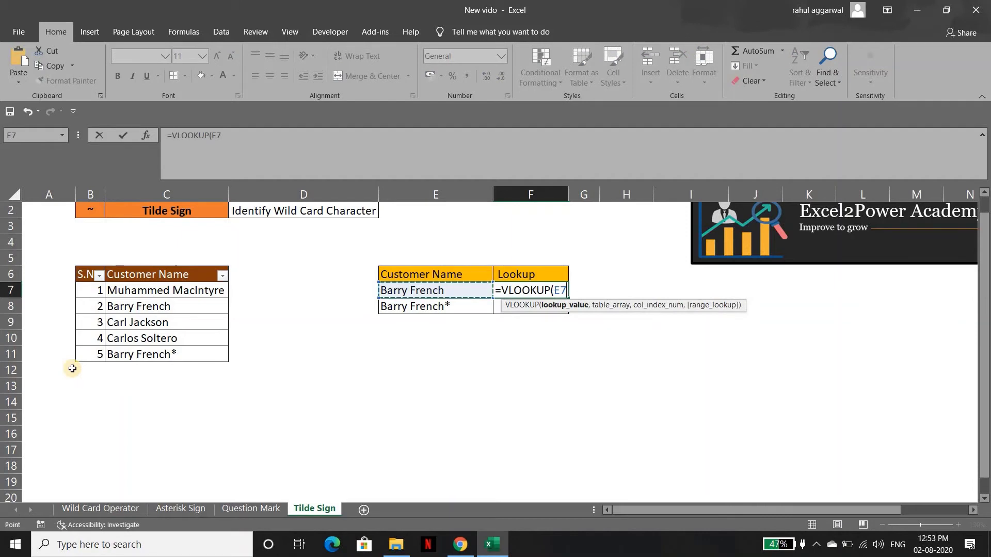
type(",")
key("ctrl+Left")
key("ctrl+Left")
key("Up")
key("Left")
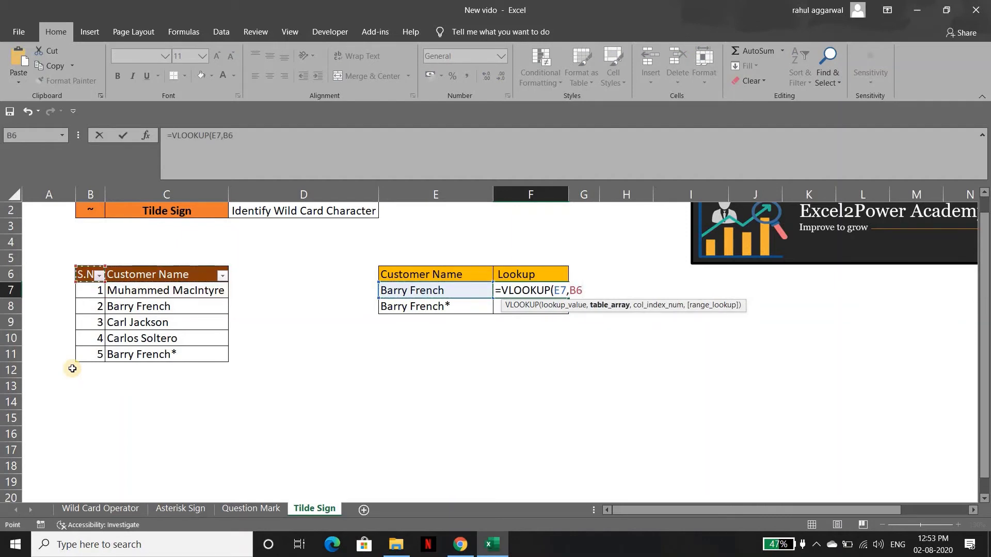
key("Right")
key("ctrl+shift+Down")
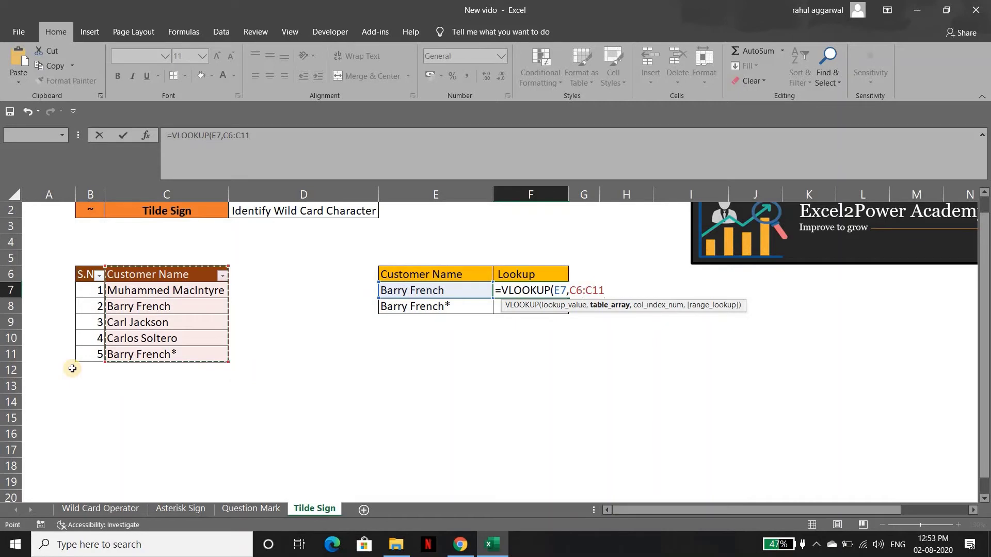
key("F4")
type("$C$11,")
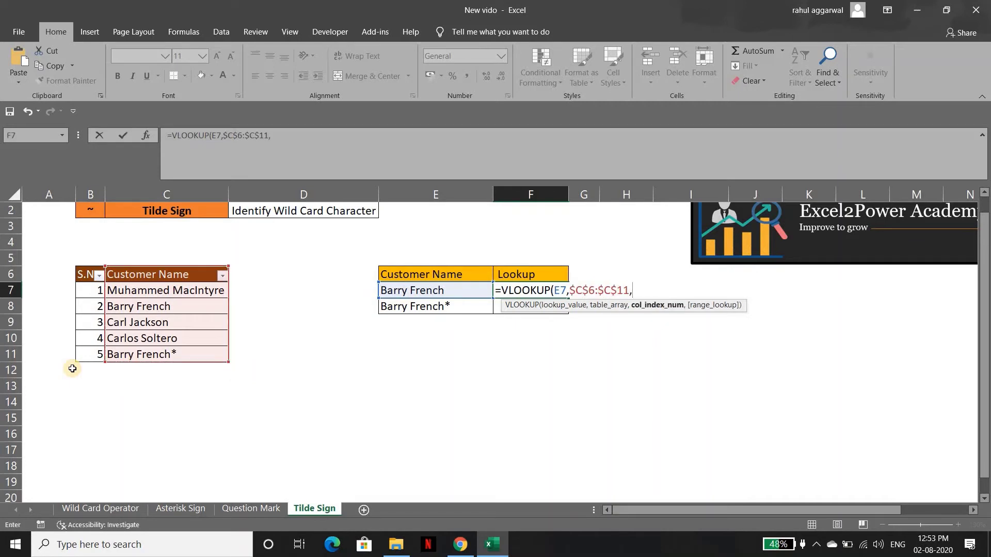
type("1,0)")
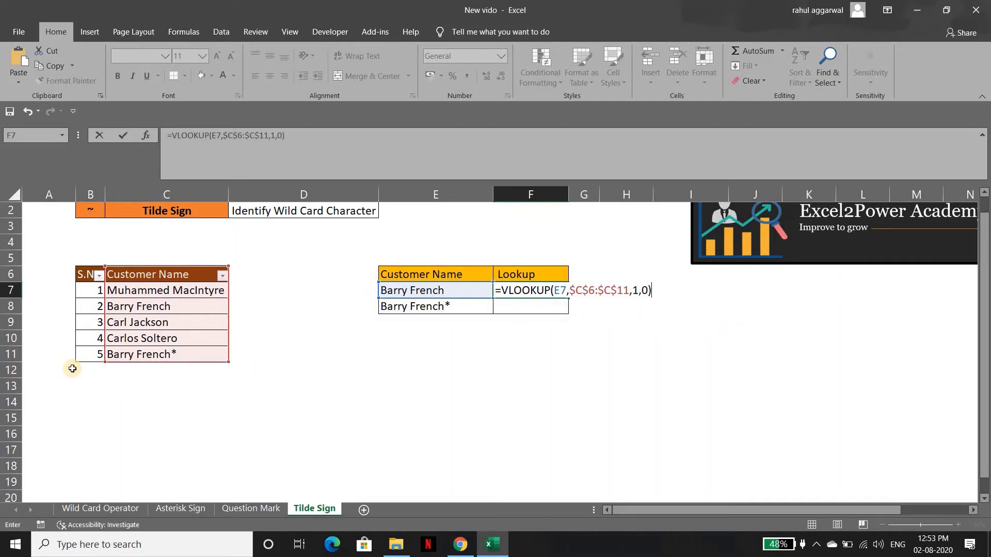
key("Return")
key("Up")
key("Left")
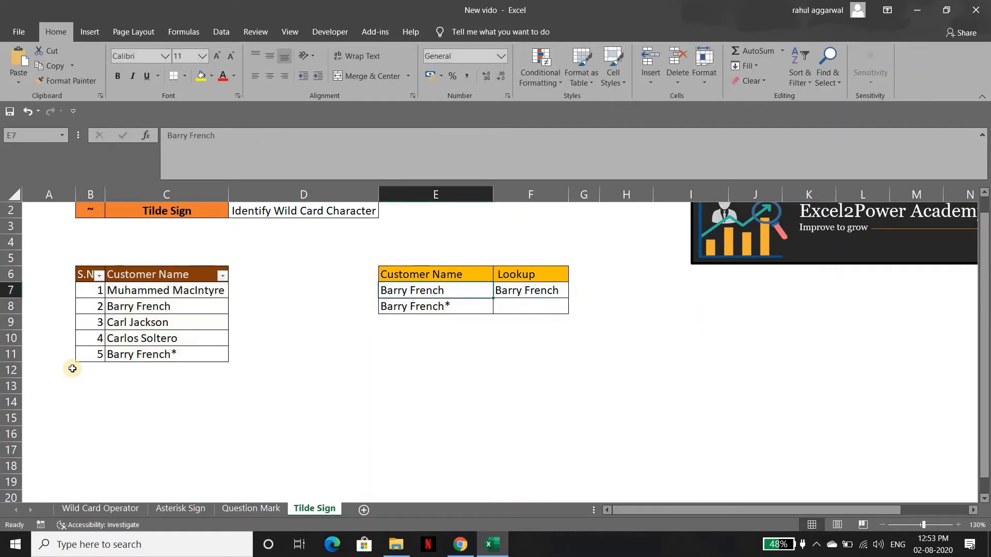
key("shift+Right")
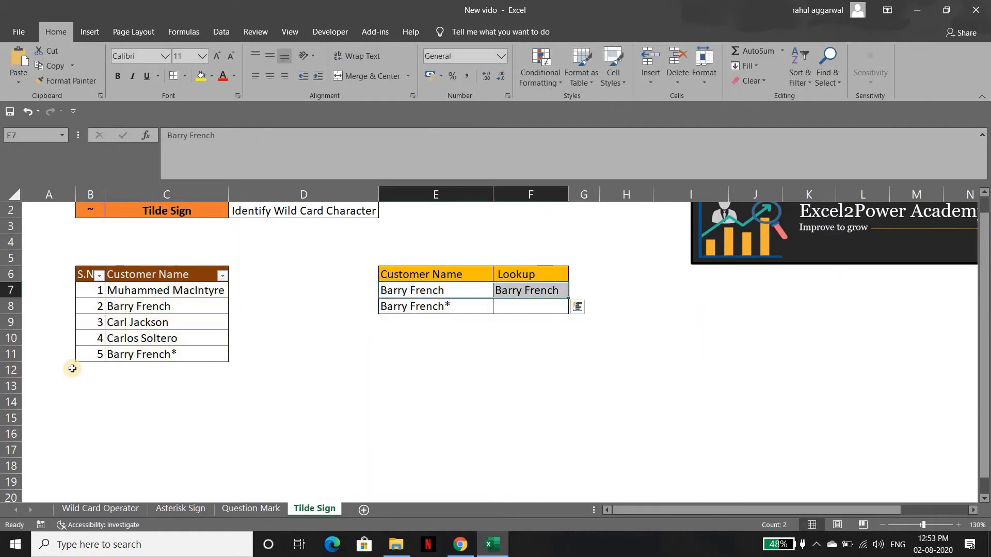
key("Down")
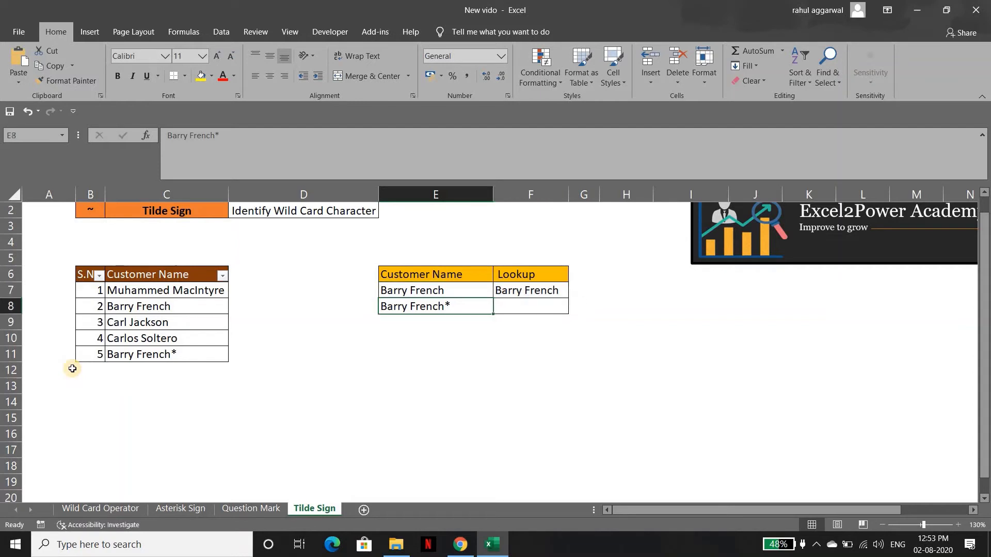
key("Right")
key("shift+Up")
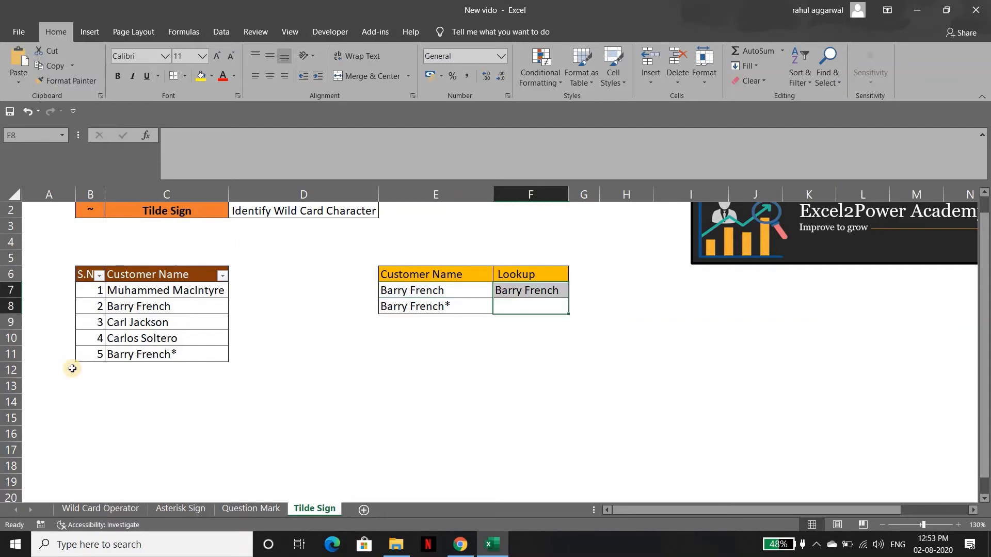
key("ctrl+d")
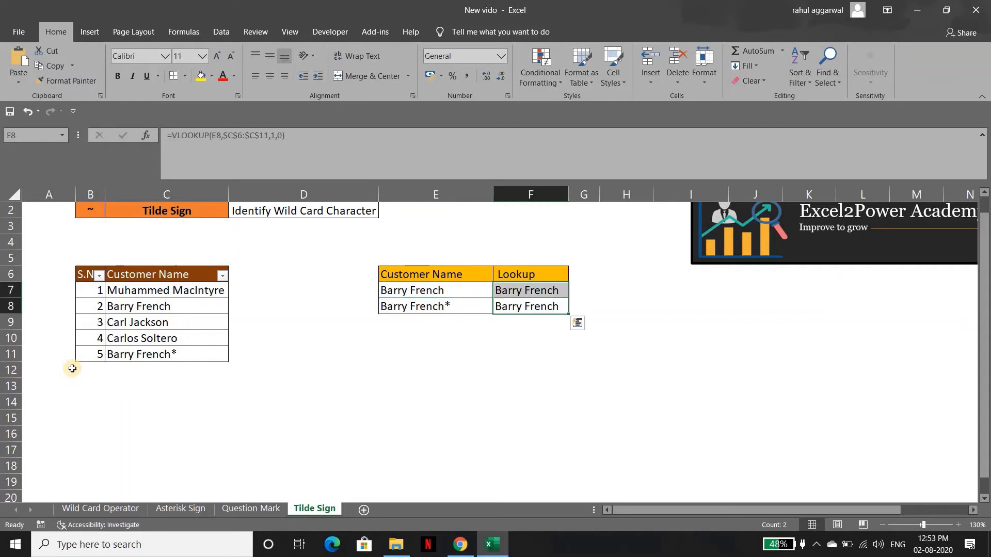
key("Down")
key("Up")
key("Left")
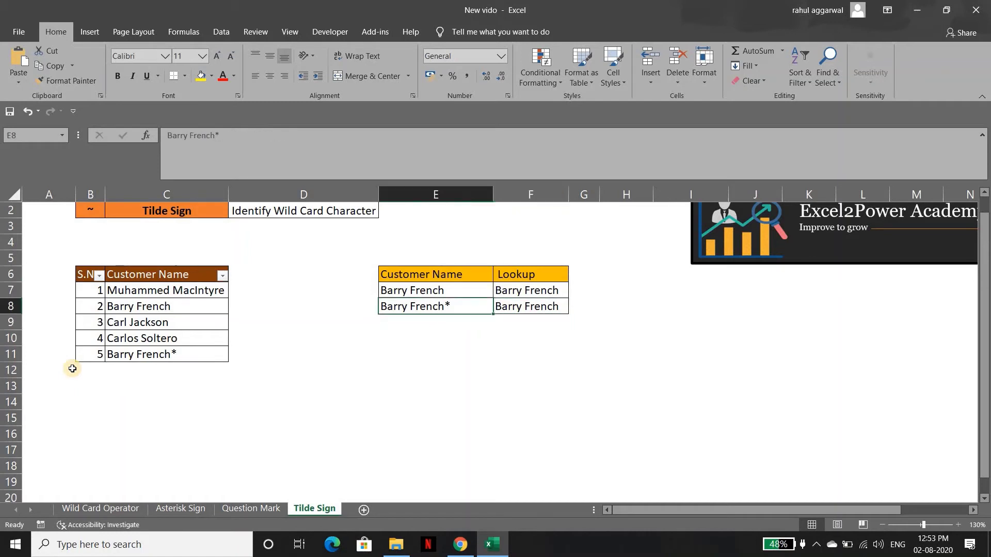
key("Right")
key("Left")
key("Right")
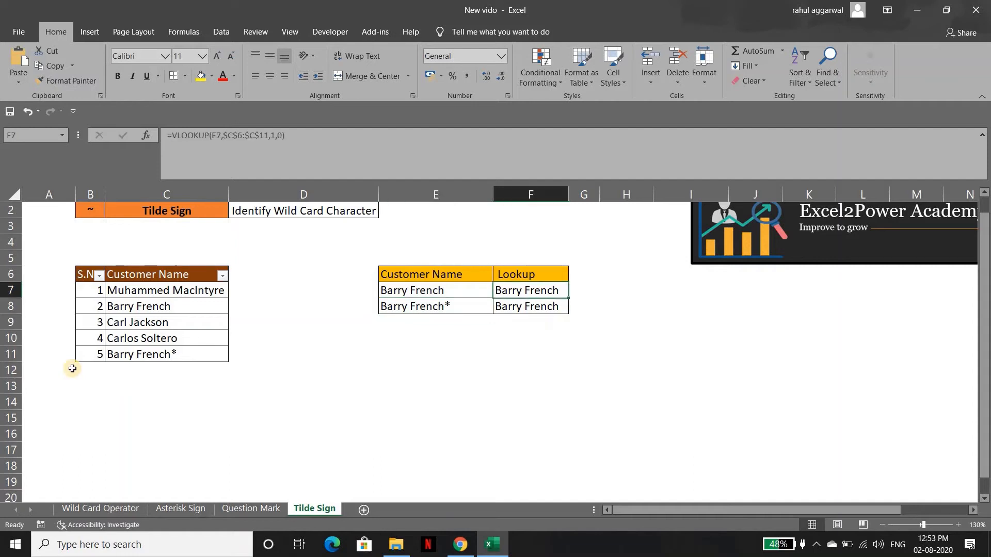
key("Left")
key("Left")
key("Left")
key("Left")
key("shift+Right")
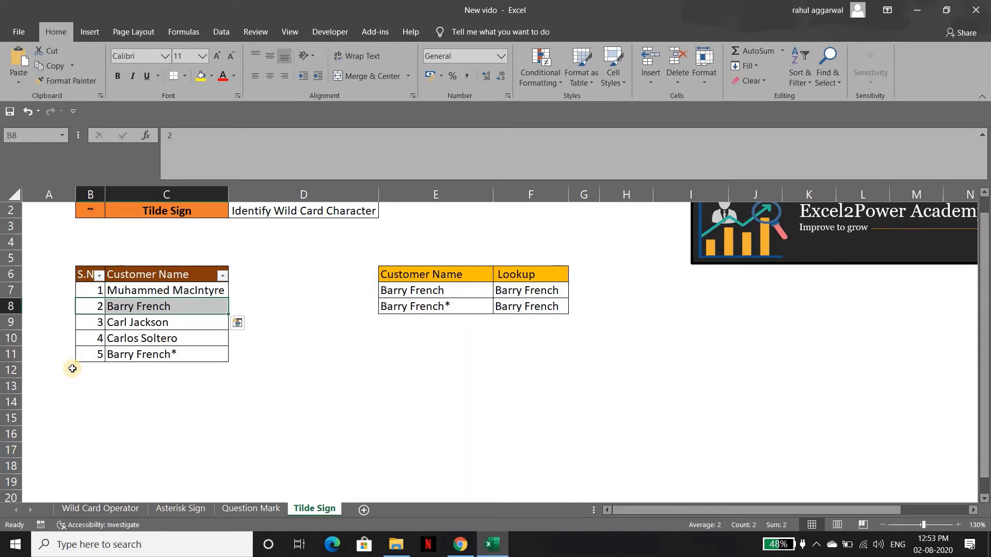
key("Right")
key("Right")
key("Up")
key("Right")
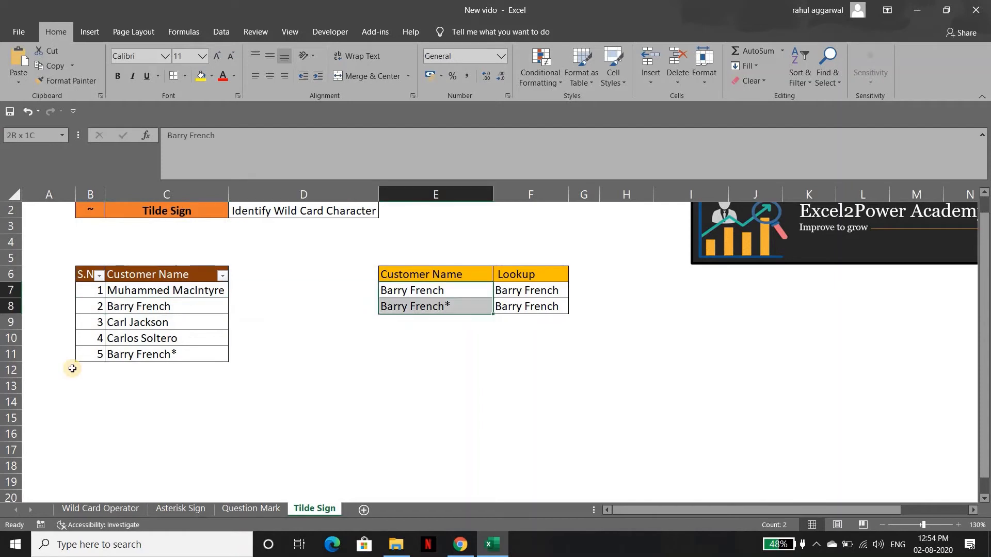
key("shift+Down")
key("Right")
key("Down")
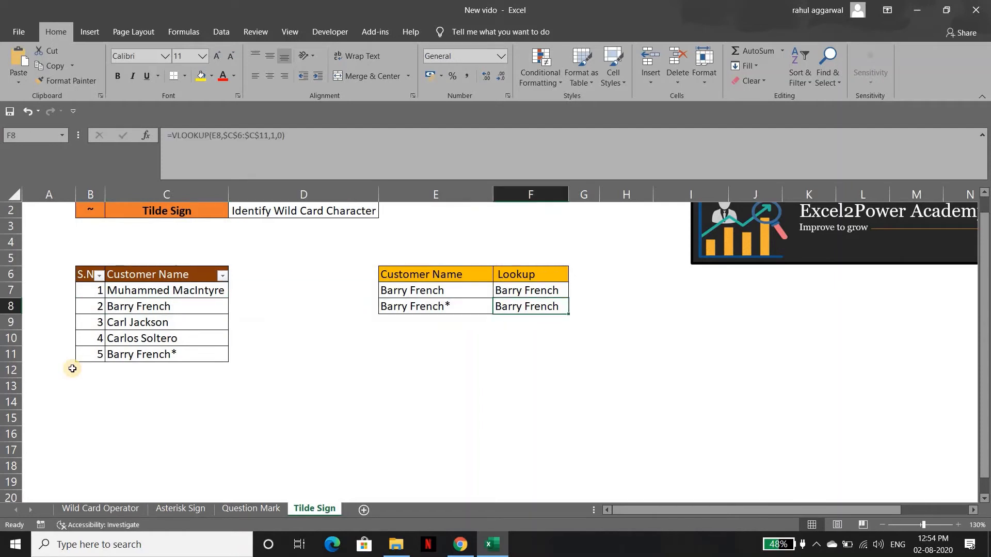
key("Left")
key("shift+Up")
key("shift+Down")
key("shift+Down")
key("shift+Up")
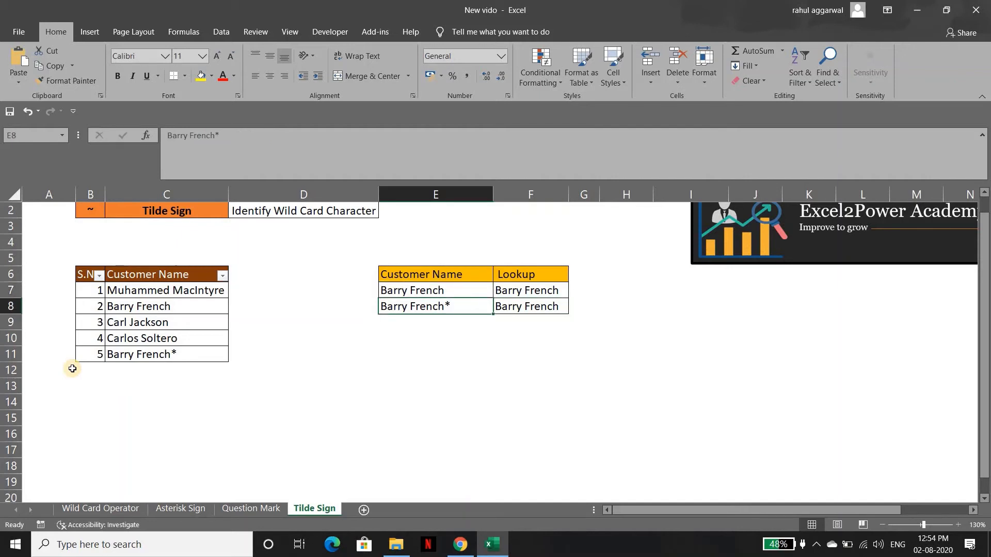
key("Right")
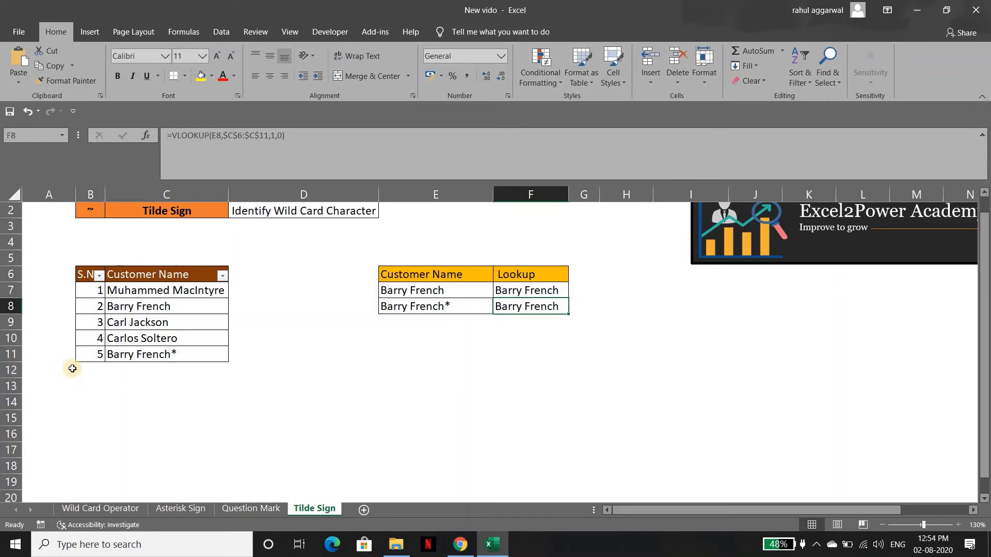
- In F8's VLOOKUP, wrap E8 in SUBSTITUTE with "*" as the text to find
key("F2")
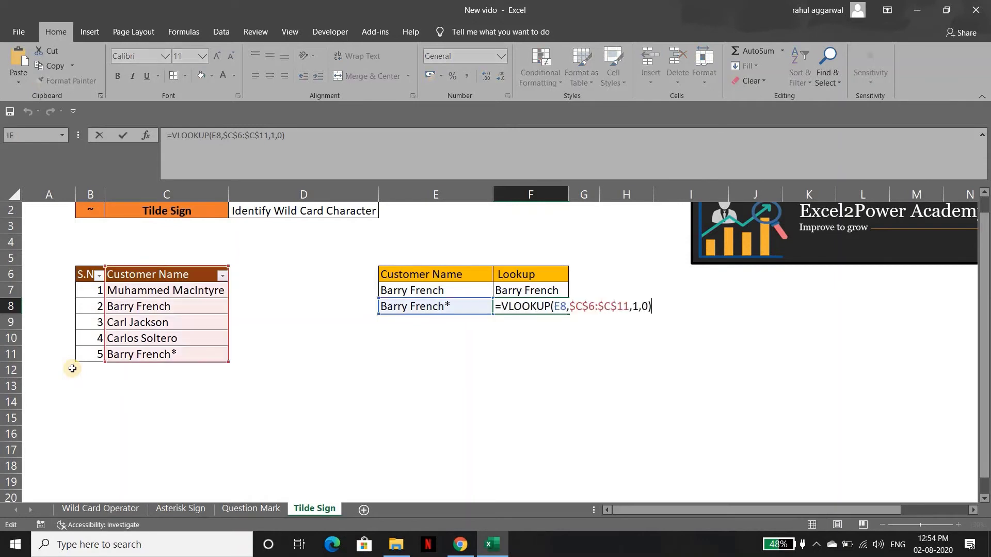
key("Left")
key("Left")
key("Left")
key("Left")
key("Left")
key("Left")
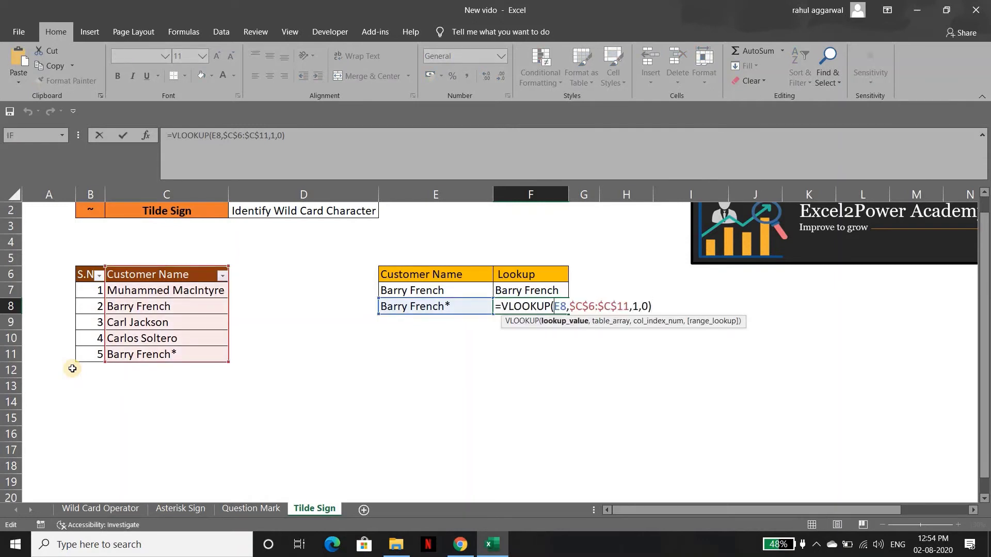
key("Left")
key("Left")
key("shift+Right")
key("Left")
type("sub")
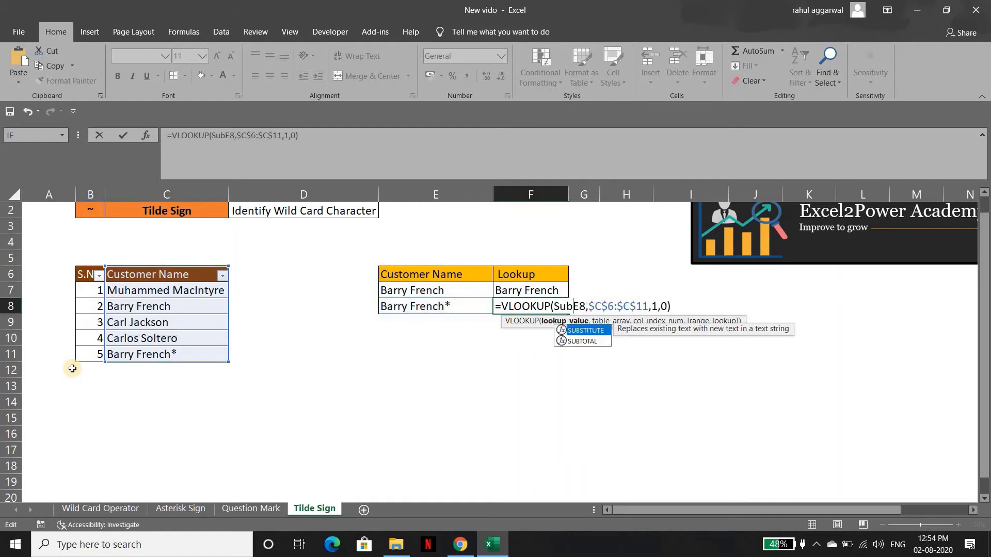
key("Tab")
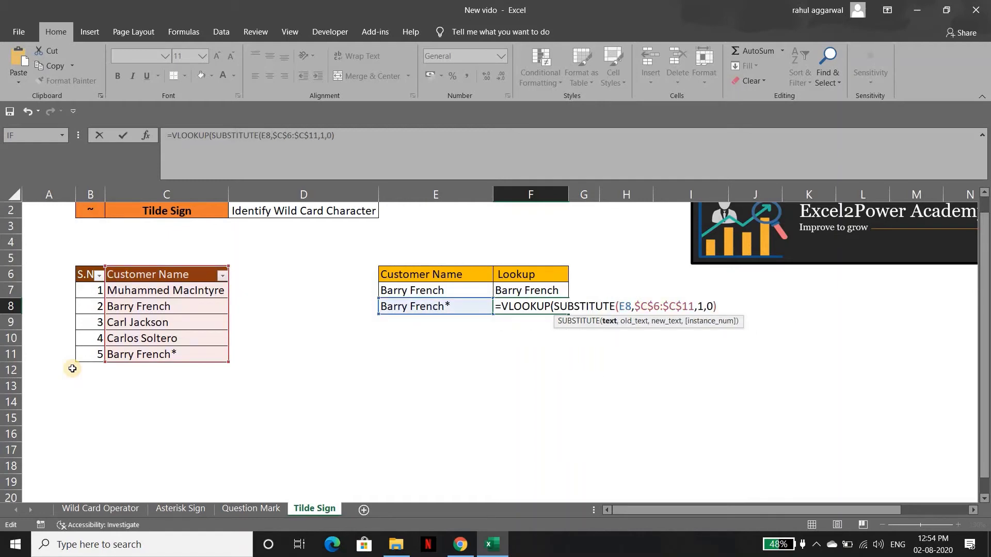
key("shift+Right")
key("shift+Right")
key("Right")
key("Right")
type("\"")
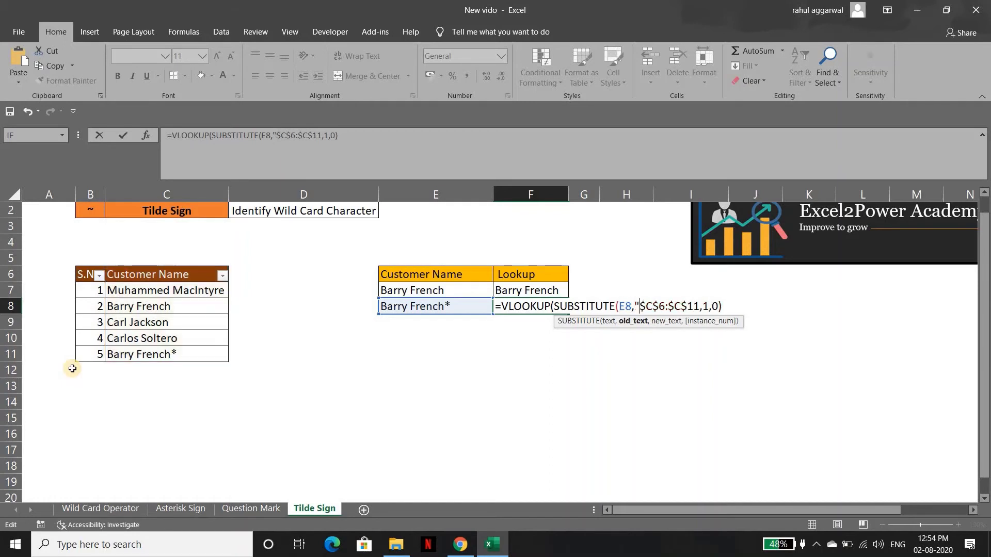
type("*\",),")
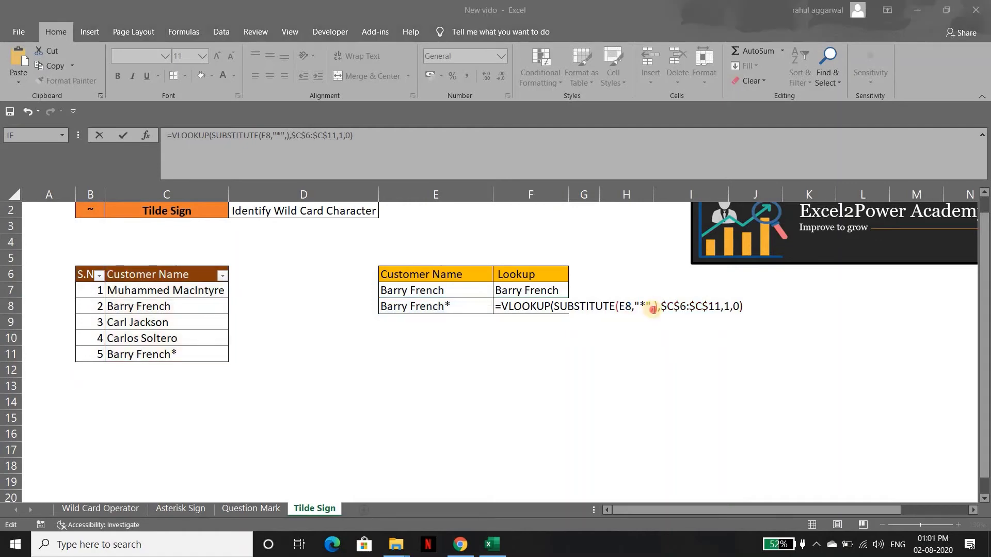
- Add "?*" as the replacement and commit, so F8 returns Barry French*
left_click(654, 309)
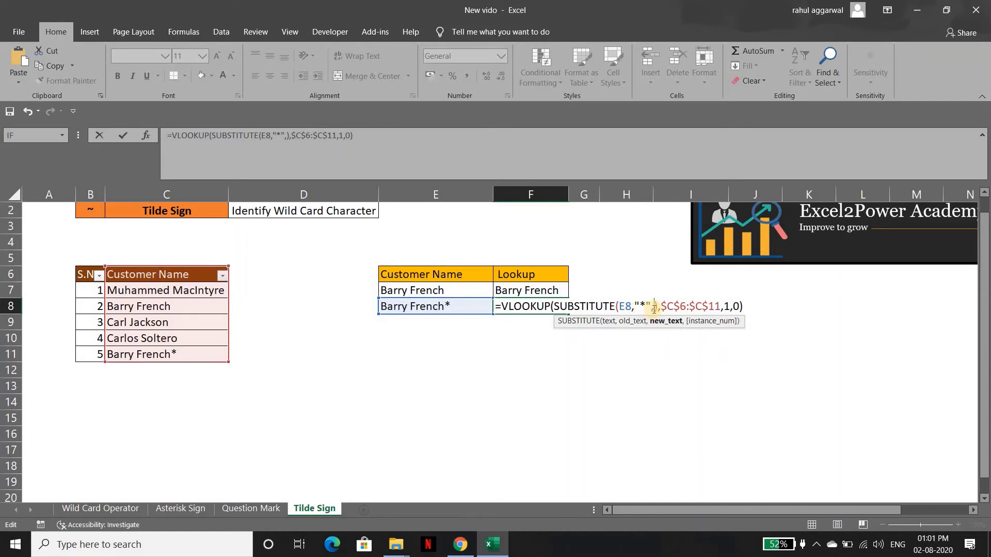
type("\",\"")
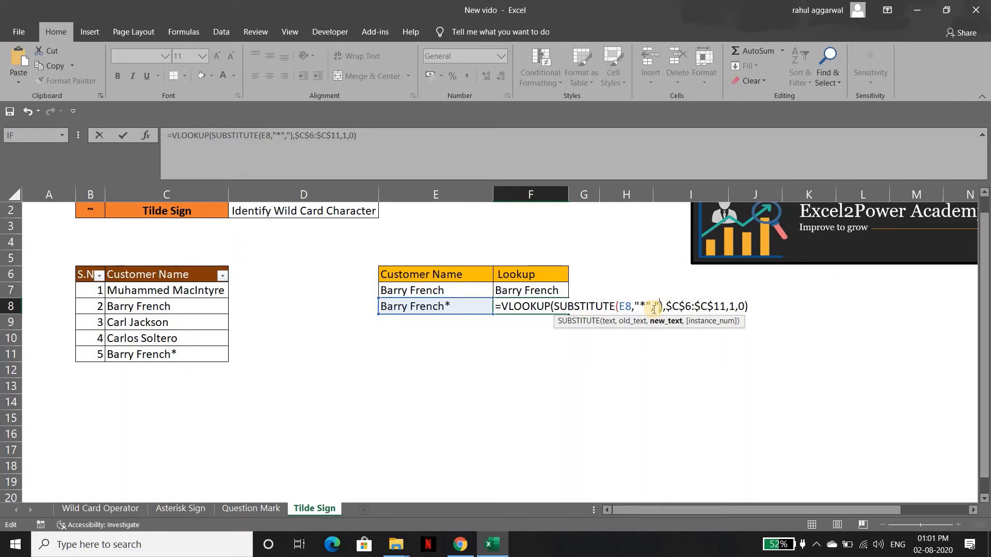
type("?")
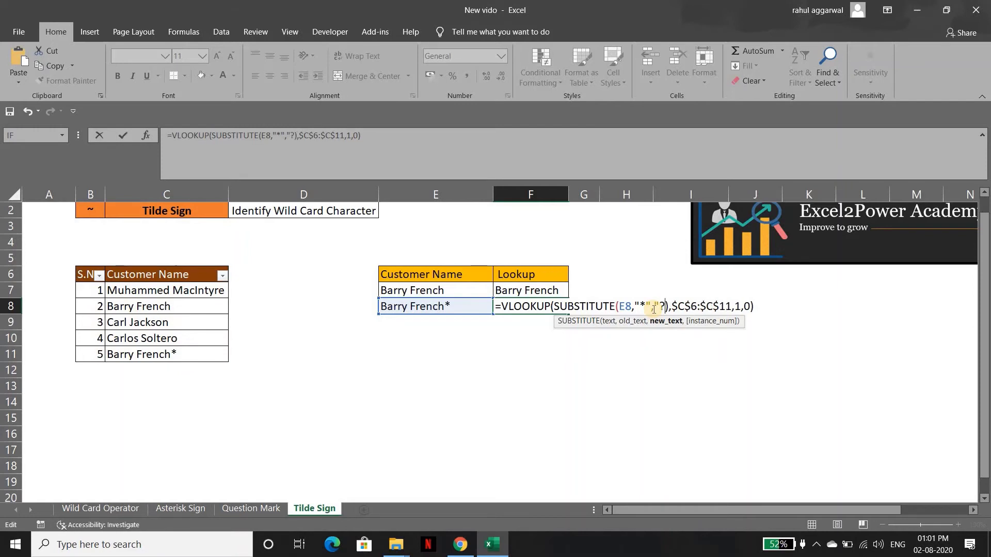
type("*")
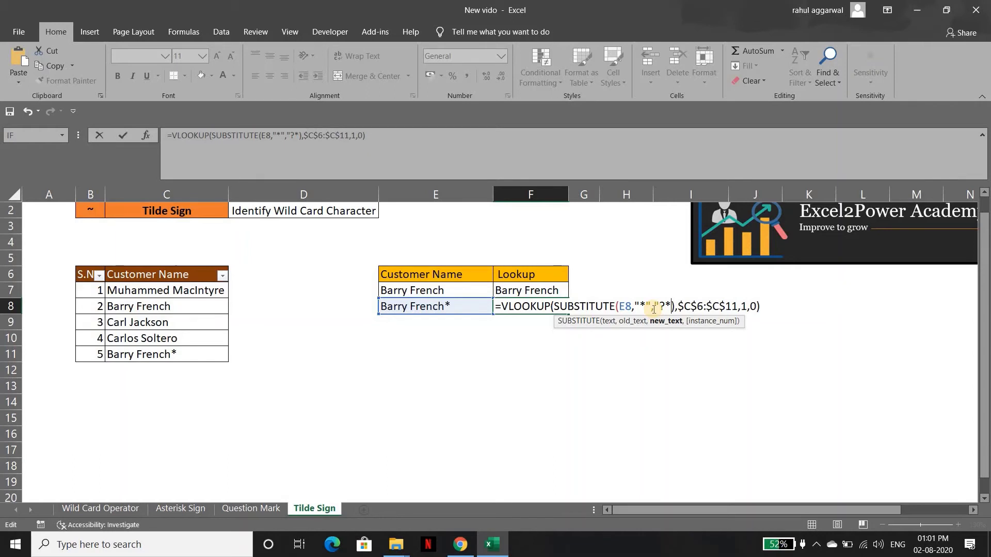
type("\"")
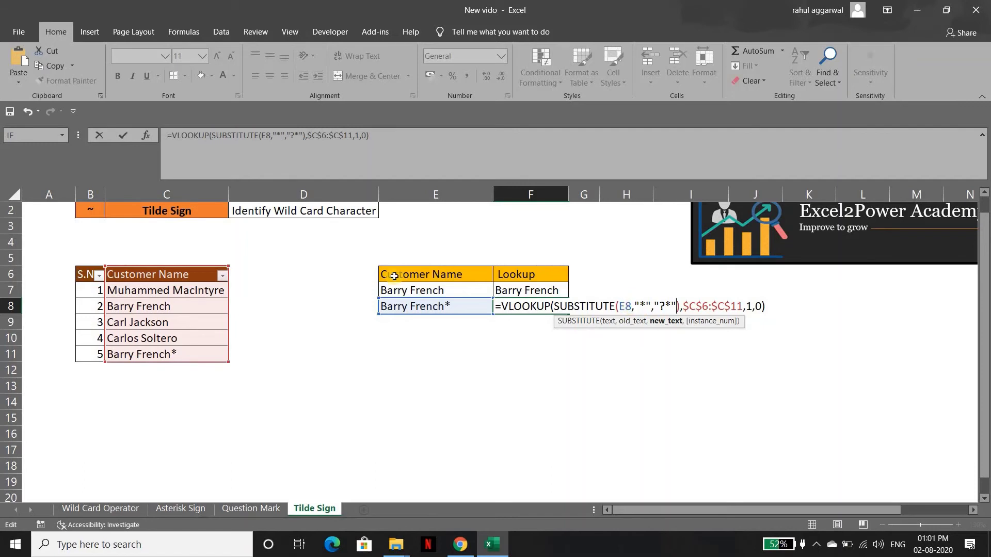
left_click(641, 308)
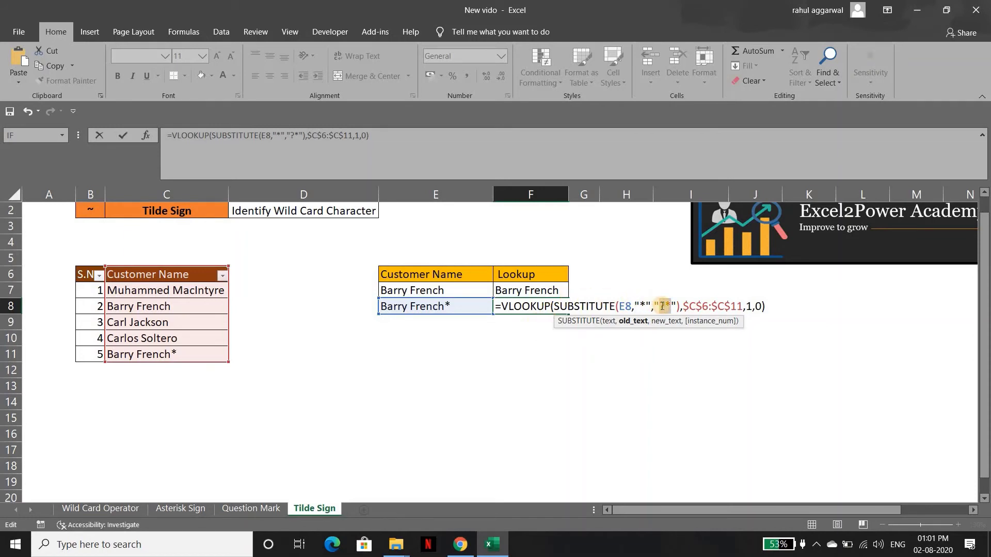
left_click(662, 306)
double_click(662, 306)
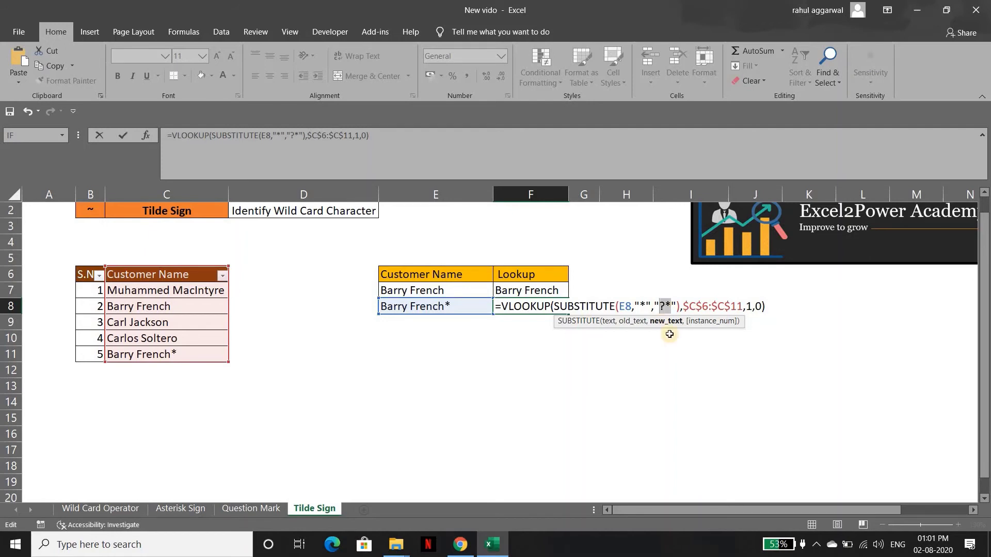
left_click(766, 308)
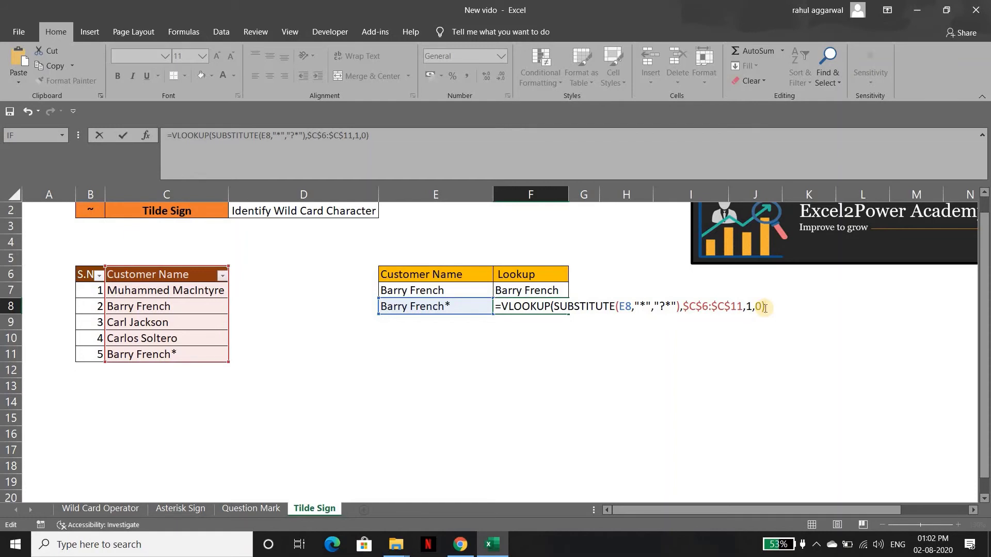
key("Return")
key("Up")
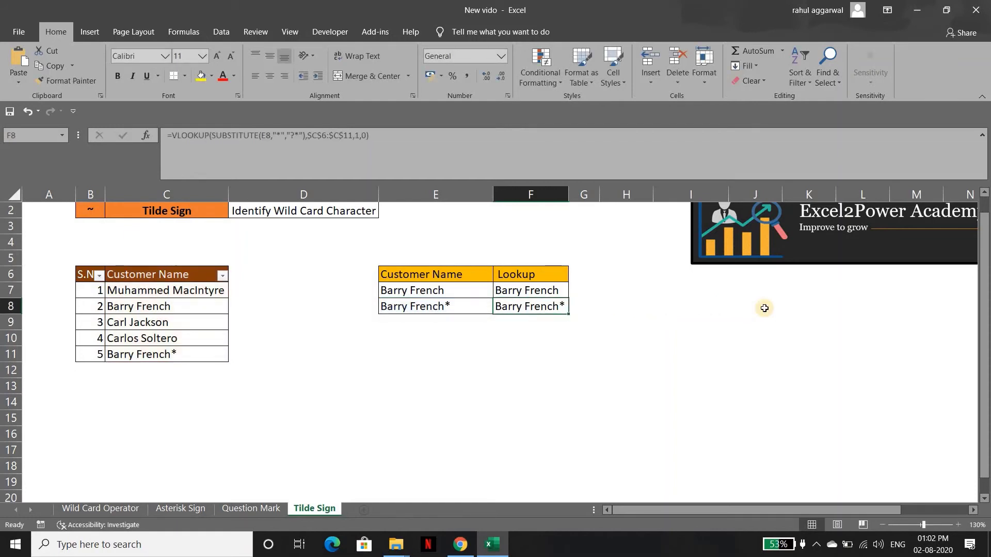
key("Left")
key("shift+Right")
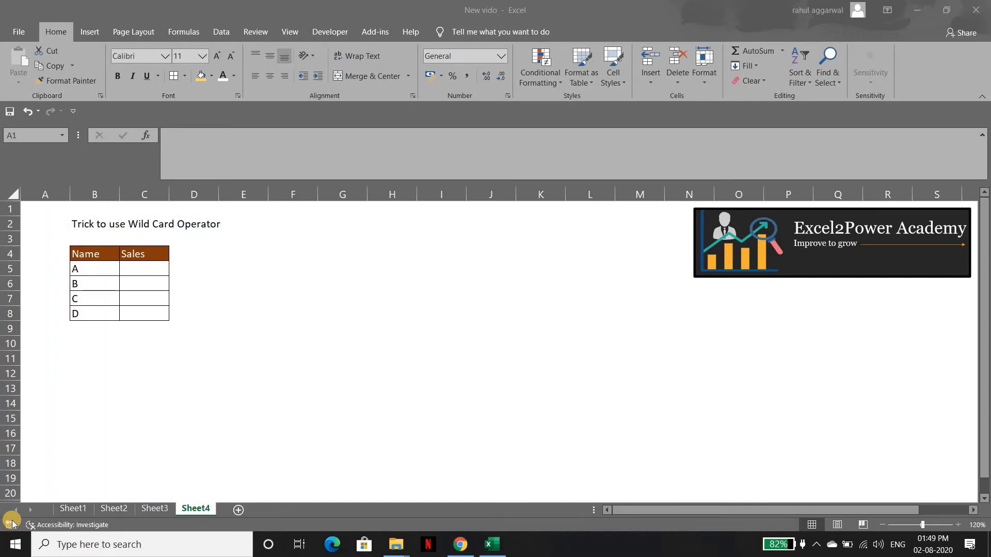
- Select Sheet4's empty Sales cells C5:C8 and compare them with the Data sheets' sales tables
left_click(104, 253)
key("ctrl+shift+Down")
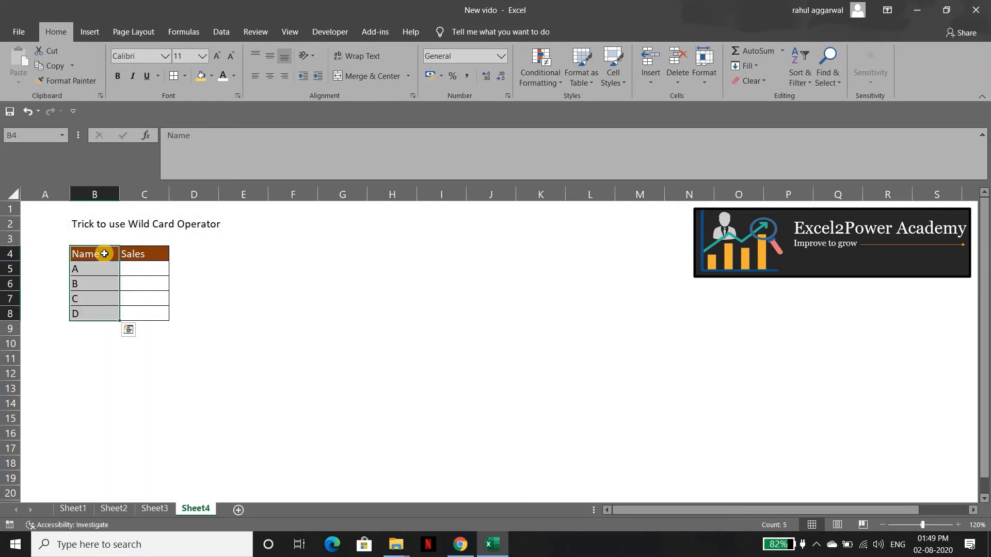
key("Right")
key("Down")
key("shift+Down")
key("shift+Down")
key("shift+Down")
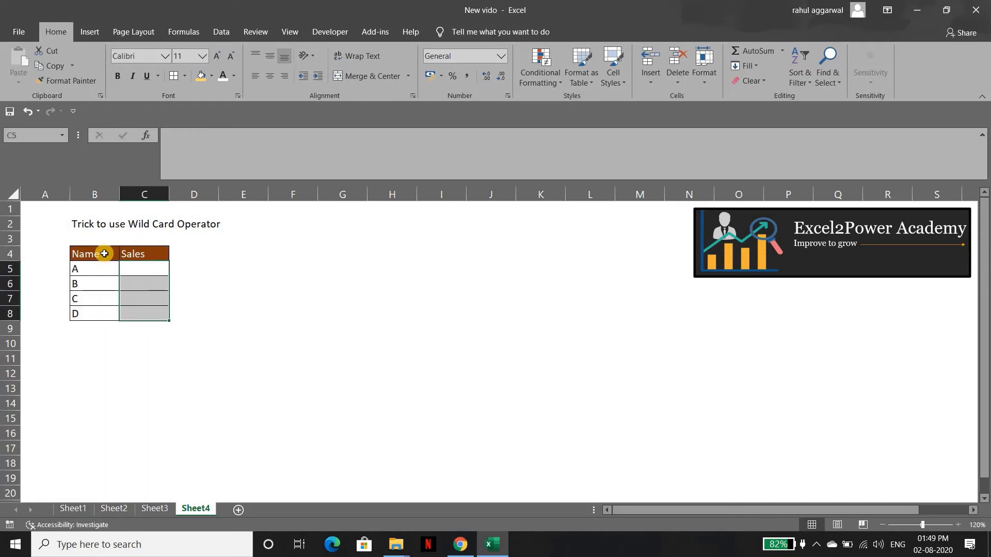
key("ctrl+Page_Up")
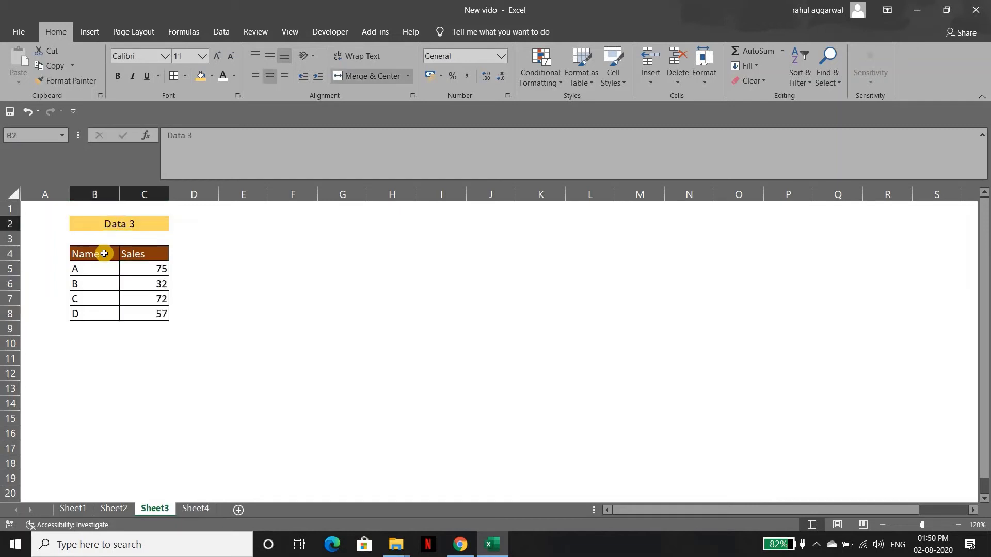
key("ctrl+Page_Up")
key("ctrl+Page_Up")
key("ctrl+Page_Down")
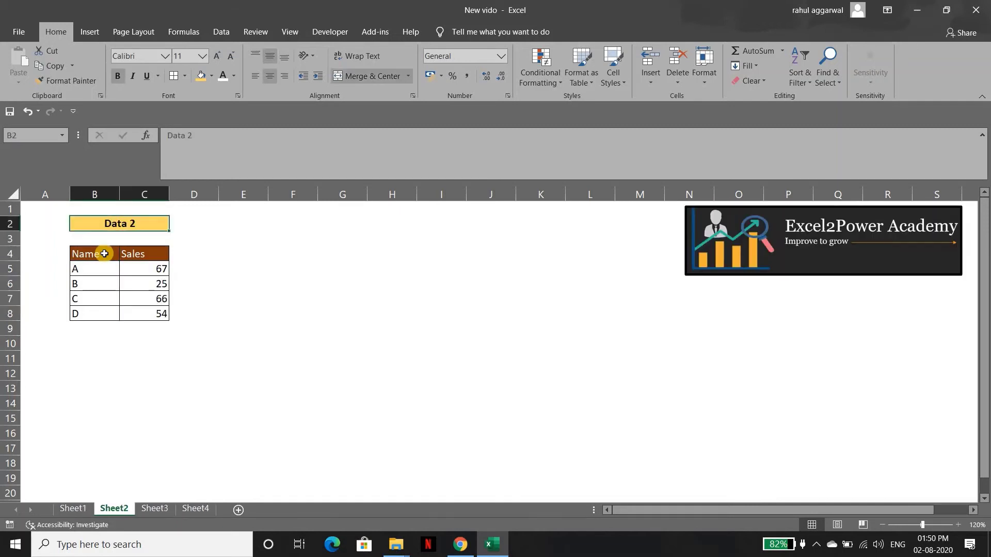
key("ctrl+Page_Down")
key("ctrl+Page_Up")
key("ctrl+Page_Up")
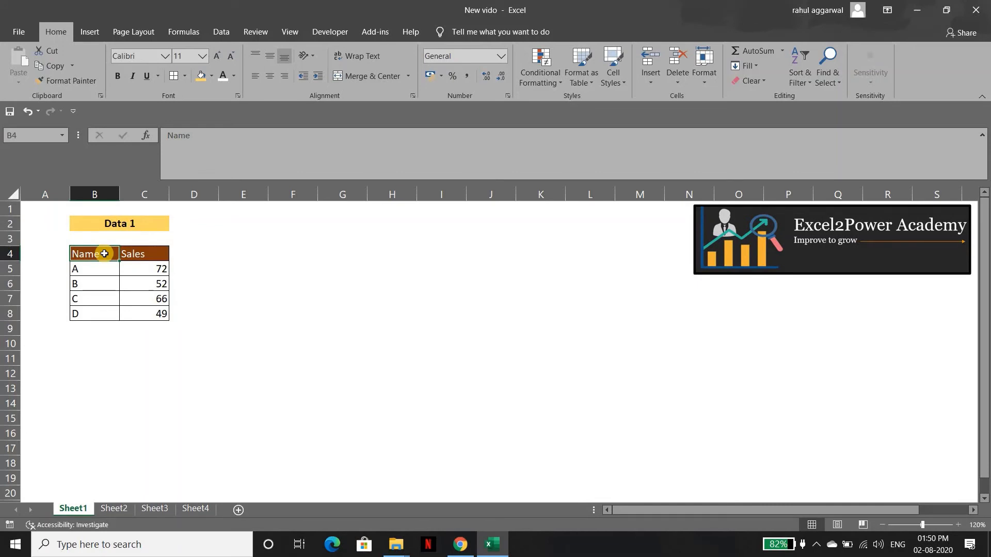
key("Down")
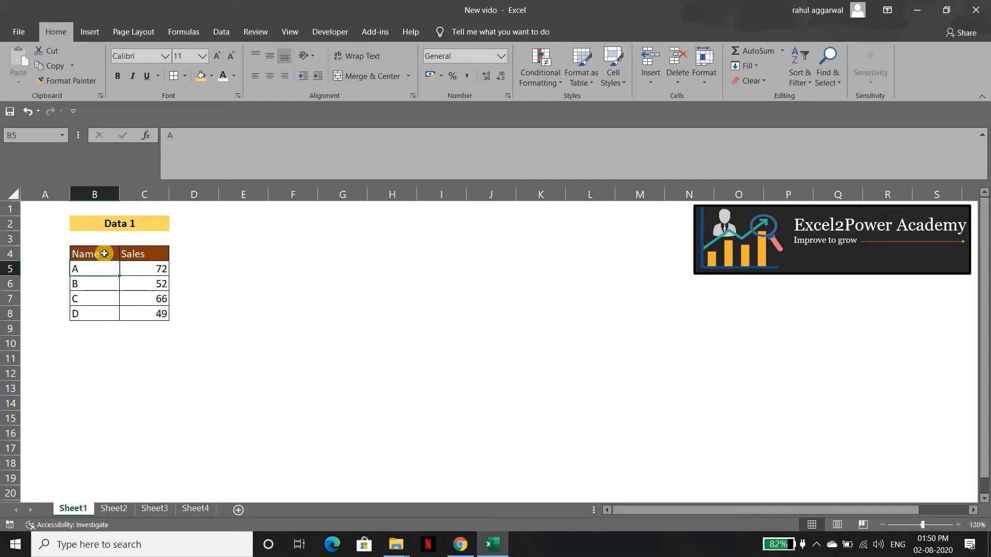
- Inspect the Data 1 table's Sales values, then return to Sheet4's Sales cell C5 for name A
left_click(104, 254)
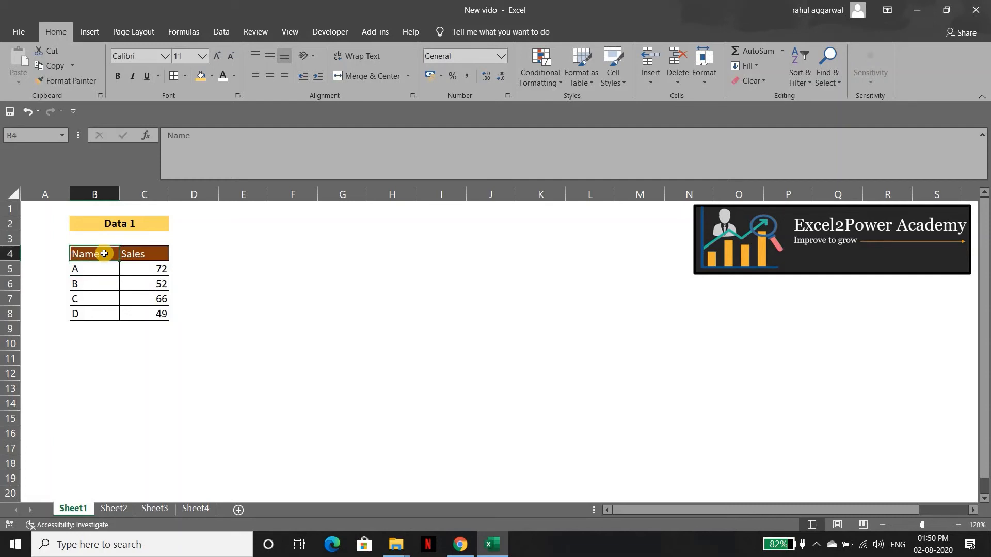
key("ctrl+shift+Right")
key("ctrl+shift+Down")
key("Down")
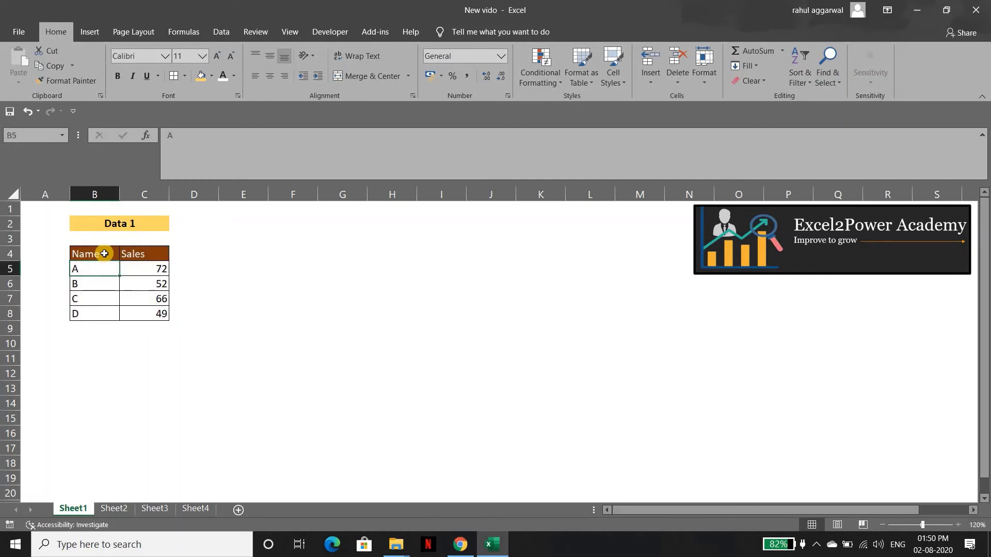
key("ctrl+shift+Down")
key("Right")
key("ctrl+shift+Down")
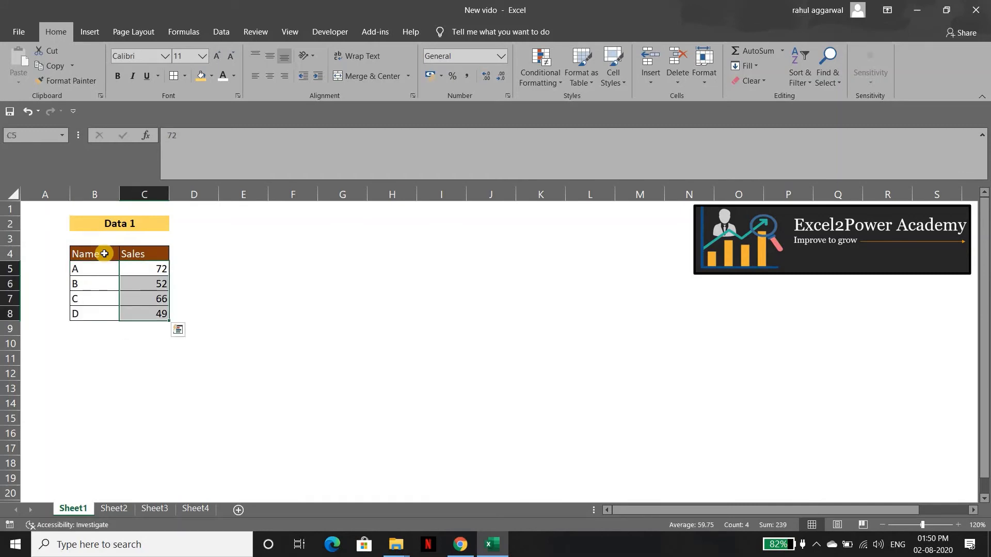
key("ctrl+Page_Down")
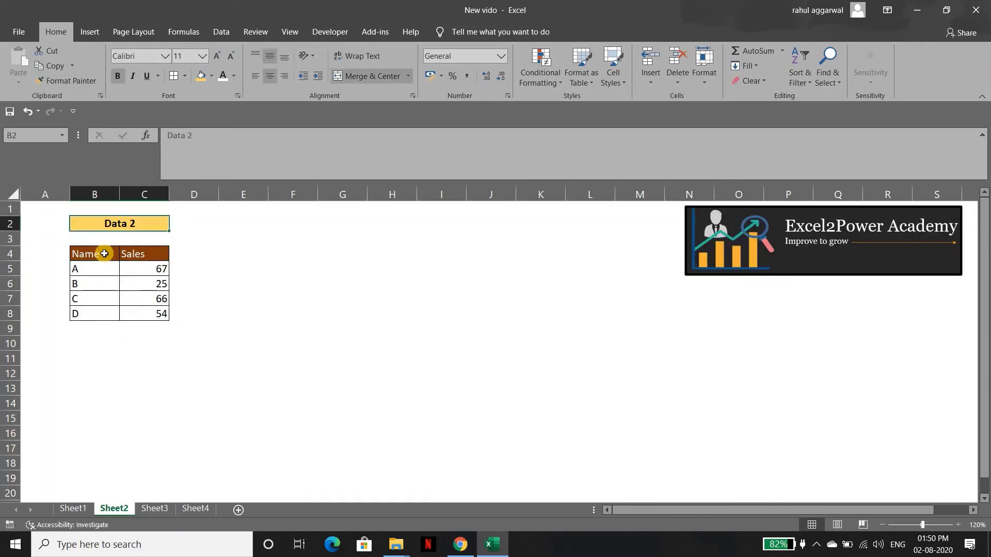
key("ctrl+Page_Down")
key("ctrl+Page_Down")
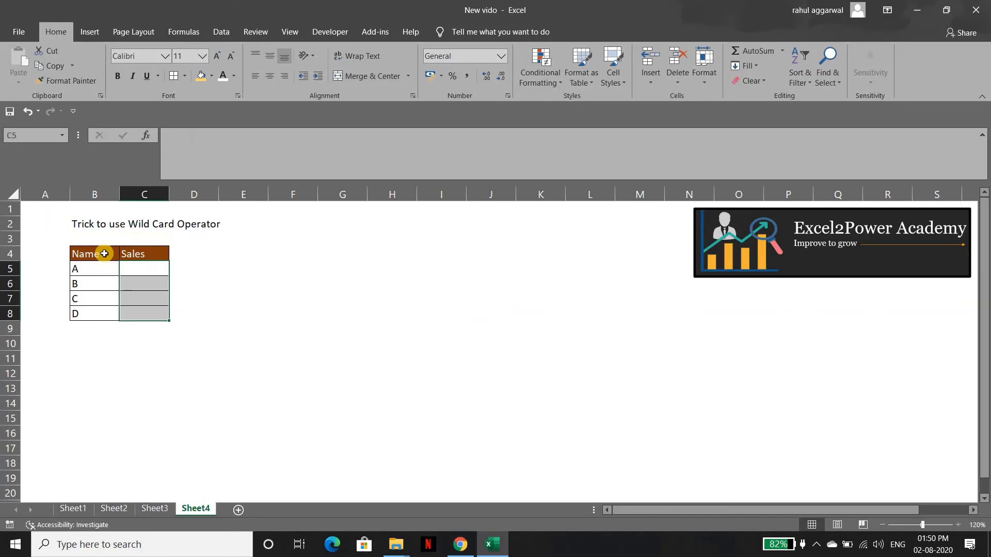
key("Down")
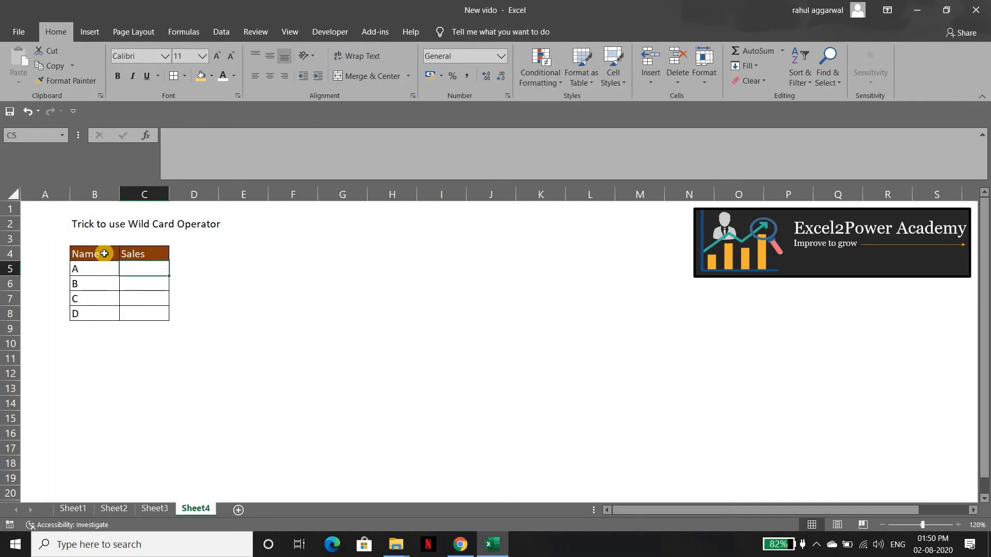
- Enter =SUM(Sheet1!C5,Sheet2!C5,Sheet3!C5) in C5 by pointing at each sheet's C5
type("=")
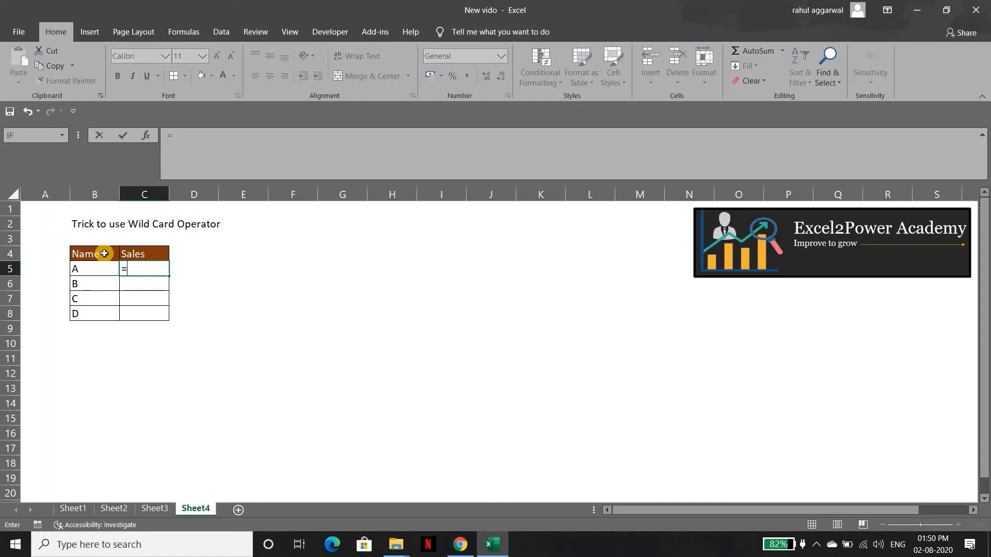
type("SUM(")
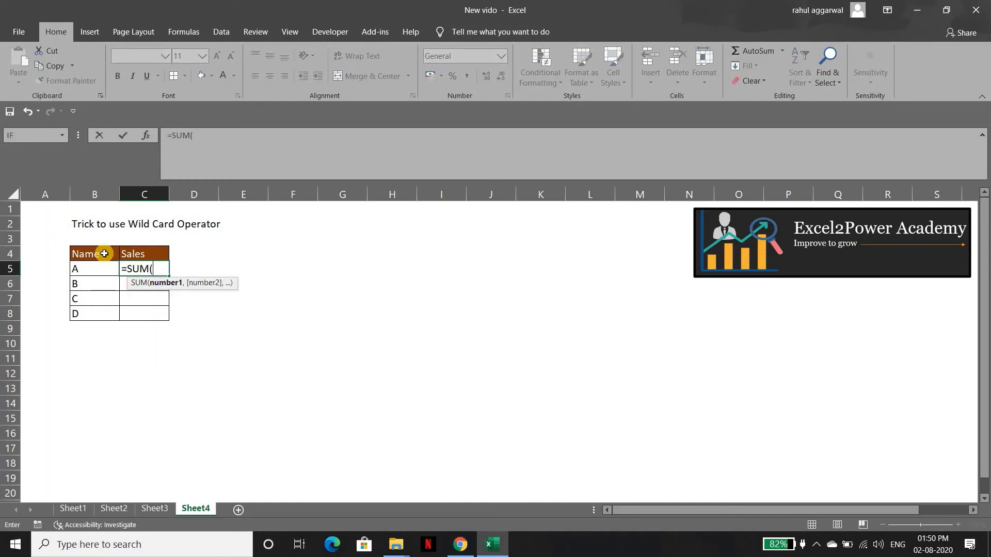
key("ctrl+Page_Up")
key("ctrl+Page_Up")
key("ctrl+Page_Up")
key("Up")
key("Up")
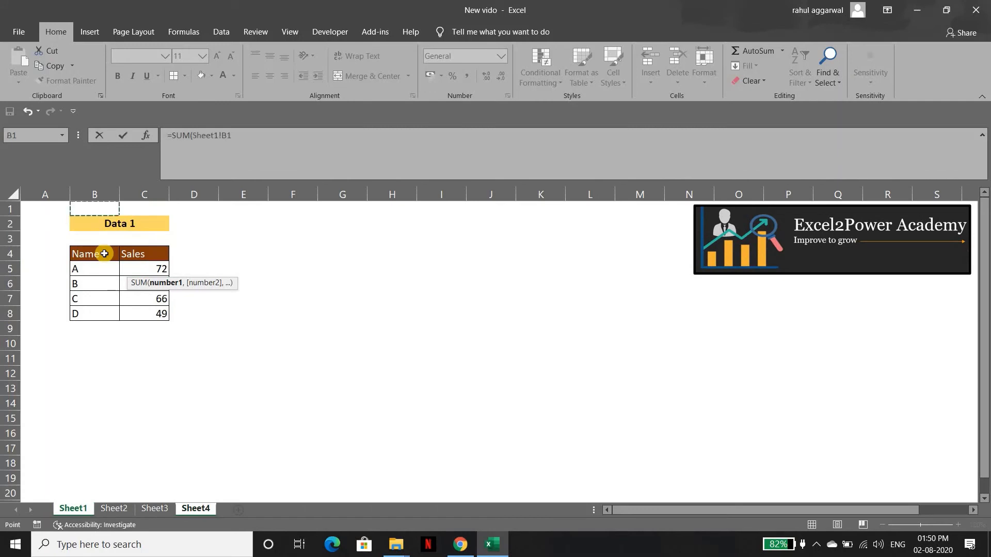
key("Right")
key("Down")
key("Down")
key("Down")
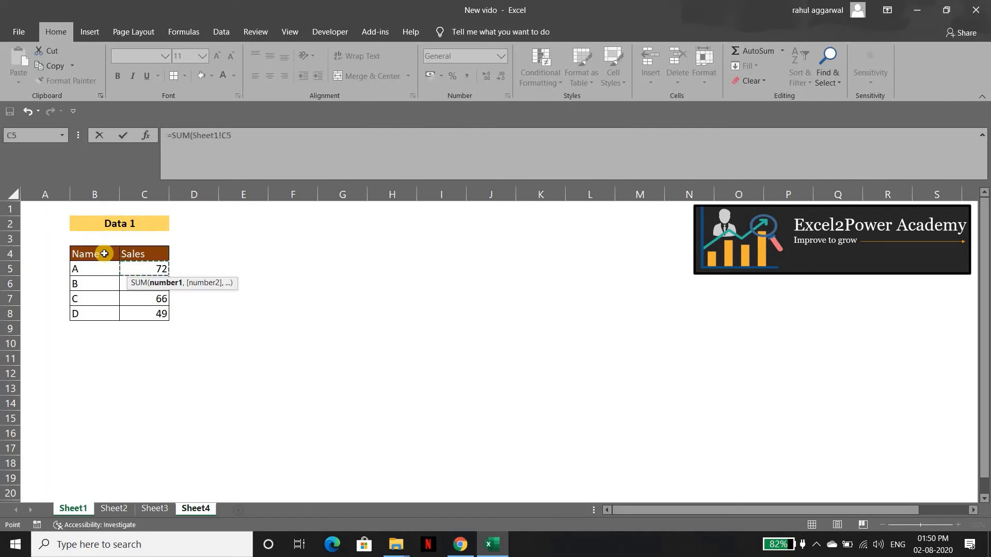
type(",")
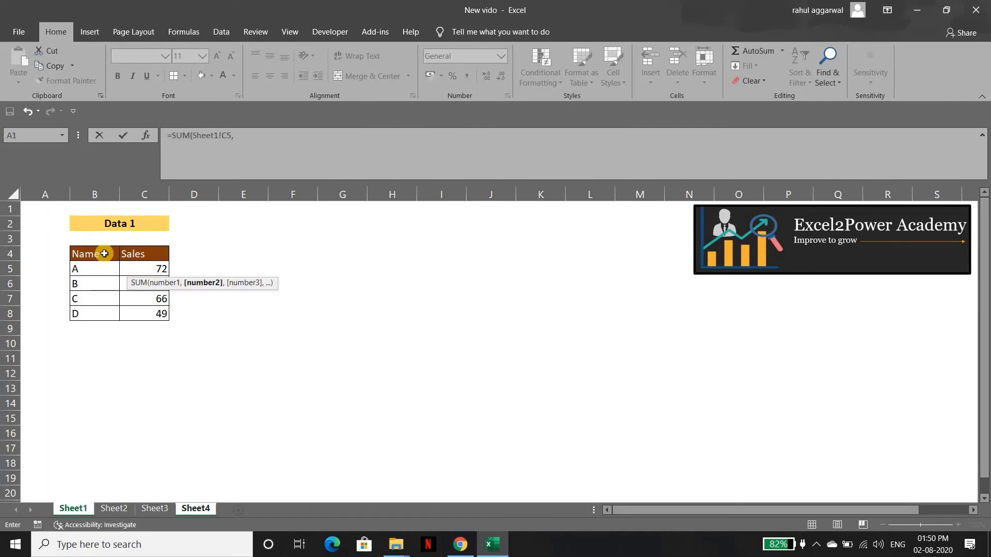
key("ctrl+Page_Down")
key("Down")
key("Down")
key("Right")
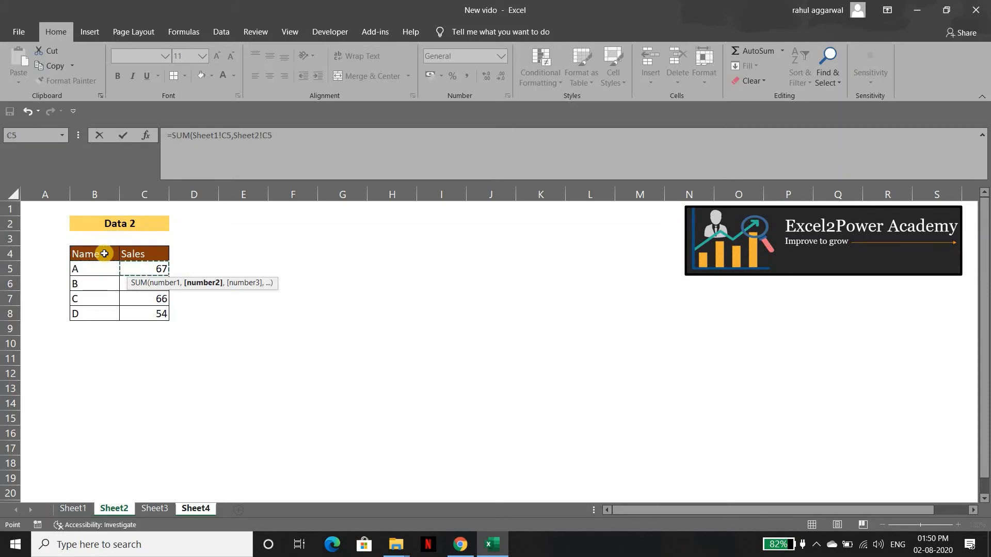
type(",")
key("ctrl+Page_Down")
key("Down")
key("Down")
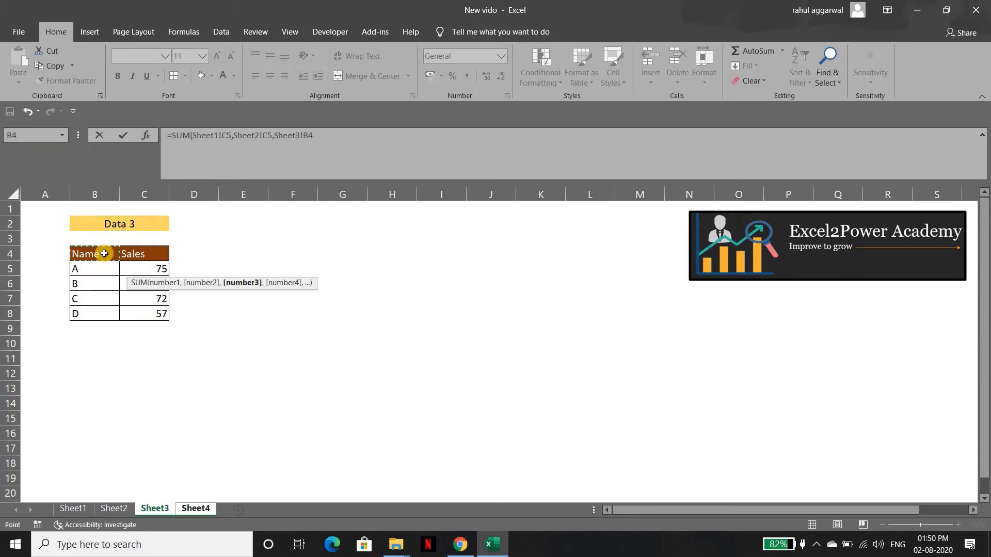
key("Right")
key("Down")
key("Return")
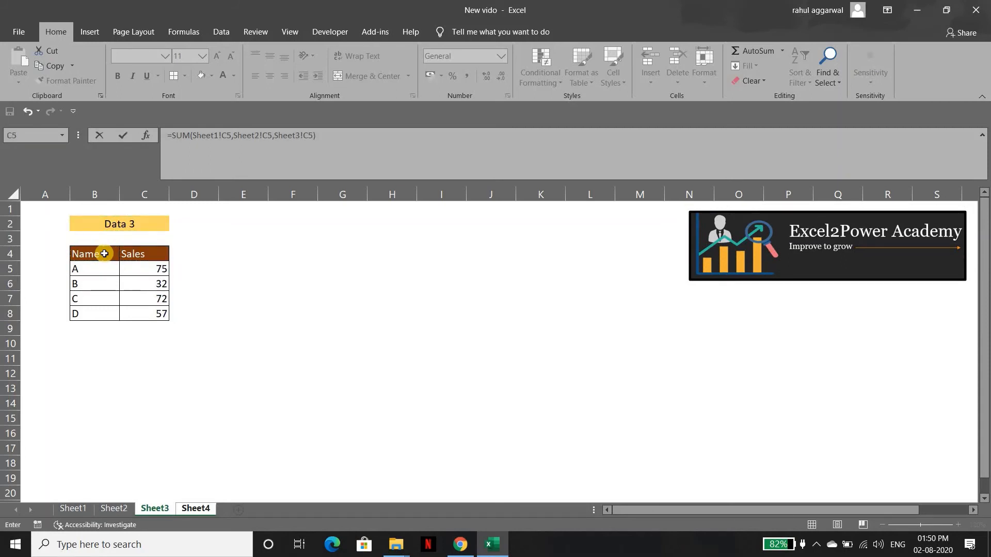
key("Down")
key("Down")
- Fill the sum down C5:C8, giving totals 214, 109, 204 and 160
key("shift+Up")
key("shift+Up")
key("shift+Up")
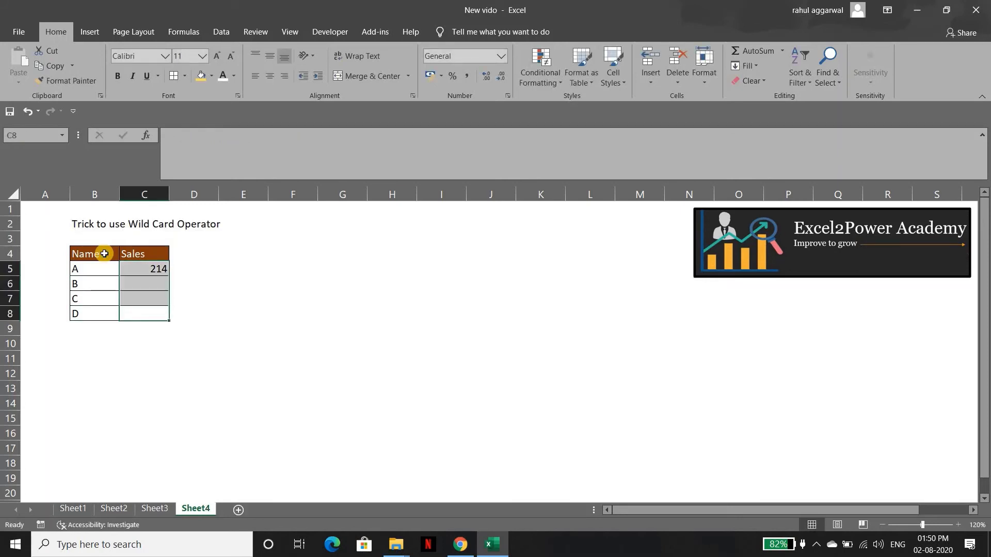
key("ctrl+d")
key("Up")
key("Up")
key("Up")
key("ctrl+shift+Down")
key("ctrl+d")
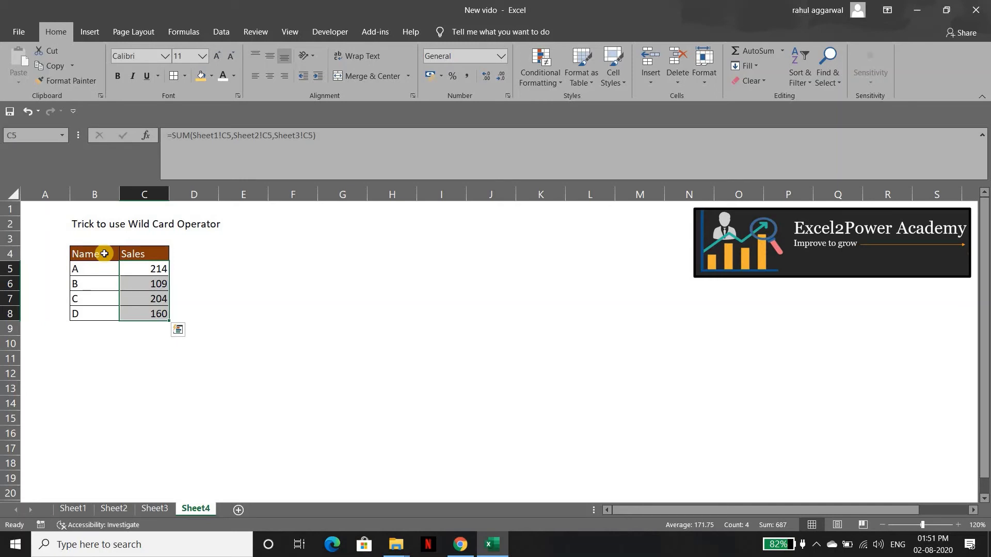
key("shift+Up")
key("shift+Up")
key("shift+Up")
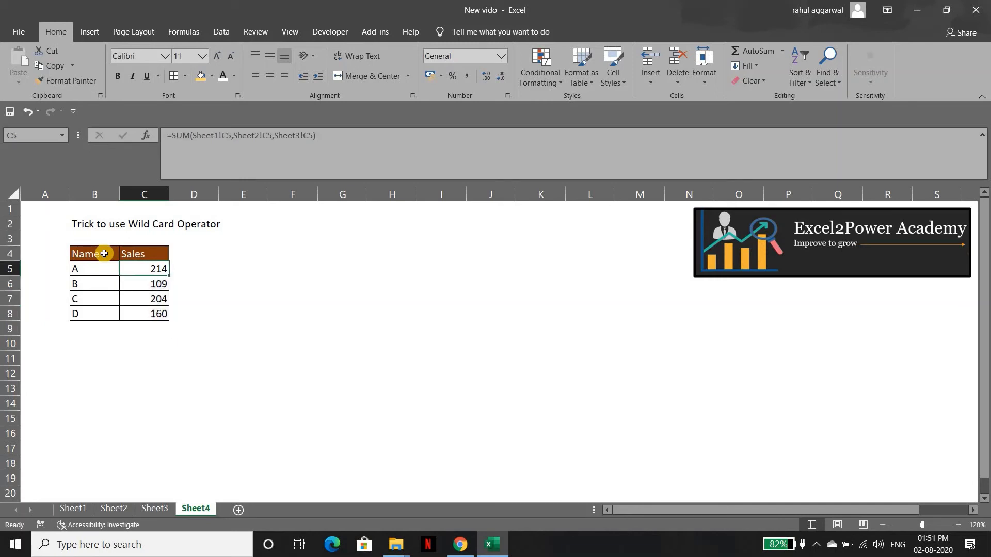
key("ctrl+shift+Down")
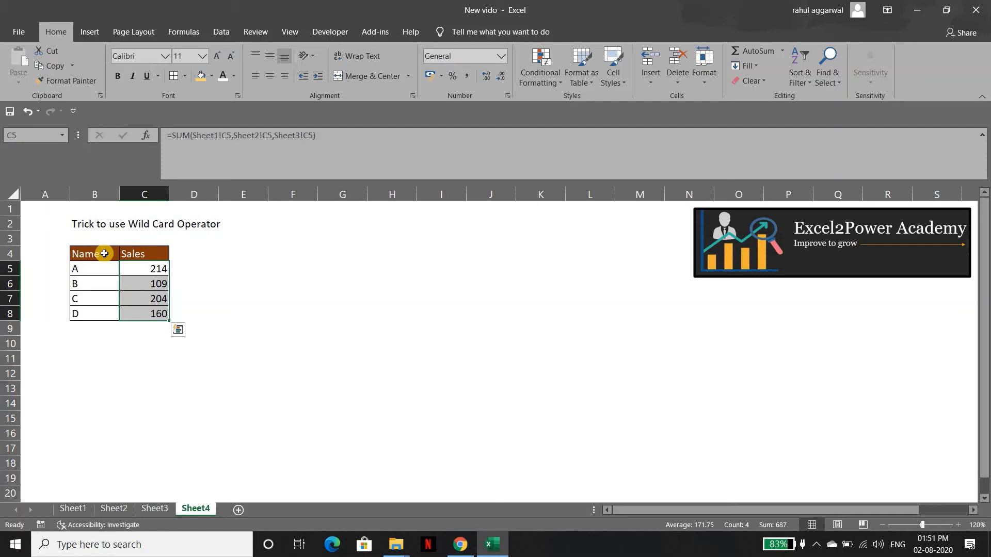
- Add the heading "trick" in D4, correcting the mistyped text
key("Up")
key("Right")
type("teri")
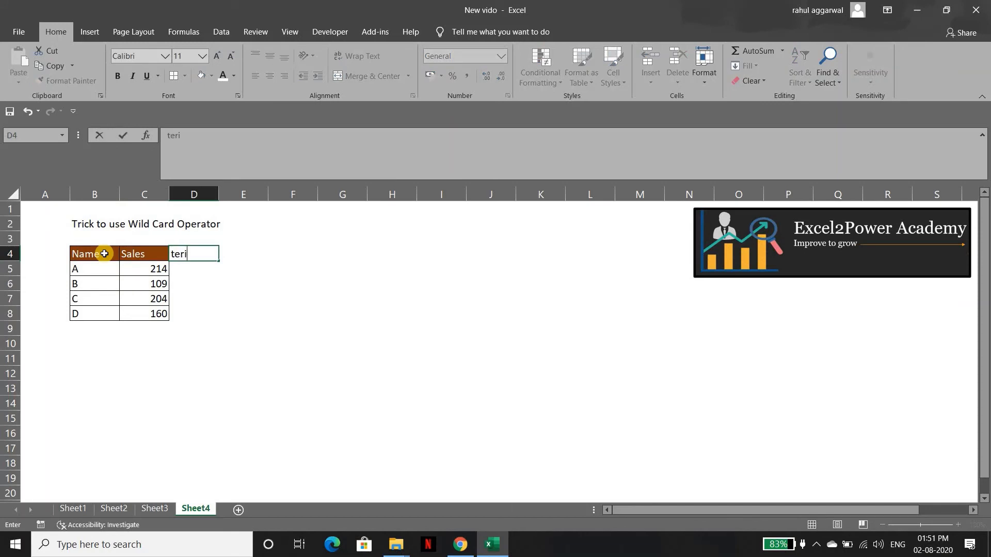
key("BackSpace")
key("BackSpace")
key("BackSpace")
key("BackSpace")
type("trick")
key("Return")
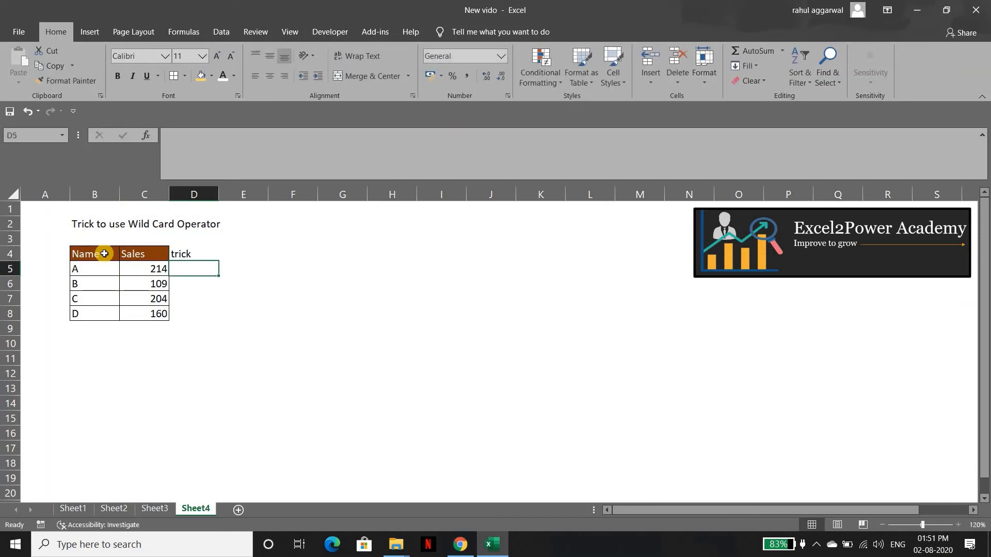
- Review C5's formula, then start =SUM( in D5
key("Up")
key("Left")
key("Right")
key("Down")
key("Left")
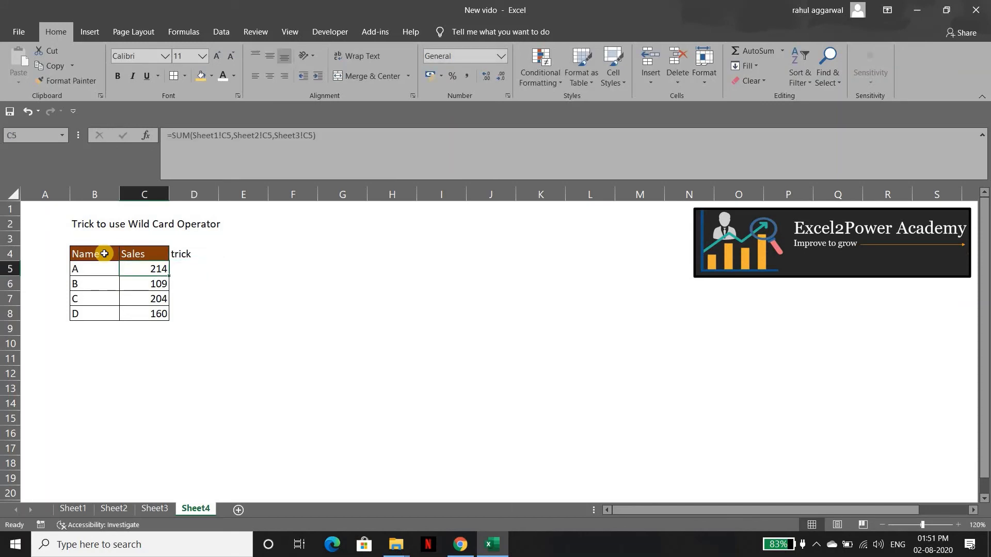
key("ctrl+shift+Down")
key("Right")
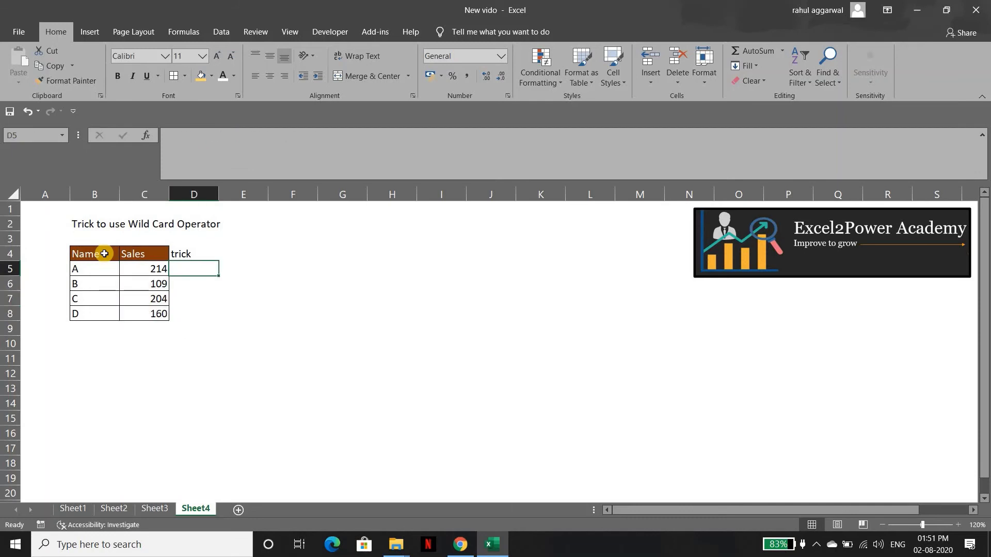
type("=")
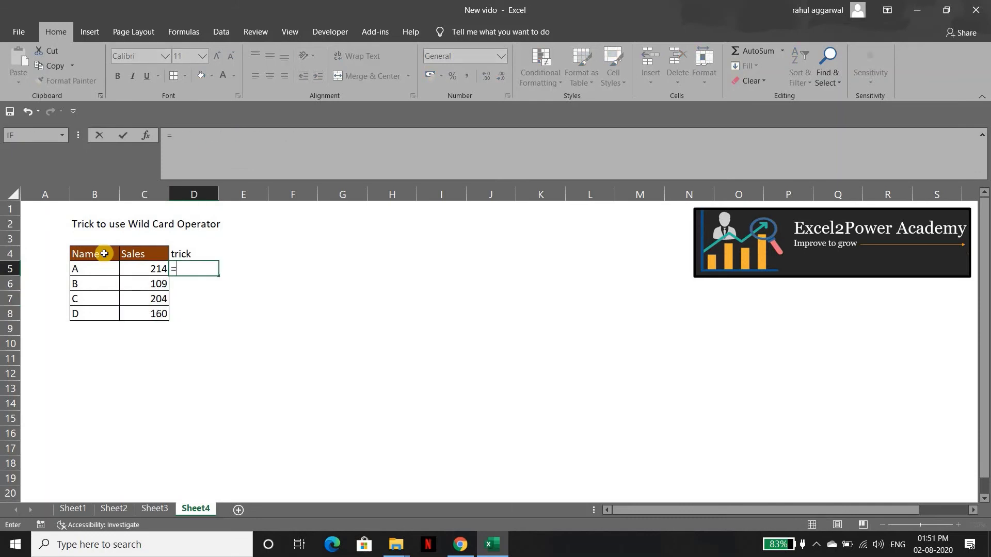
type("Sum")
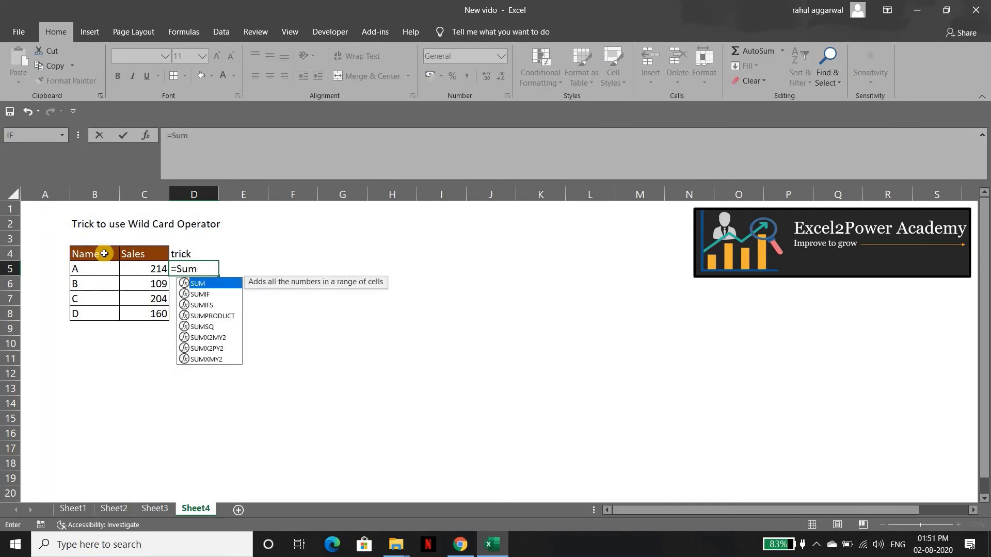
key("Tab")
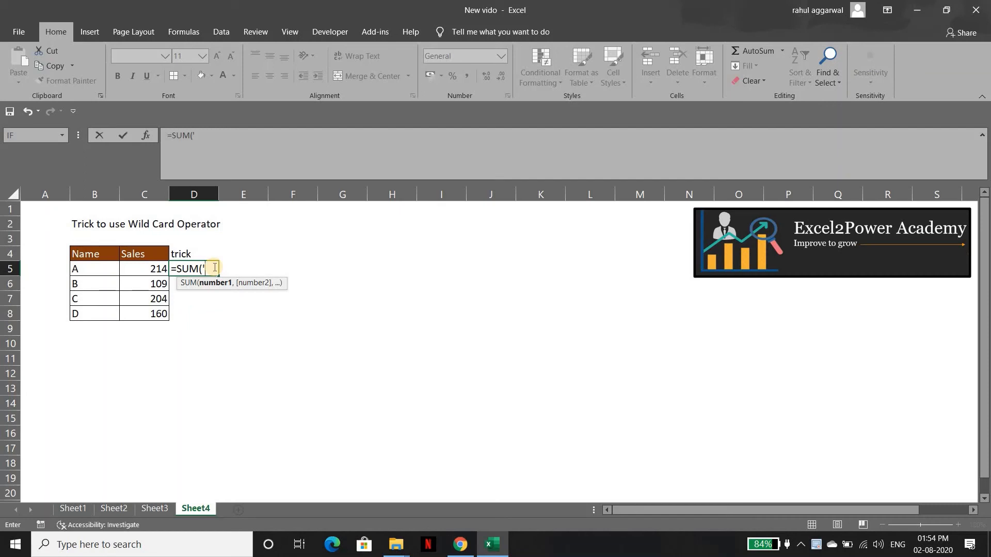
- Complete D5 as =SUM('*Sheet*'!C5), fixing the "Shhet" typo, which Excel turns into Sheet1:Sheet3!C5
type("*")
type("Shhet")
key("BackSpace")
key("BackSpace")
key("BackSpace")
type("eet")
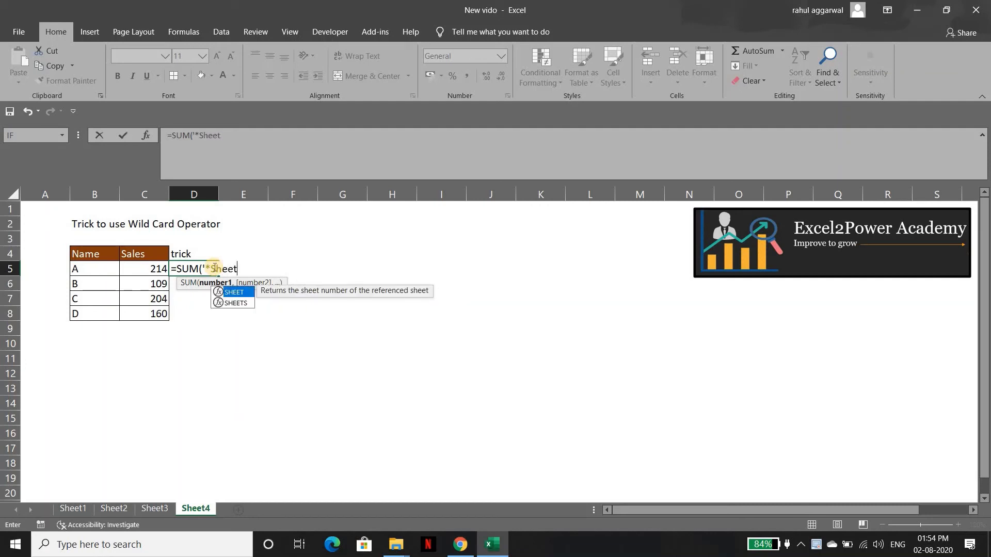
type("*")
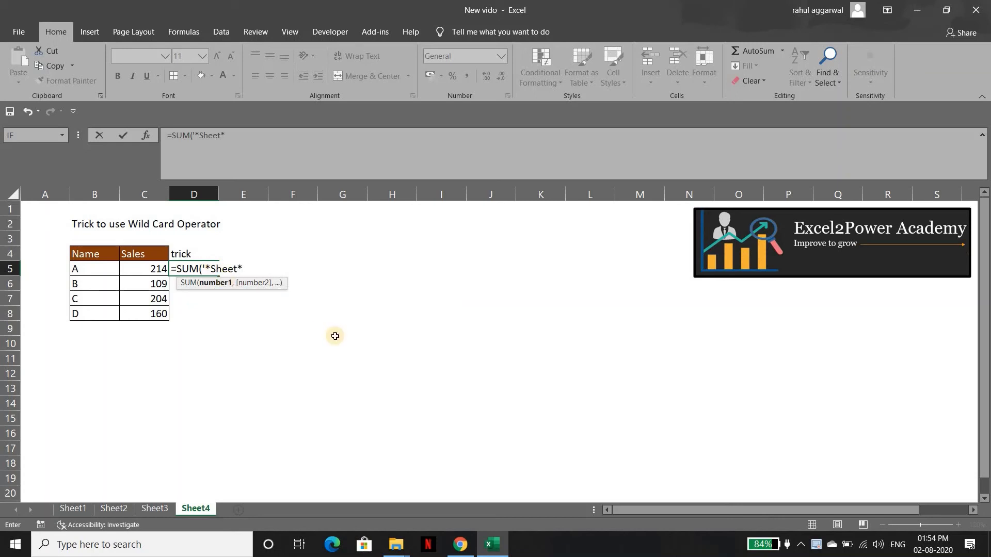
type("'")
type("!")
type("C5")
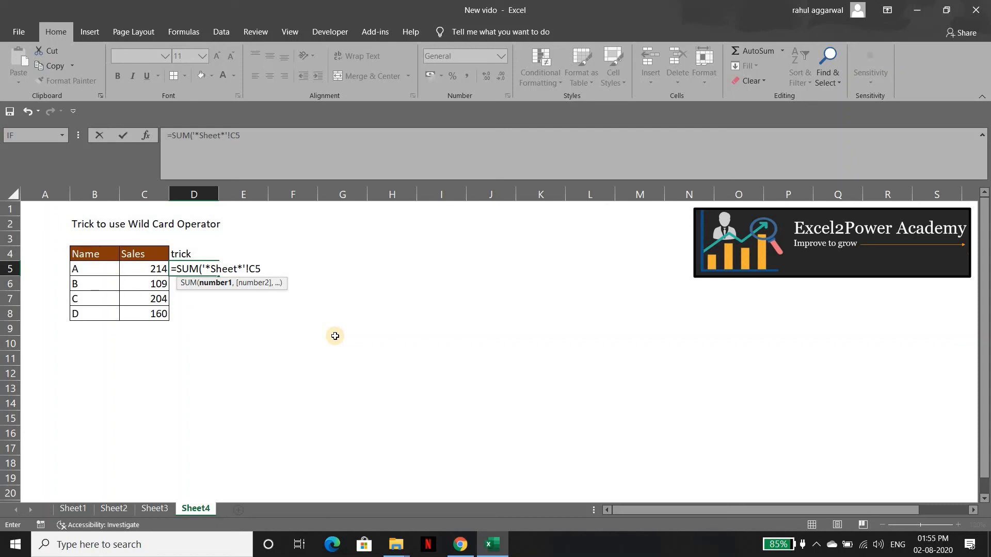
type(")")
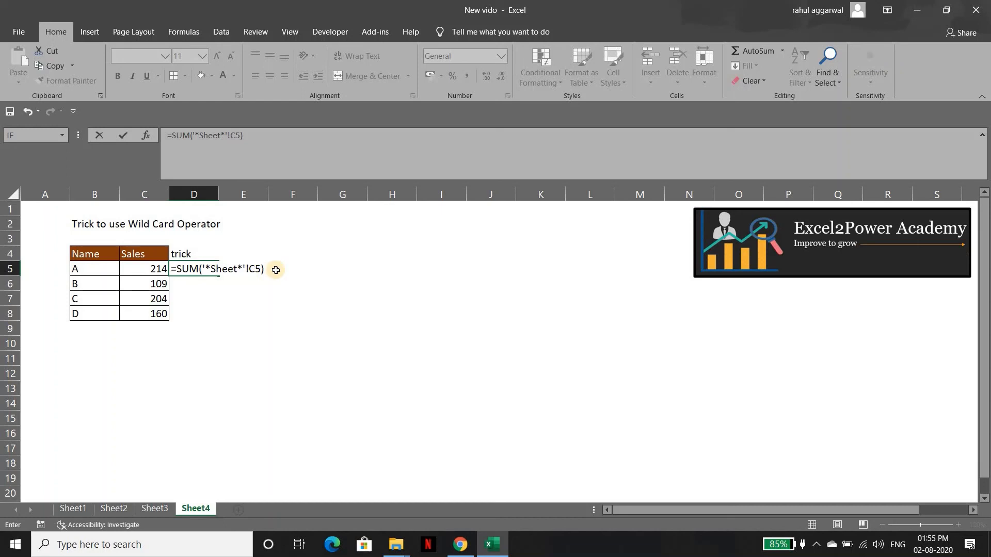
key("Return")
- Select D5:D8 and fill the wildcard sum down with Ctrl+D, showing 214, 109, 204 and 160
key("Up")
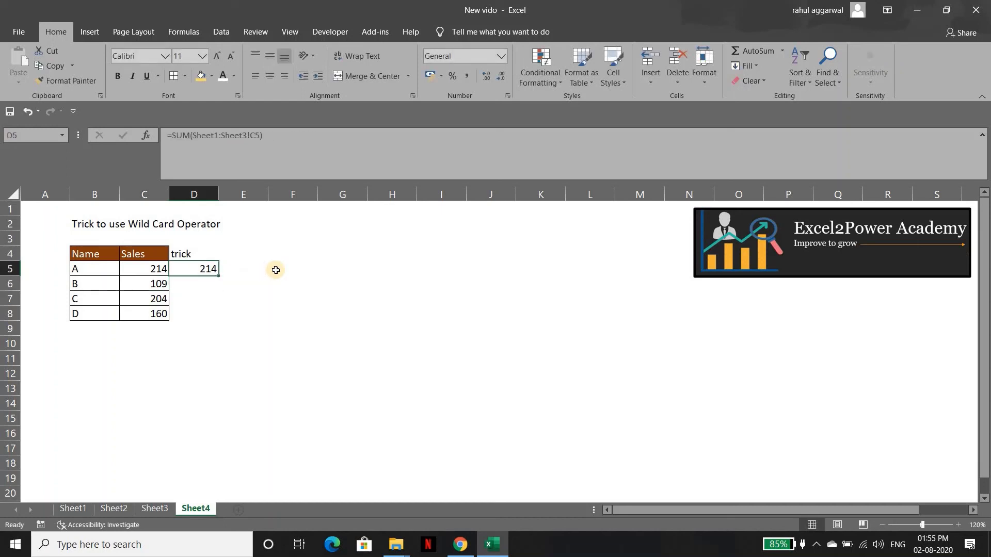
key("Down")
key("Down")
key("Down")
key("shift+Up")
key("shift+Up")
key("shift+Up")
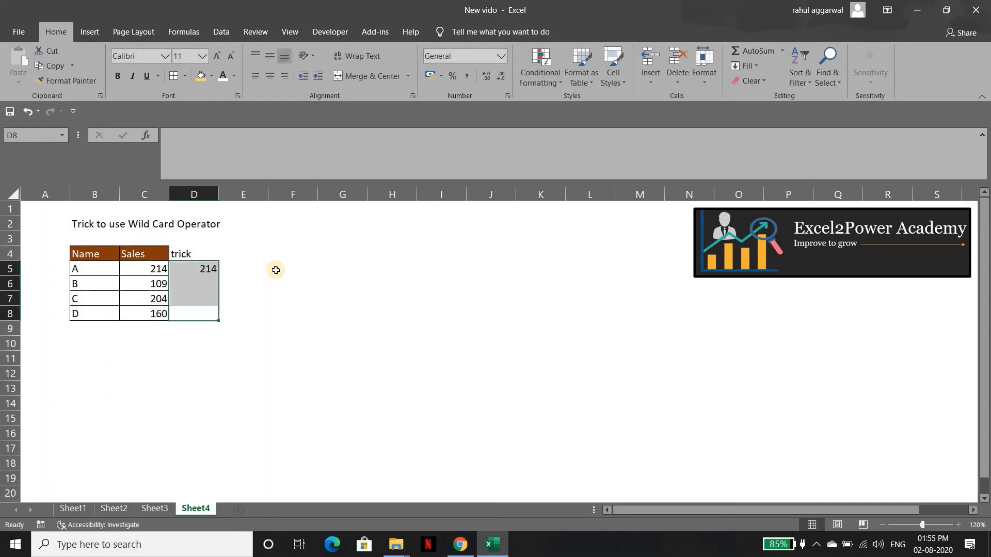
key("ctrl+d")
key("Up")
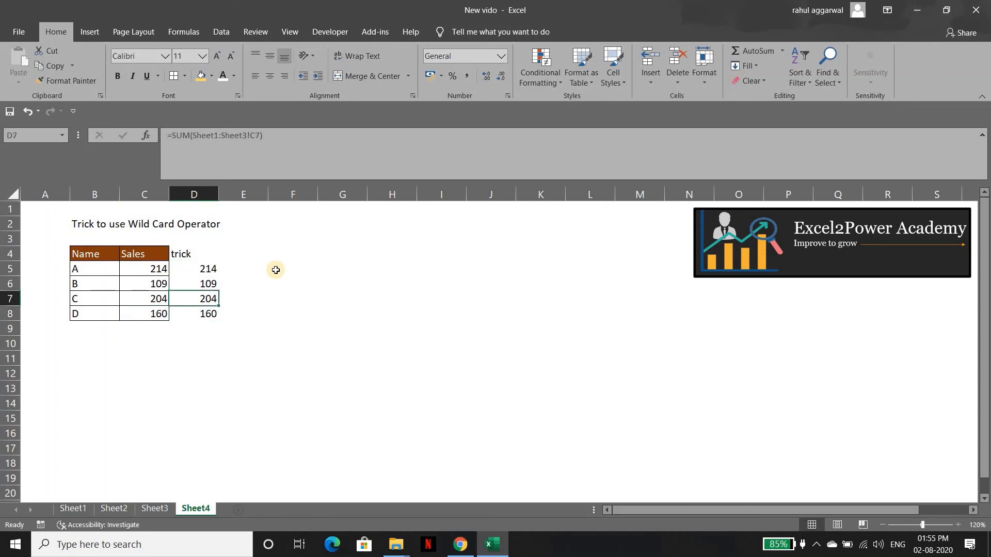
key("Up")
key("Up")
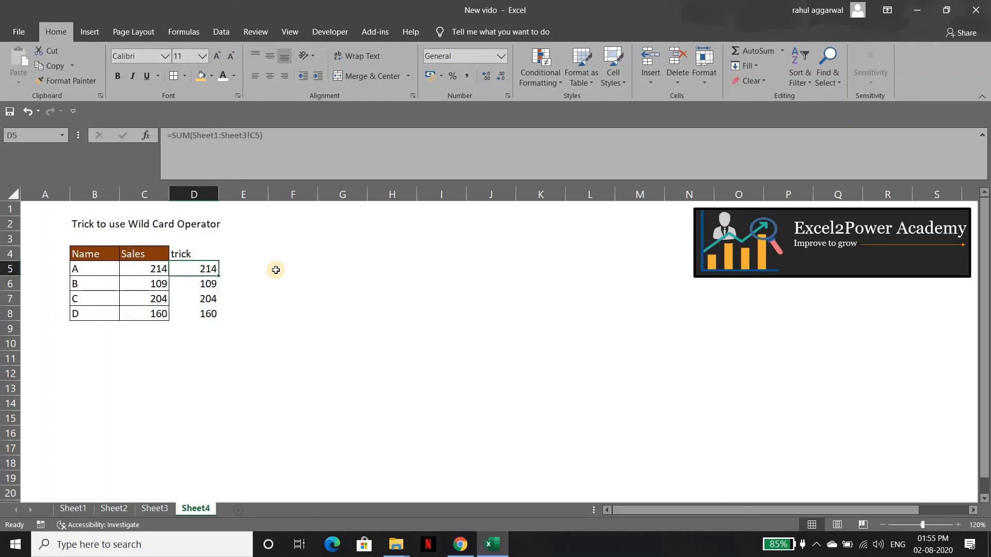